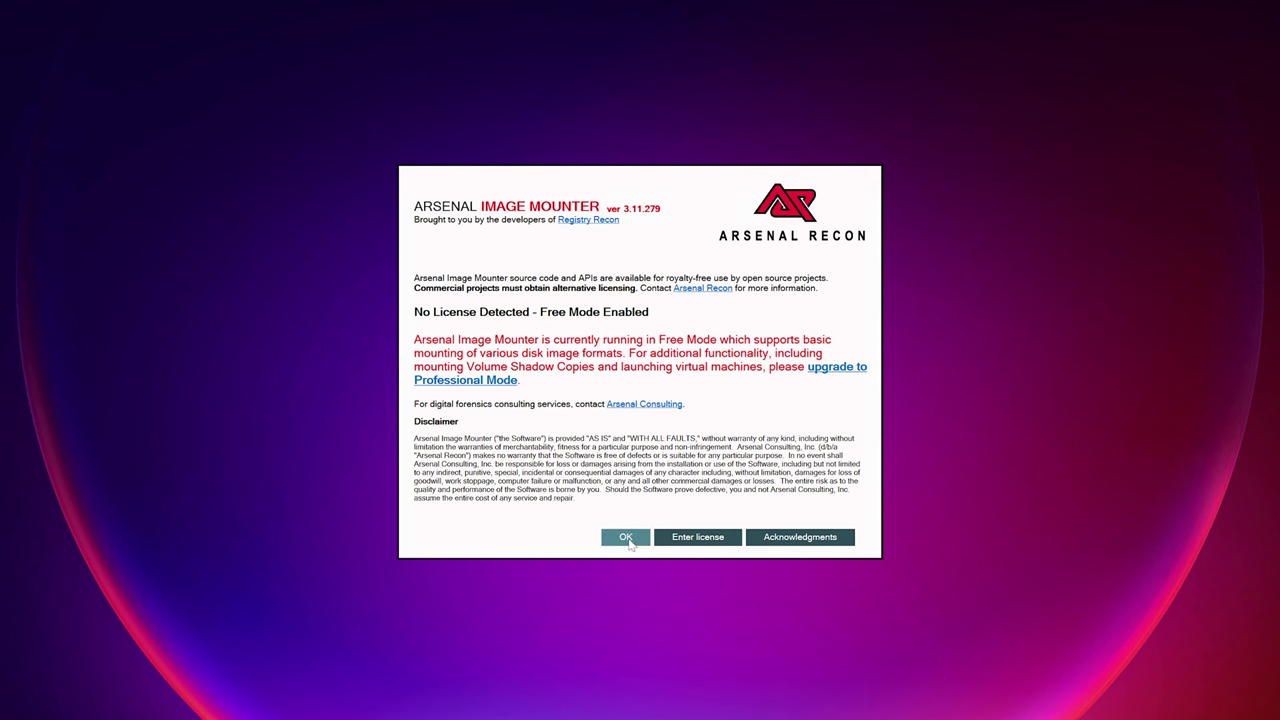
Step: Dismiss the Arsenal Image Mounter free-mode licence notice
click(626, 537)
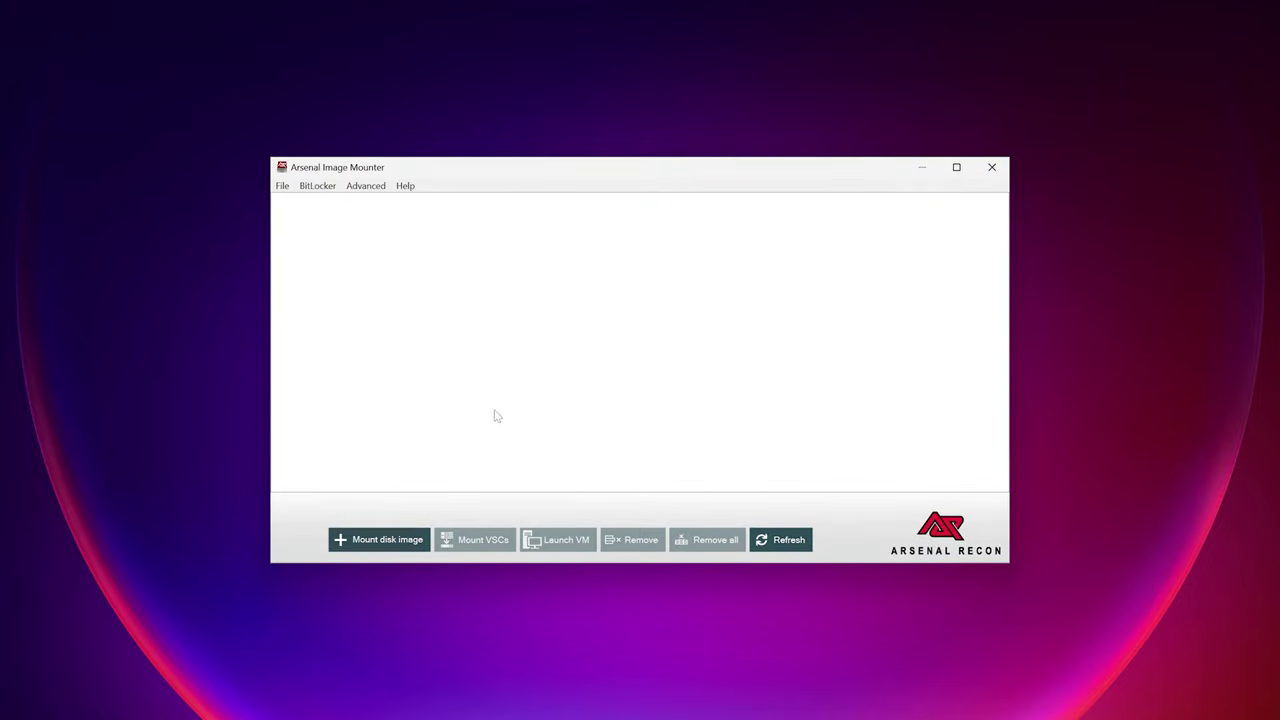
Step: Start mounting a disk image to bring up the file picker in C:\Cases
click(409, 549)
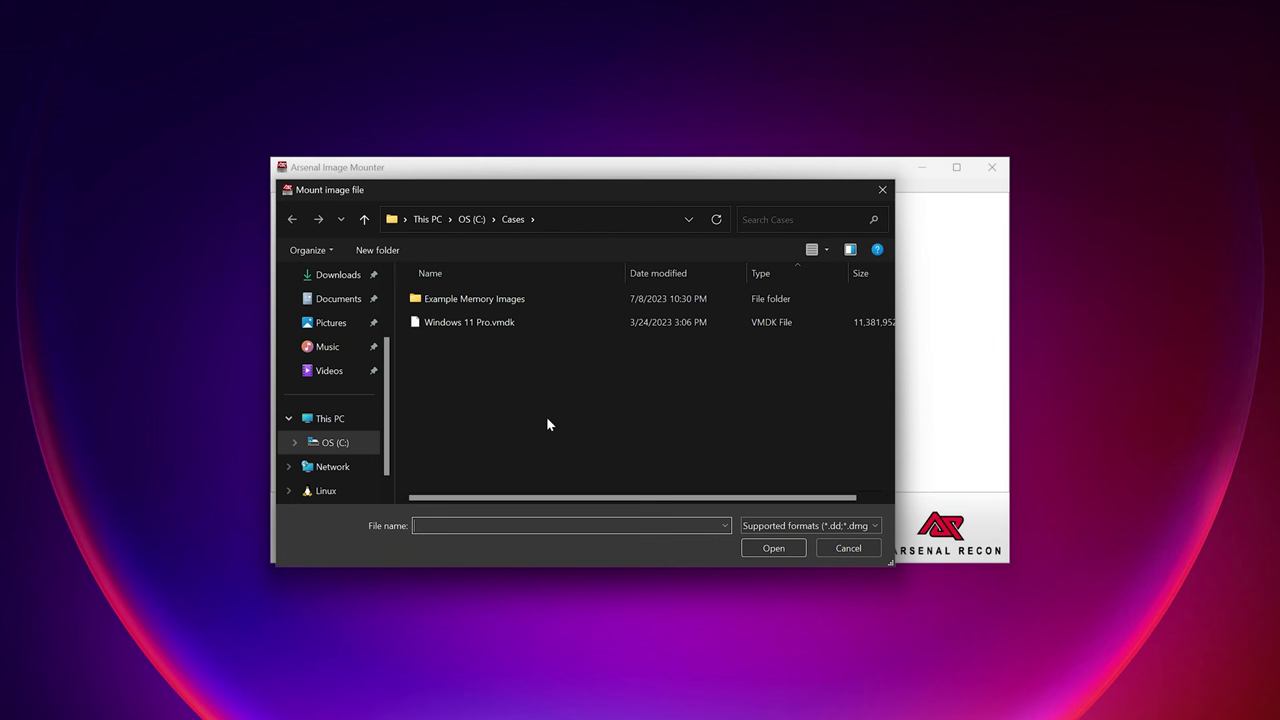
Step: Open Windows 11 Pro.vmdk for mounting and choose 'Disk device, write temporary' mode
click(557, 326)
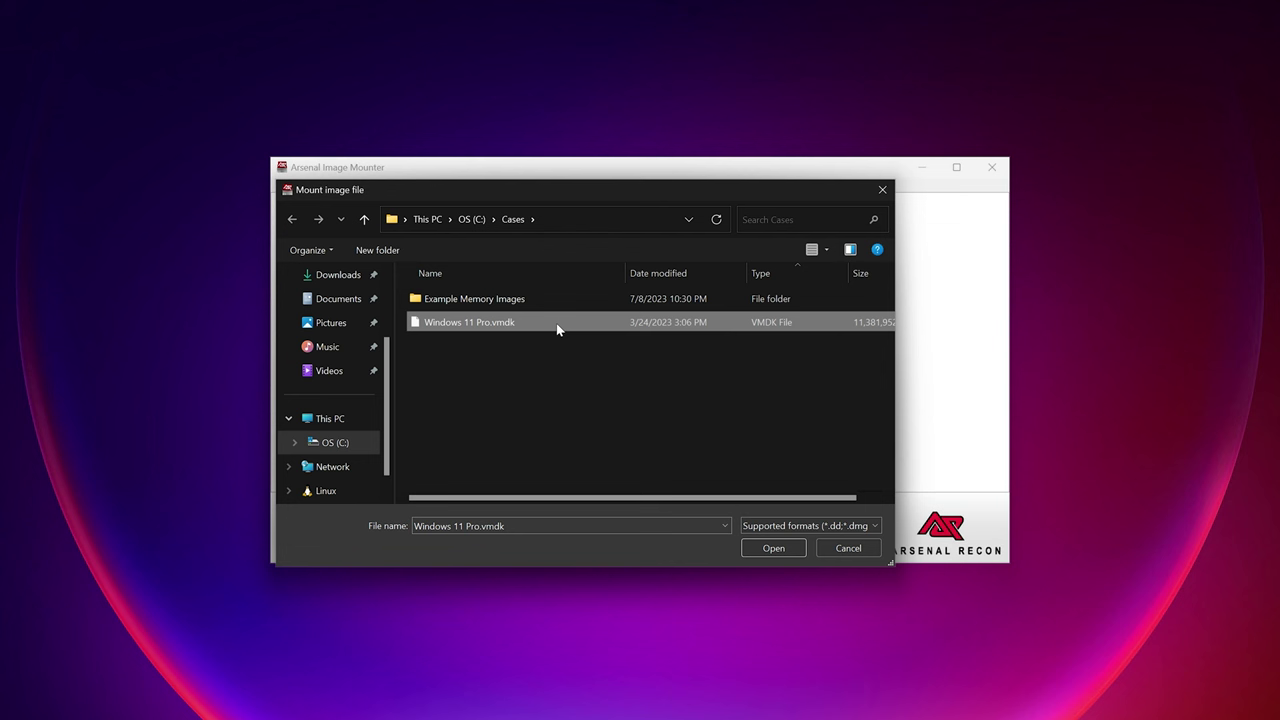
double_click(558, 328)
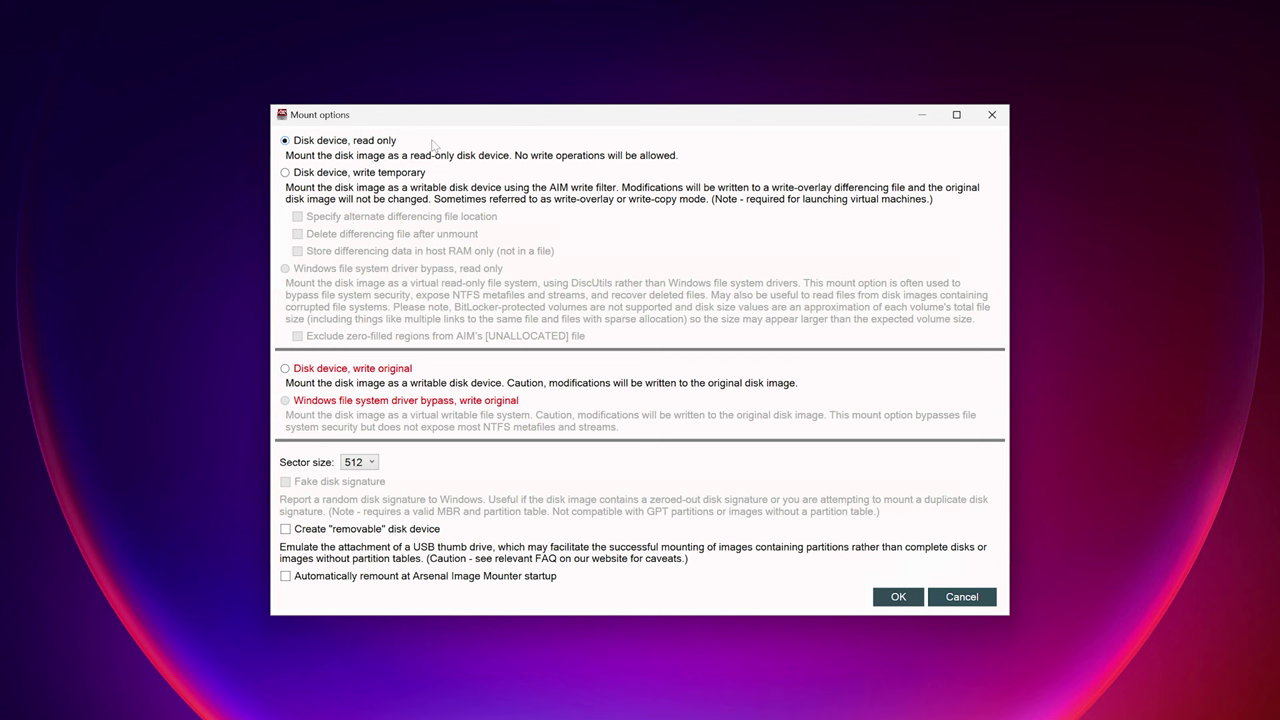
click(285, 173)
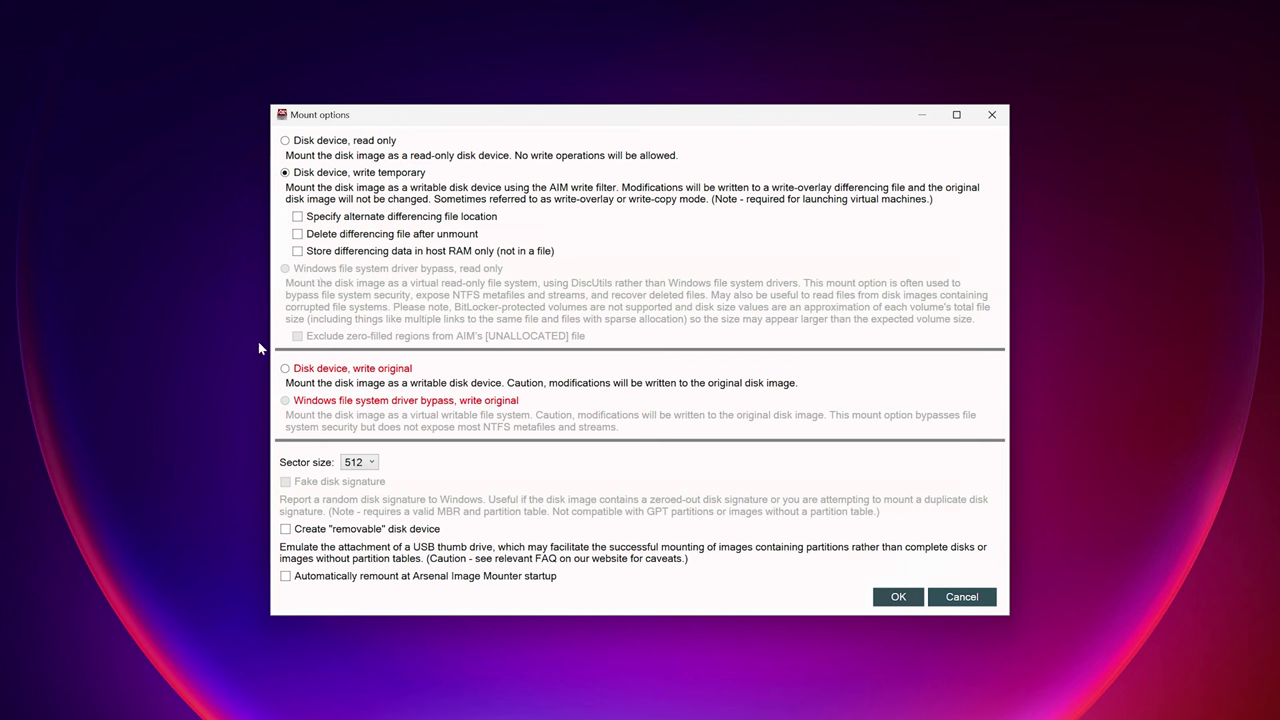
Step: Switch the mount mode to 'Disk device, write original' and check the 512 sector size
click(286, 369)
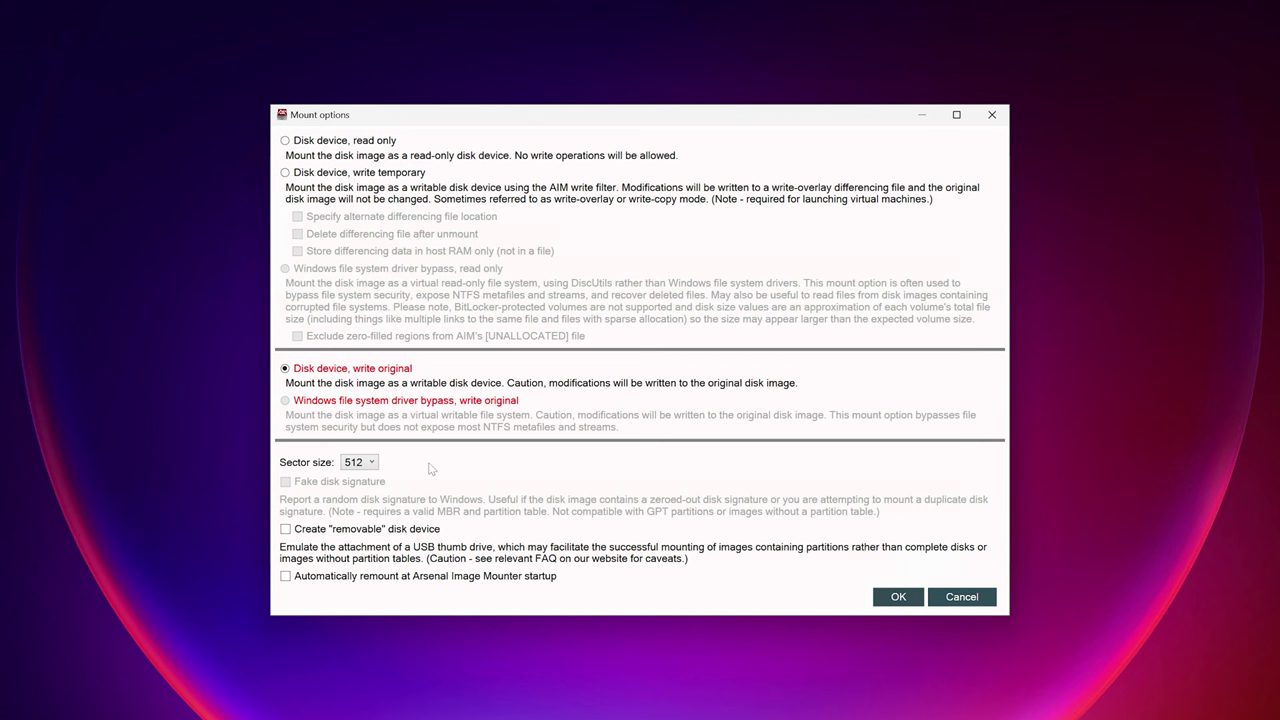
click(374, 467)
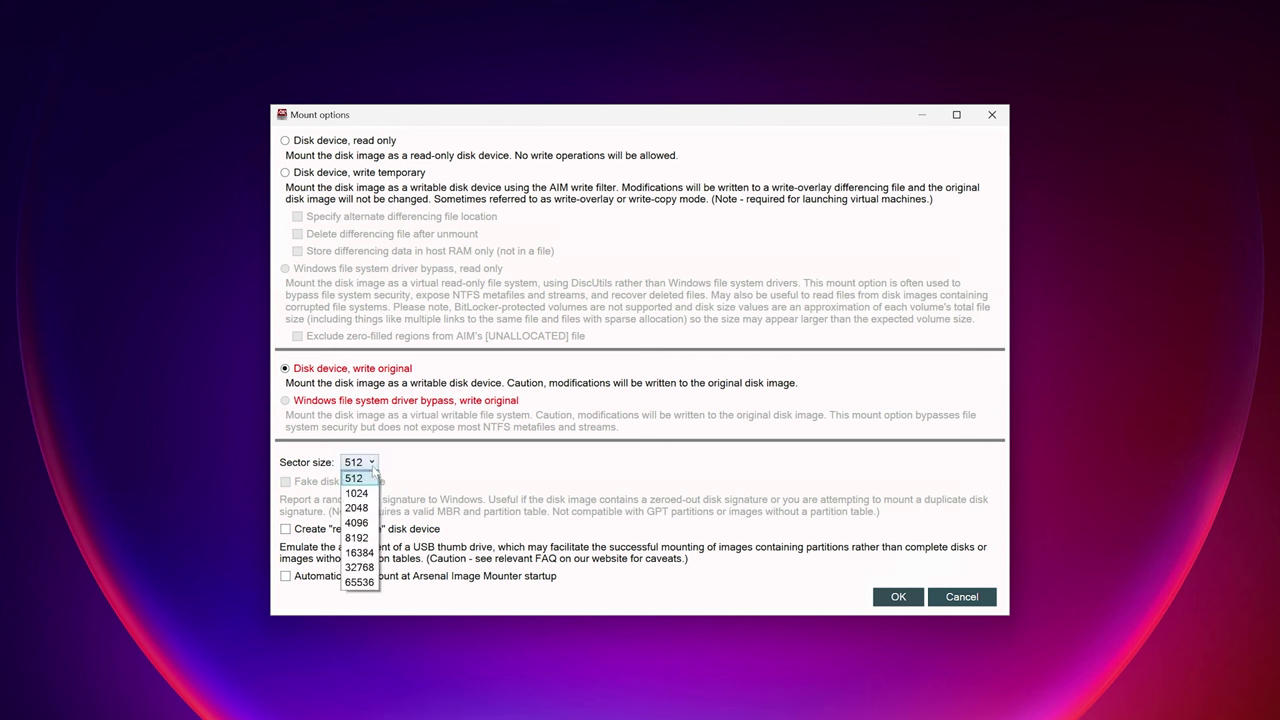
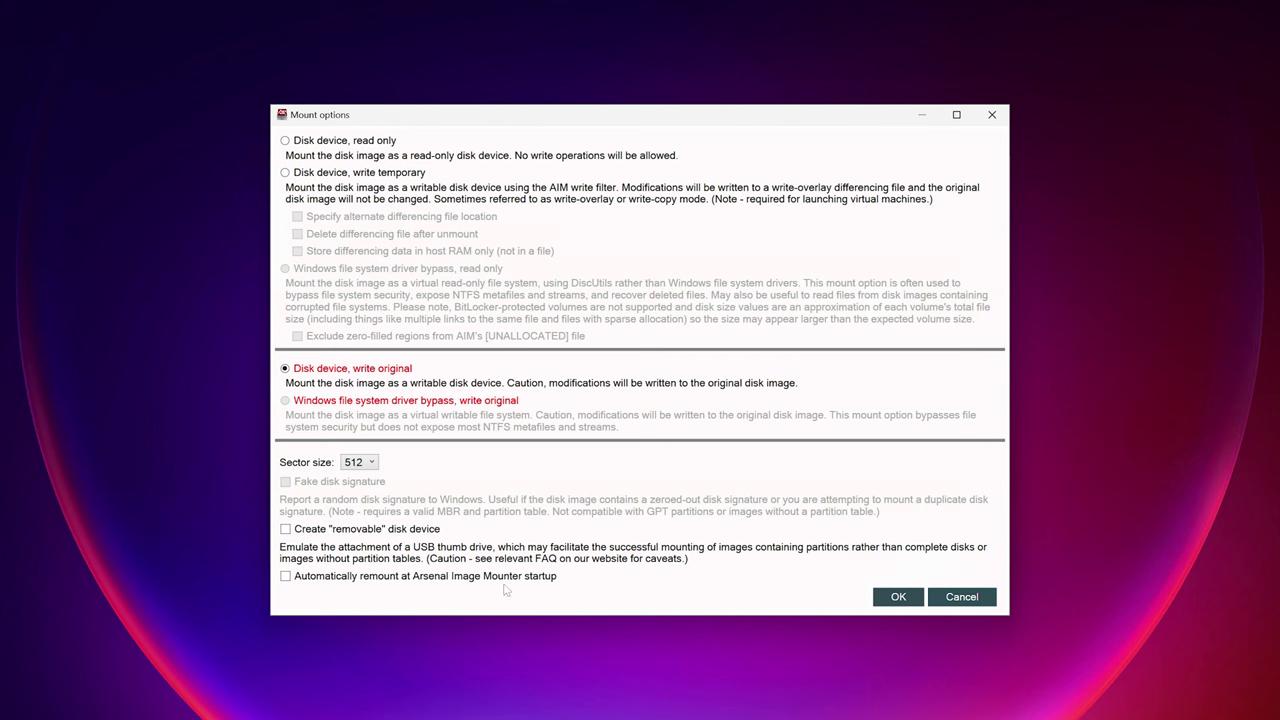
Step: Mount Windows 11 Pro.vmdk as a read-only disk device, giving drives D:, E: and F:
click(288, 143)
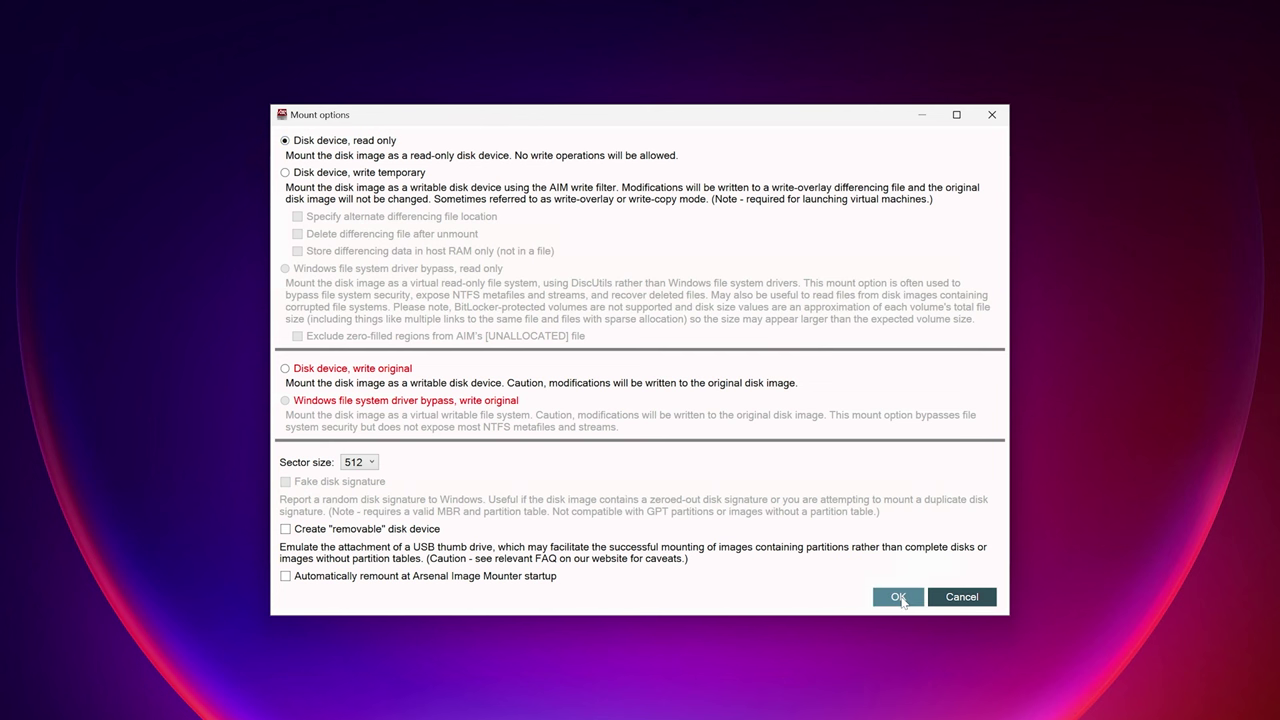
click(898, 597)
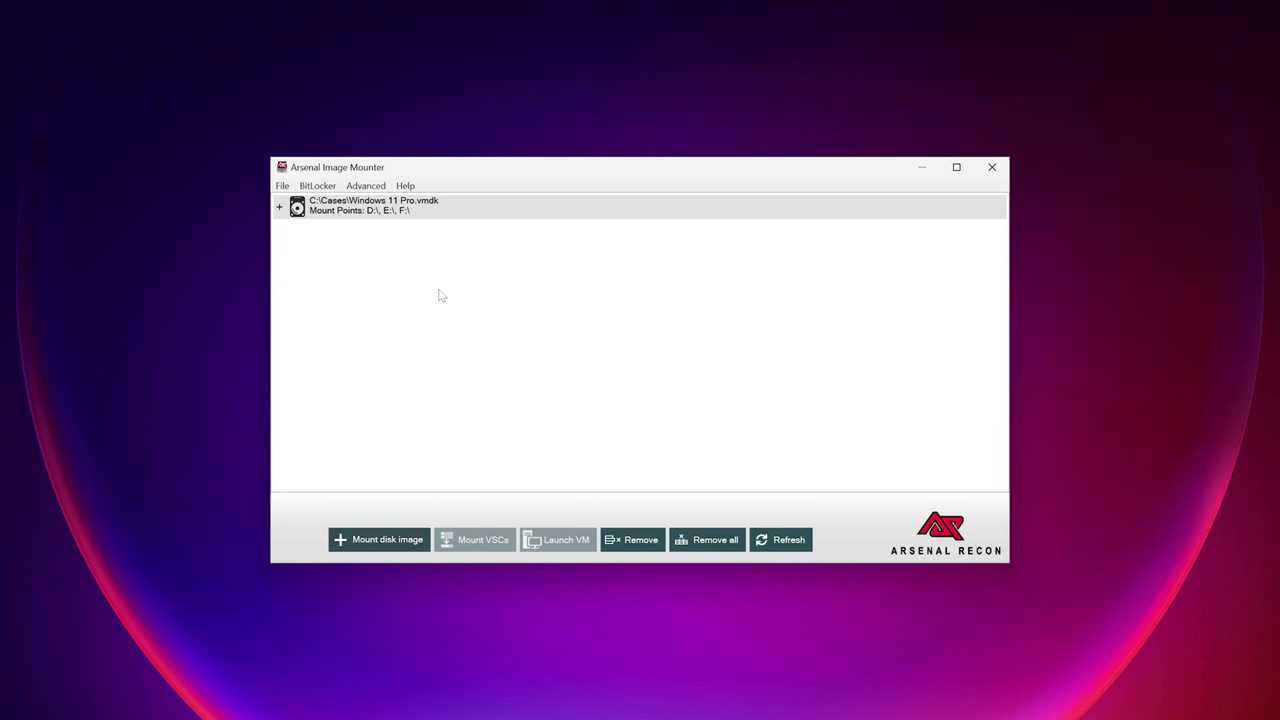
key(super)
Step: Start Terminal as administrator and list the Windows folders on drive D:
text(term)
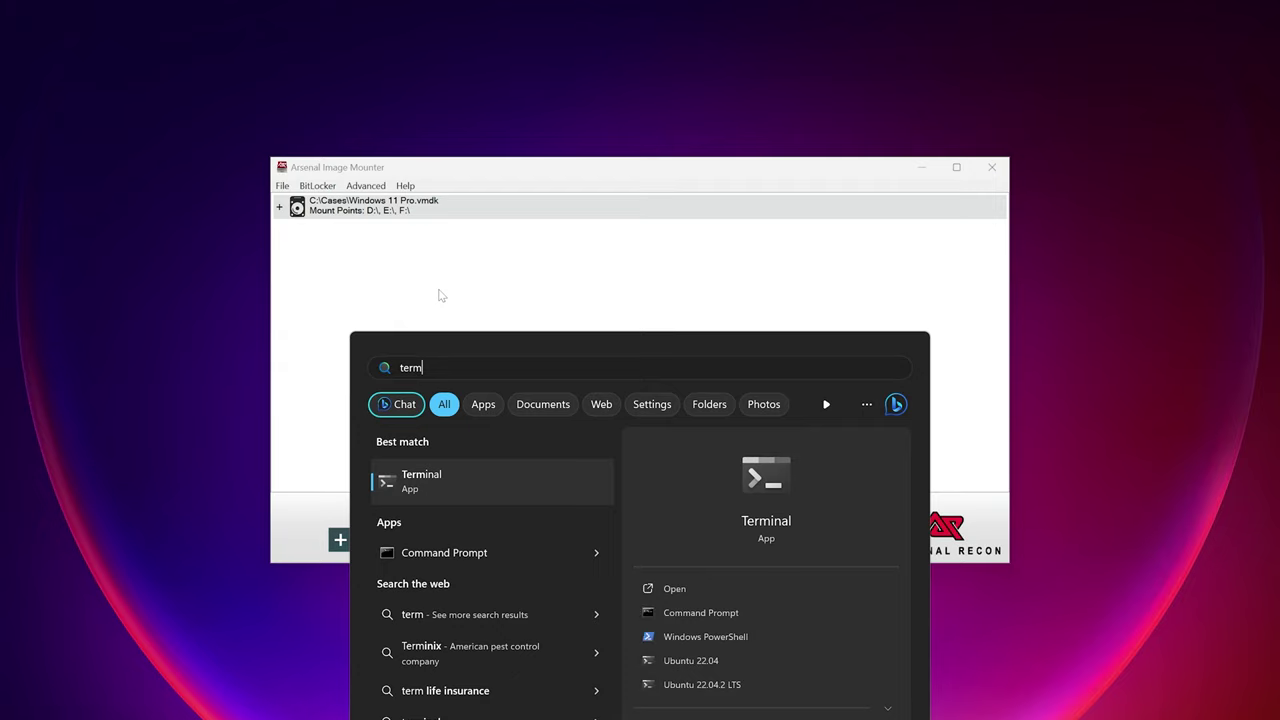
key(ctrl+shift+Return)
key(alt+y)
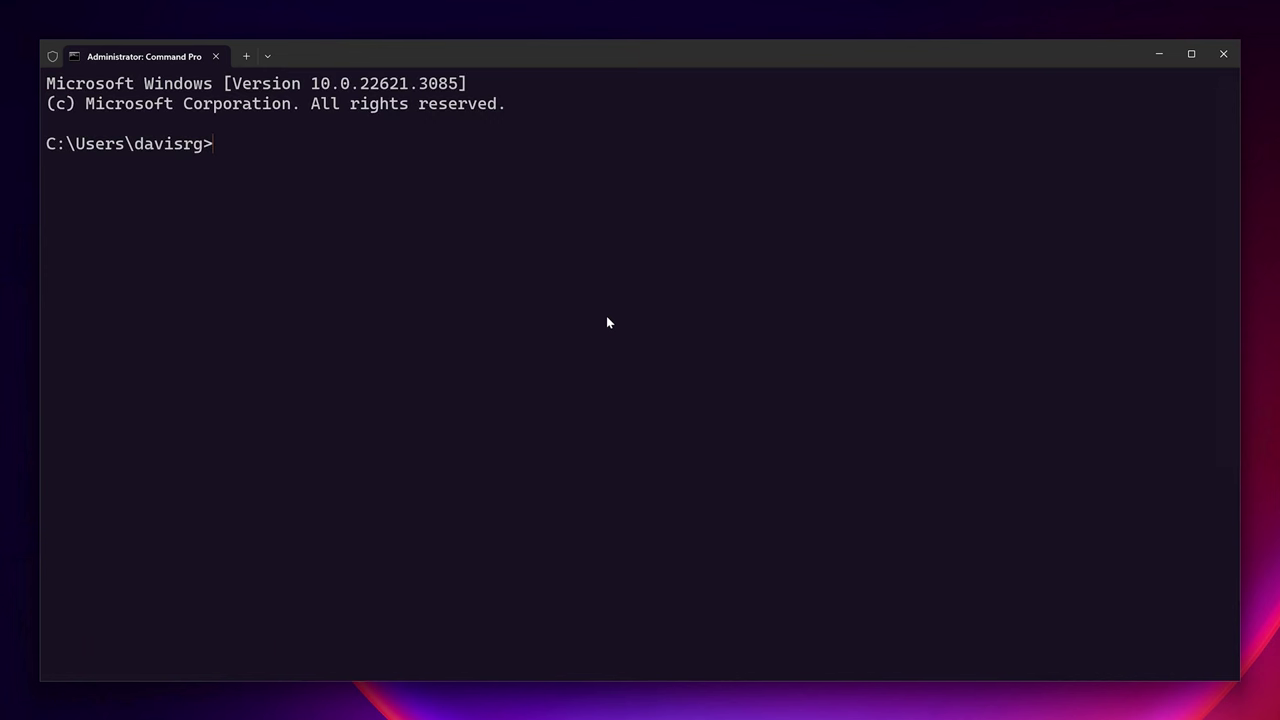
text(D:)
key(Return)
text(dir)
key(Return)
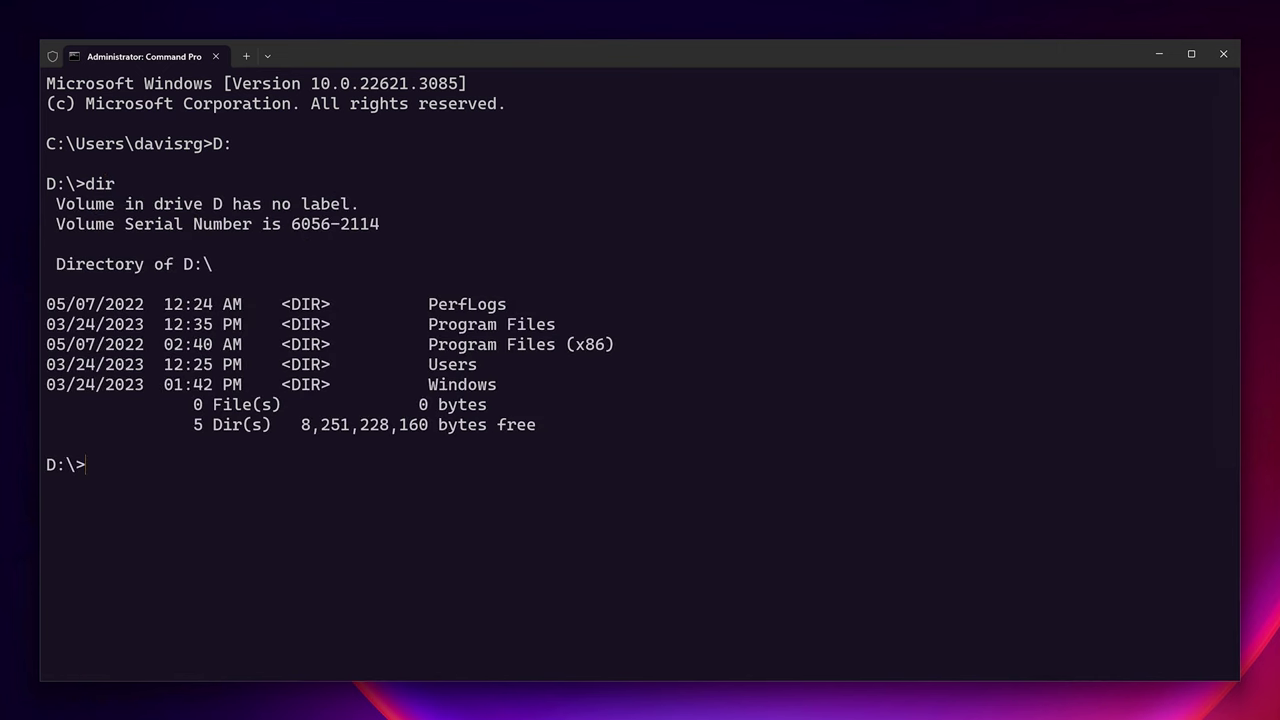
Step: List the contents of drives E: and F:
text(E:)
key(Return)
text(dir)
key(Return)
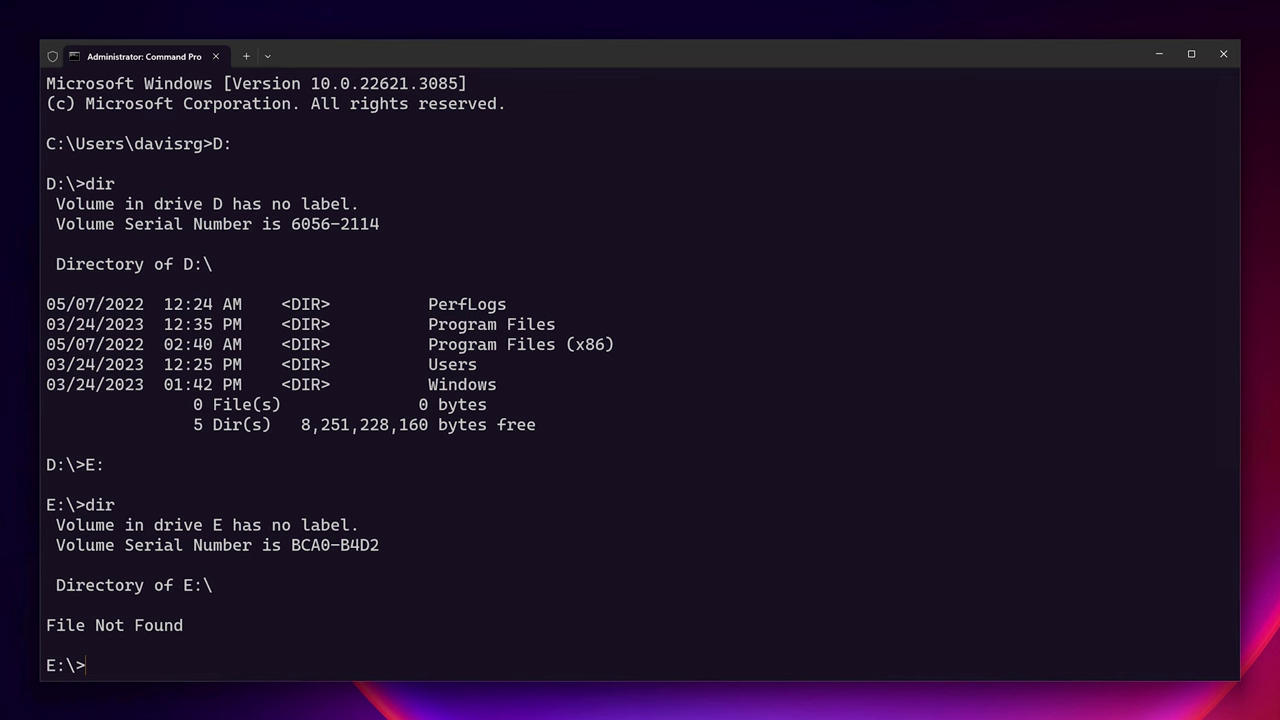
text(F:)
key(Return)
text(dir)
key(Return)
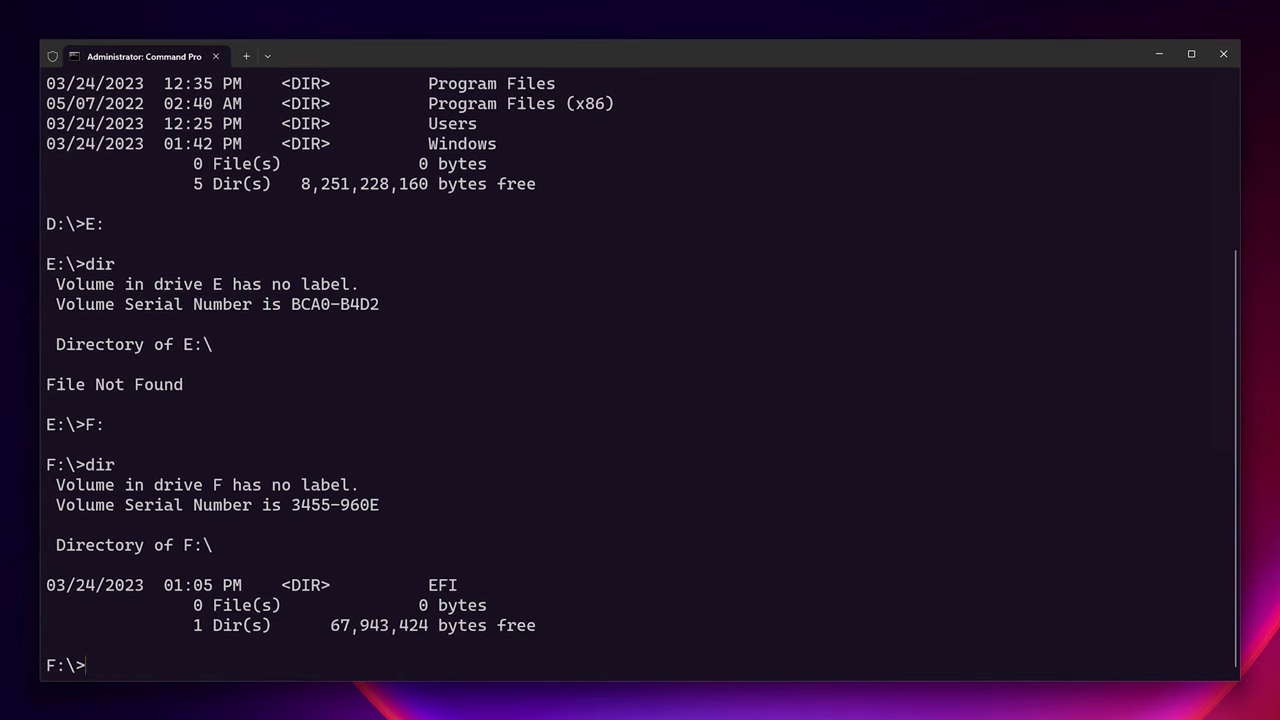
Step: Highlight the EFI folder in F:'s listing, then return to D: and clear the screen
triple_click(446, 588)
click(739, 475)
text(d:)
key(Return)
text(cls)
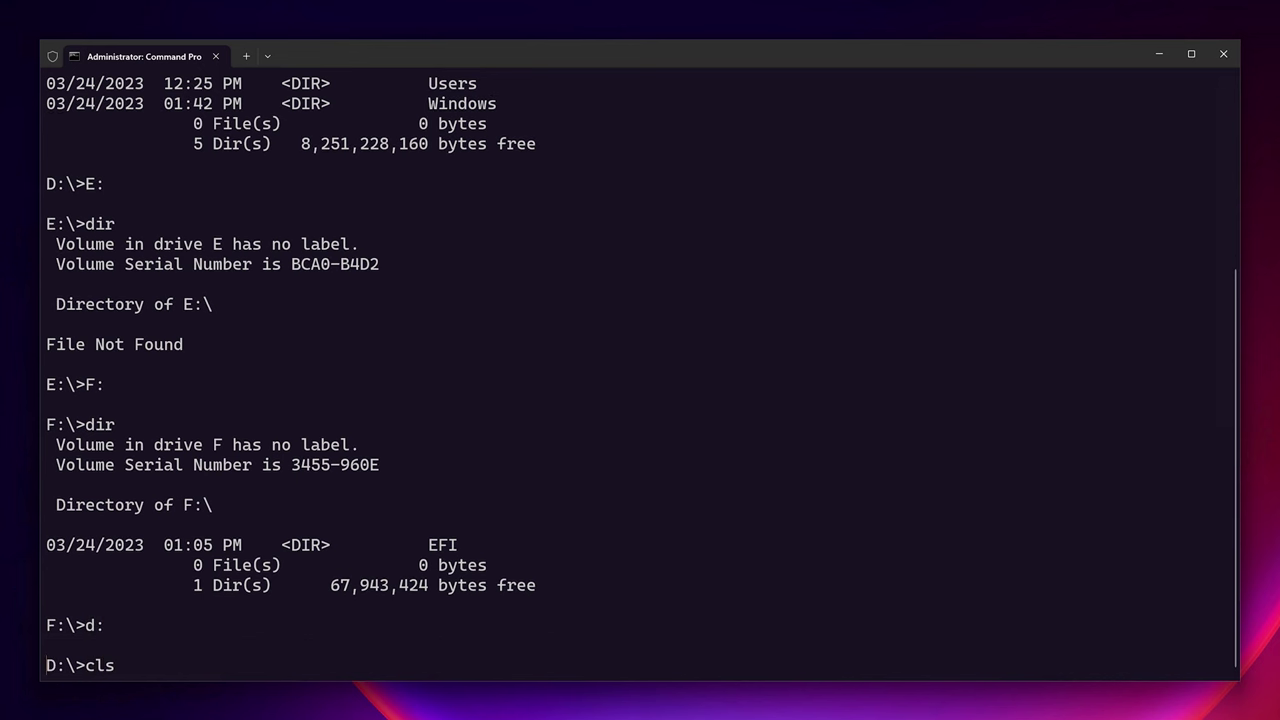
key(Return)
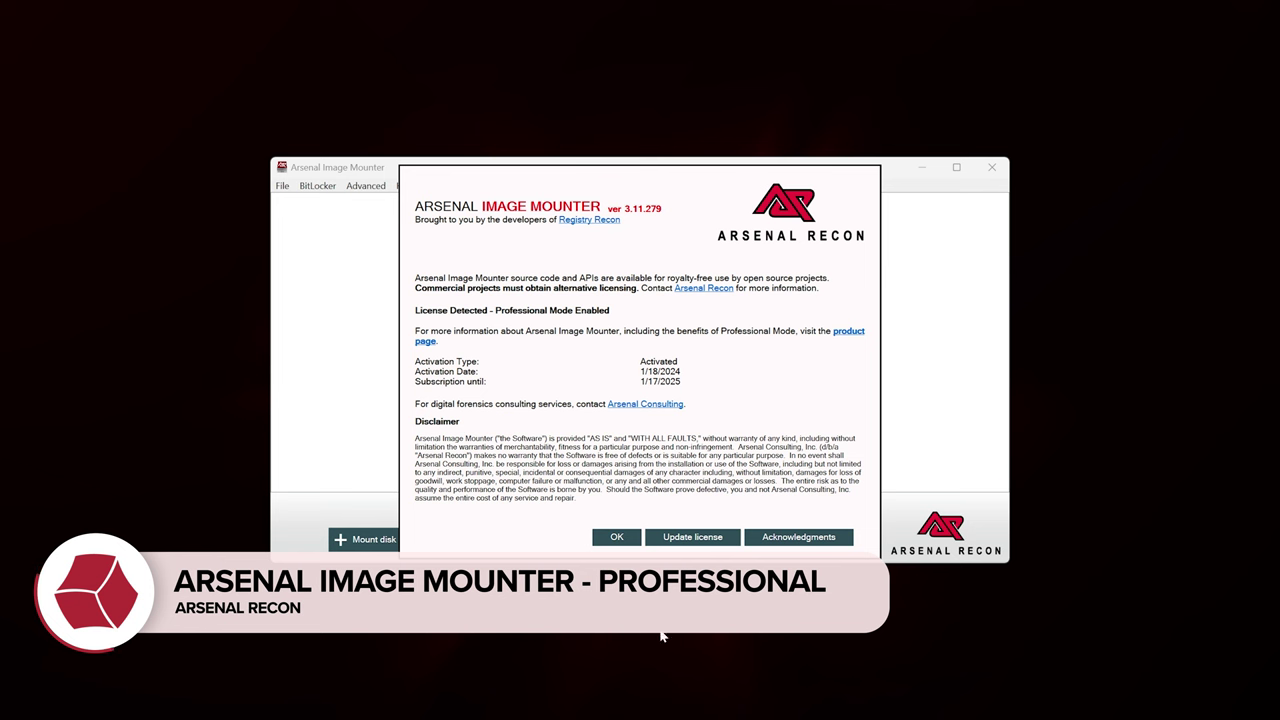
Step: Close the About dialog and open the Mount disk image file chooser
click(621, 537)
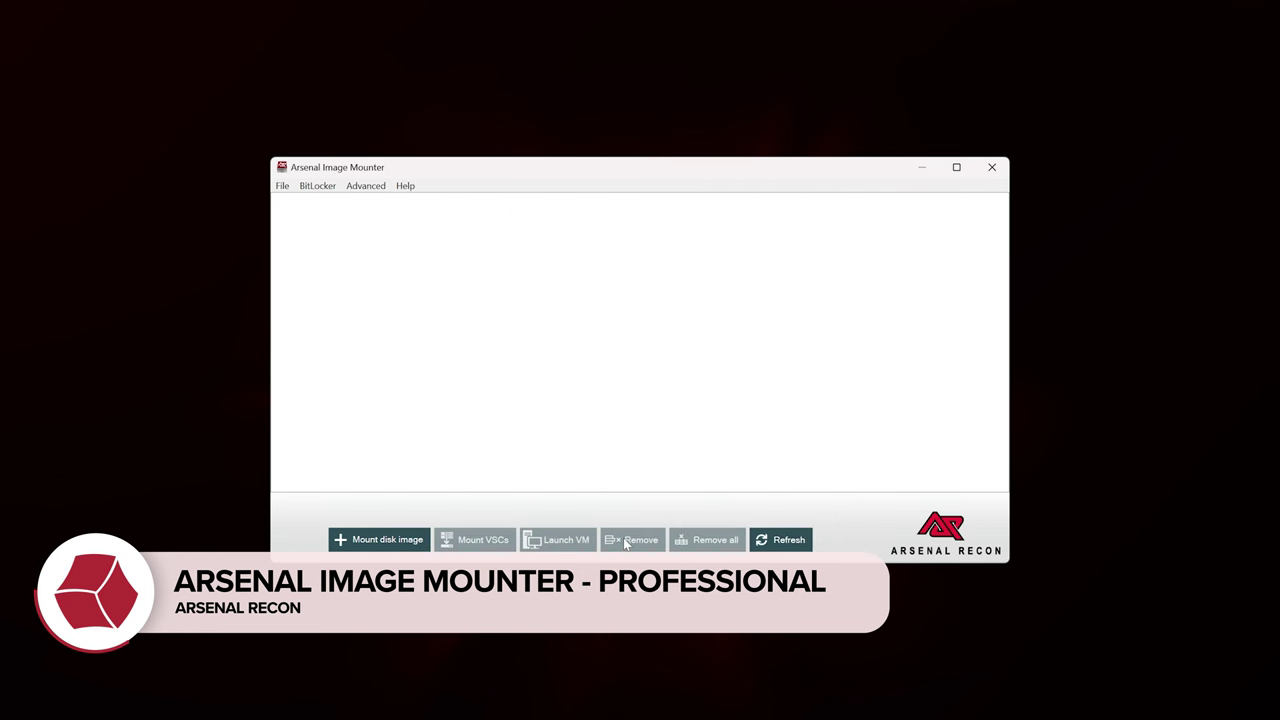
click(395, 542)
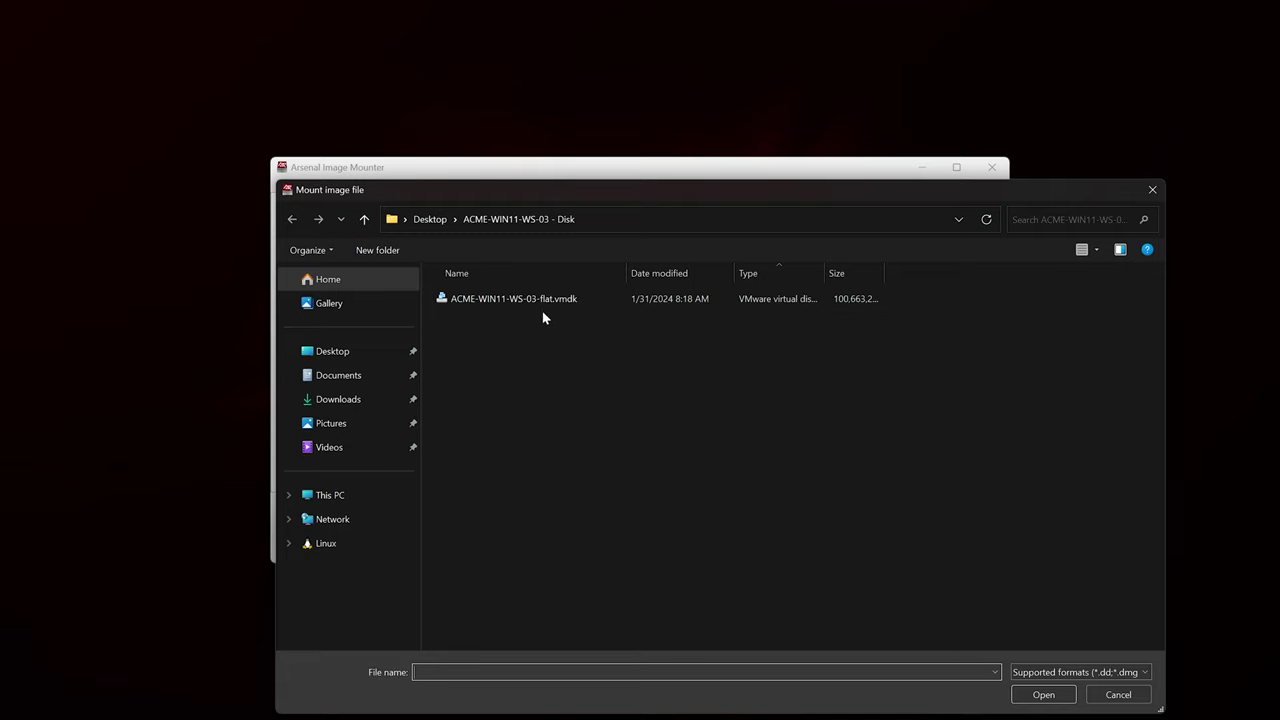
Step: Mount ACME-WIN11-WS-03-flat.vmdk write-temporary, deleting the differencing file after unmount
double_click(531, 298)
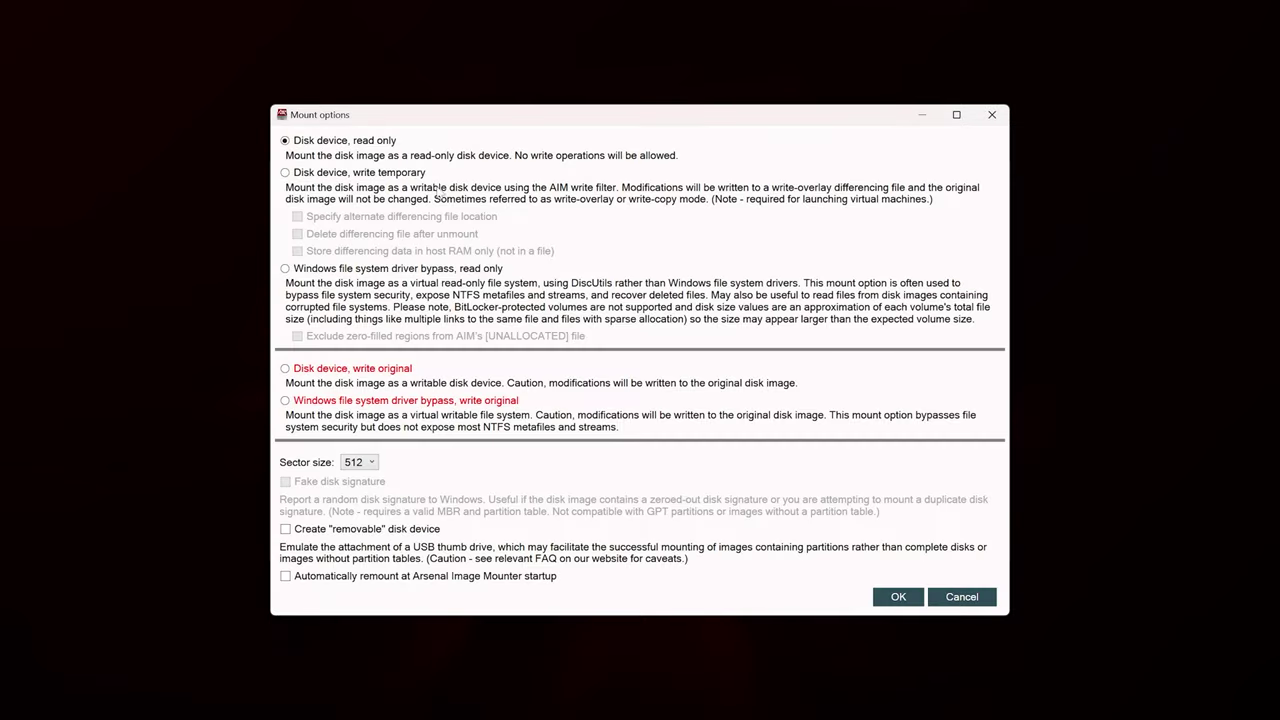
click(374, 177)
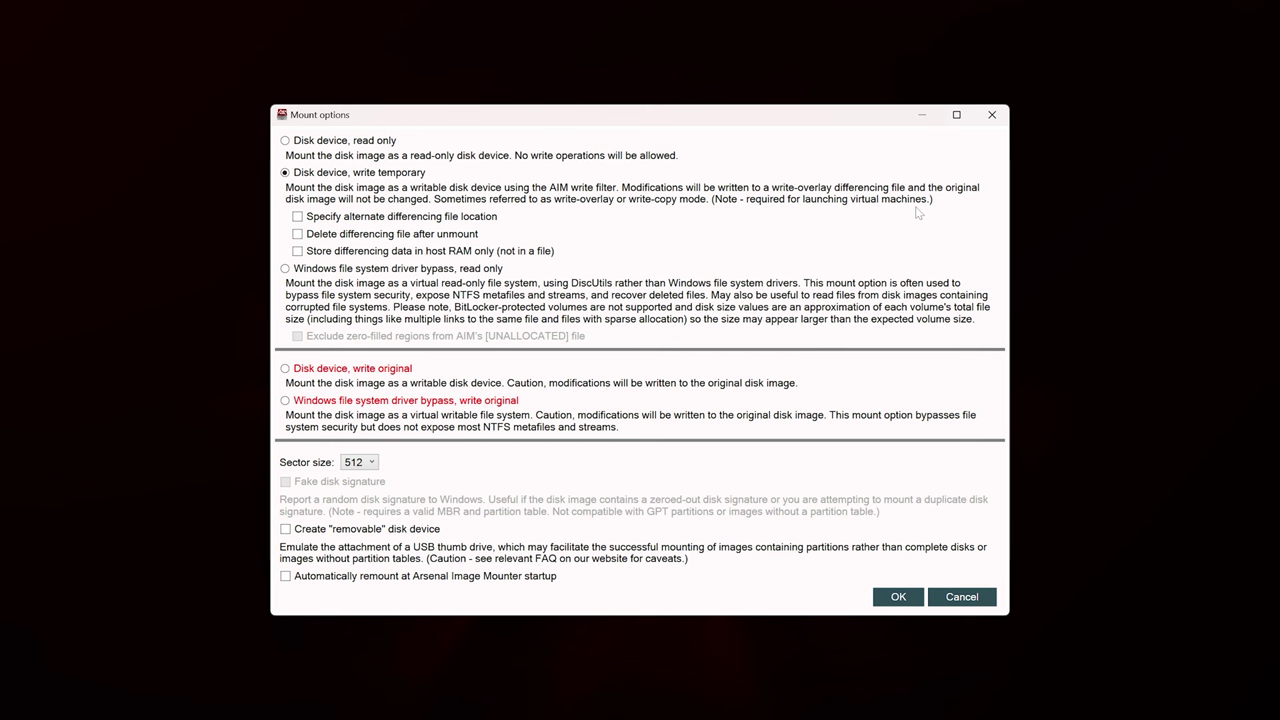
click(297, 234)
click(900, 598)
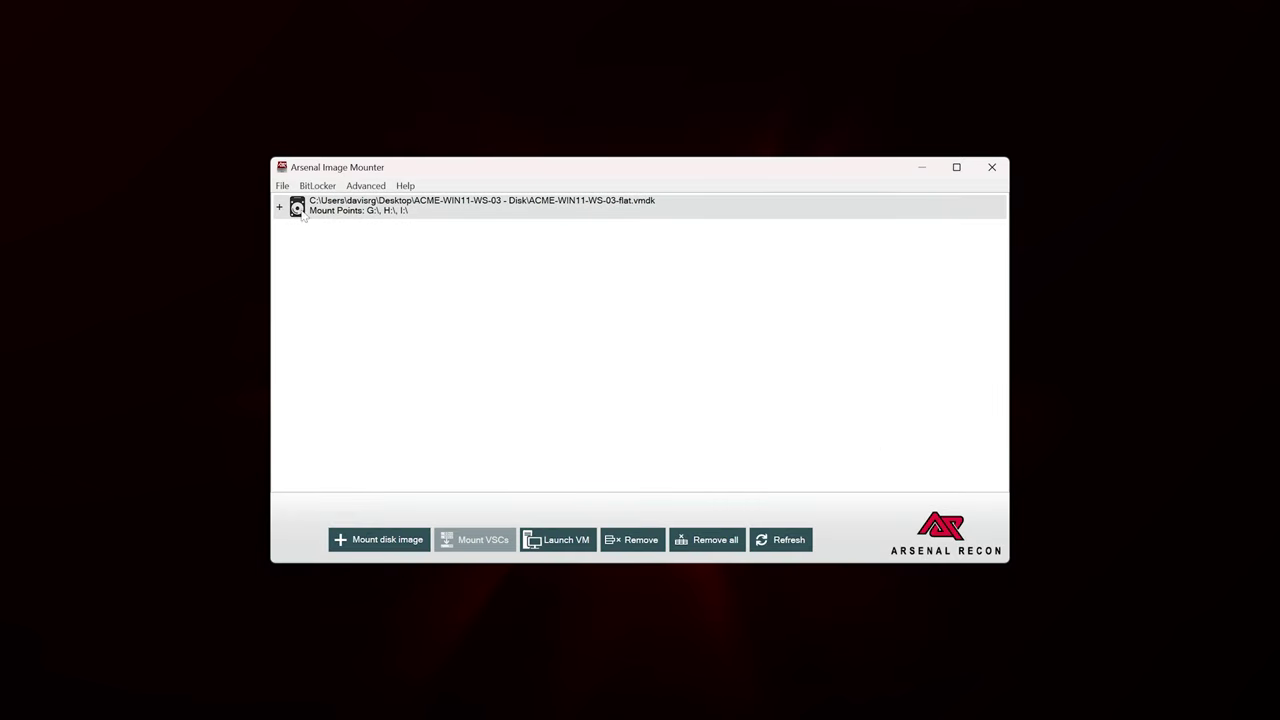
Step: Expand the 96.0 GB disk's details and open its Launch VM settings
click(280, 207)
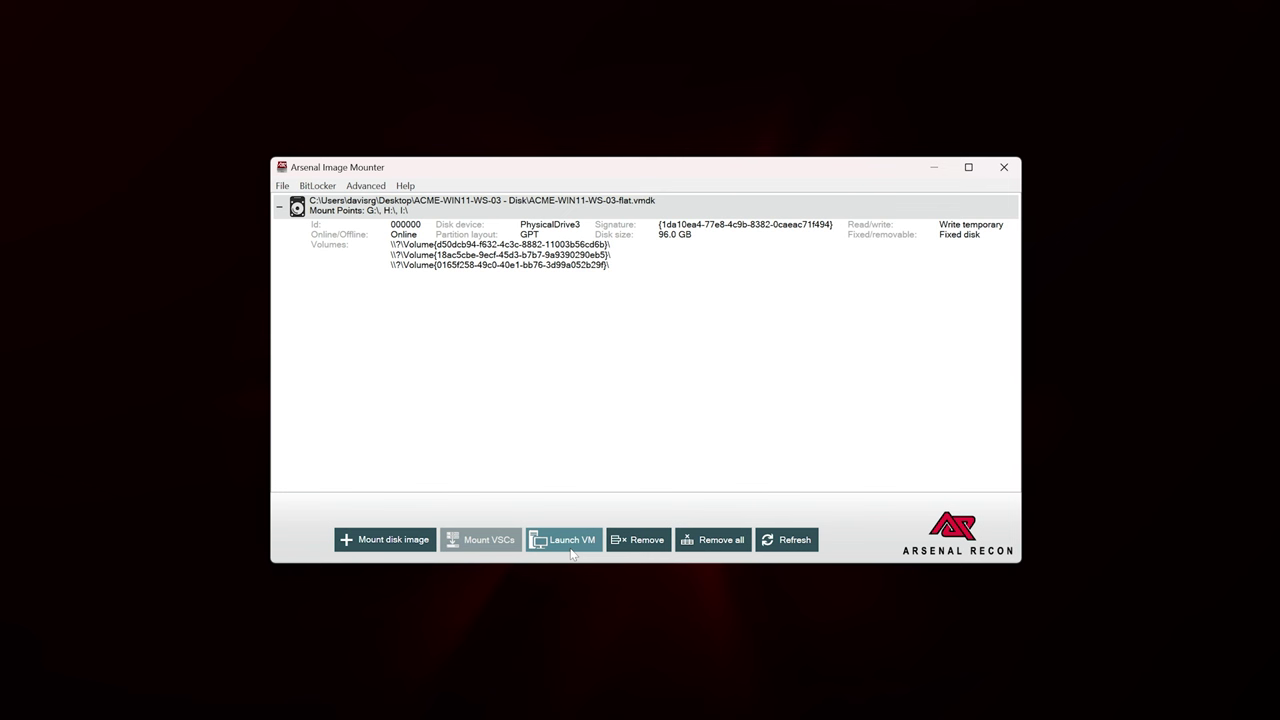
click(571, 548)
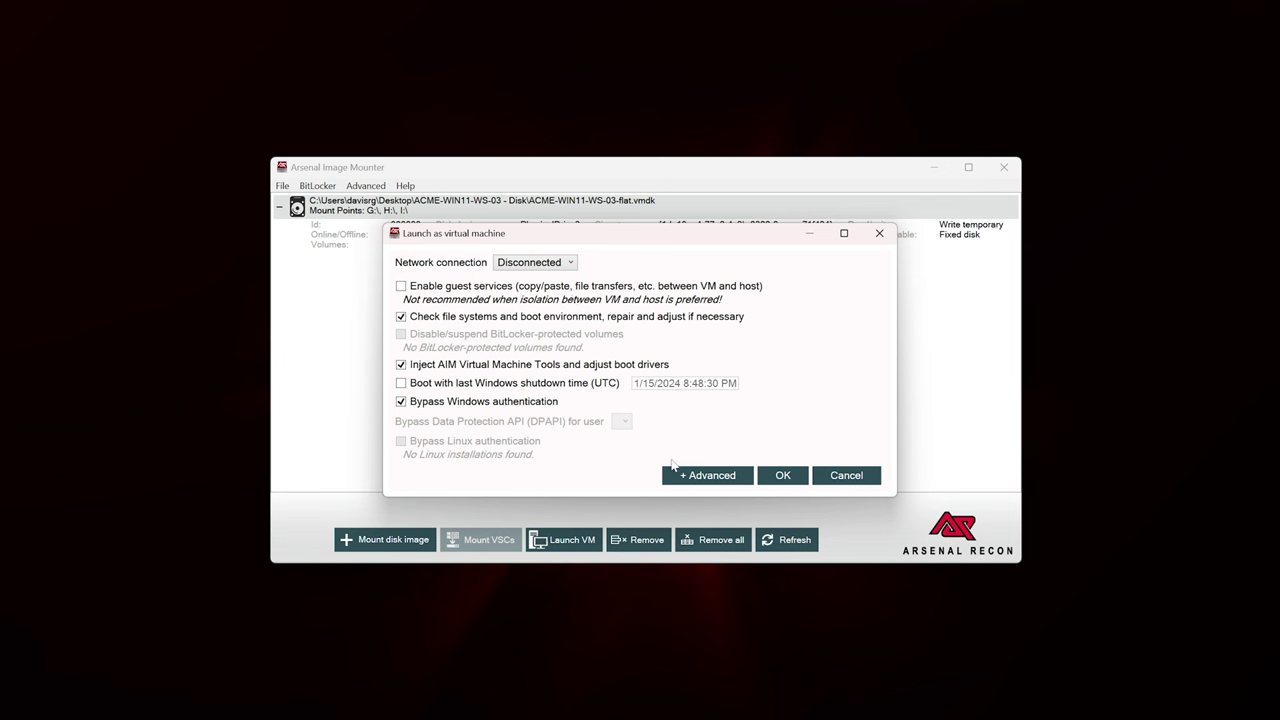
Step: Show advanced VM options and launch with defaults, which fails requiring bare-metal Hyper-V
click(703, 476)
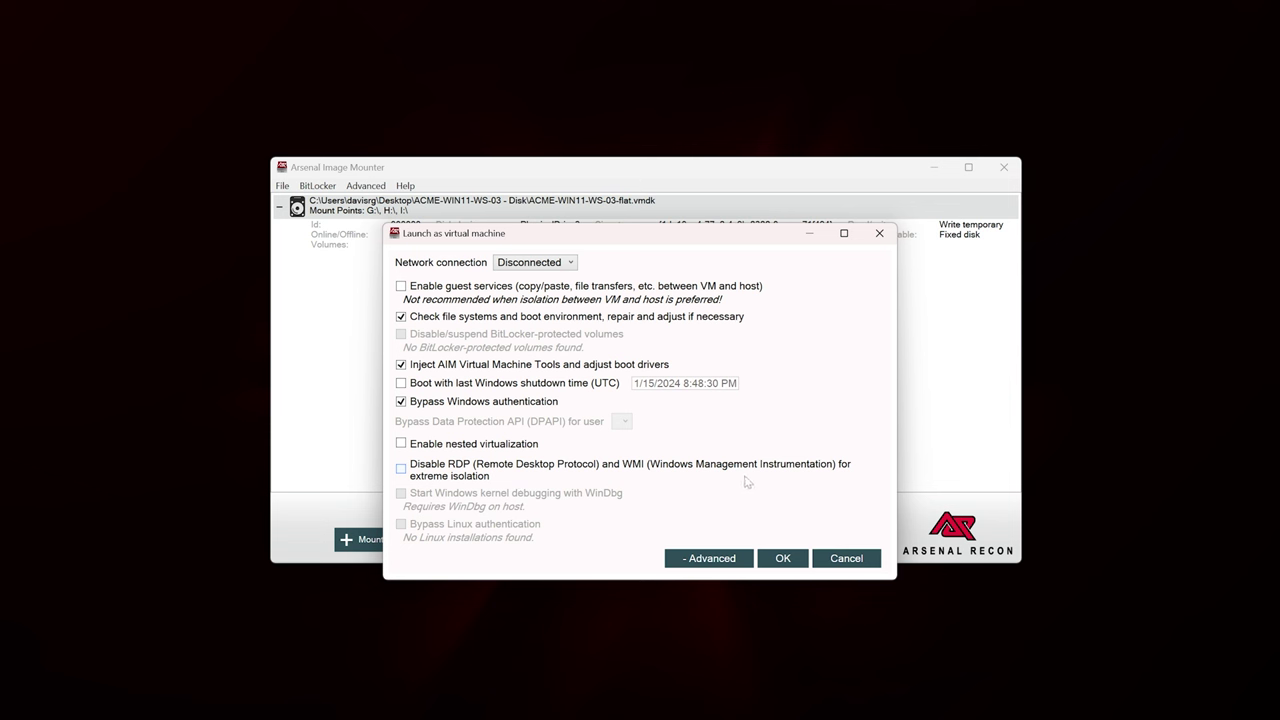
click(773, 558)
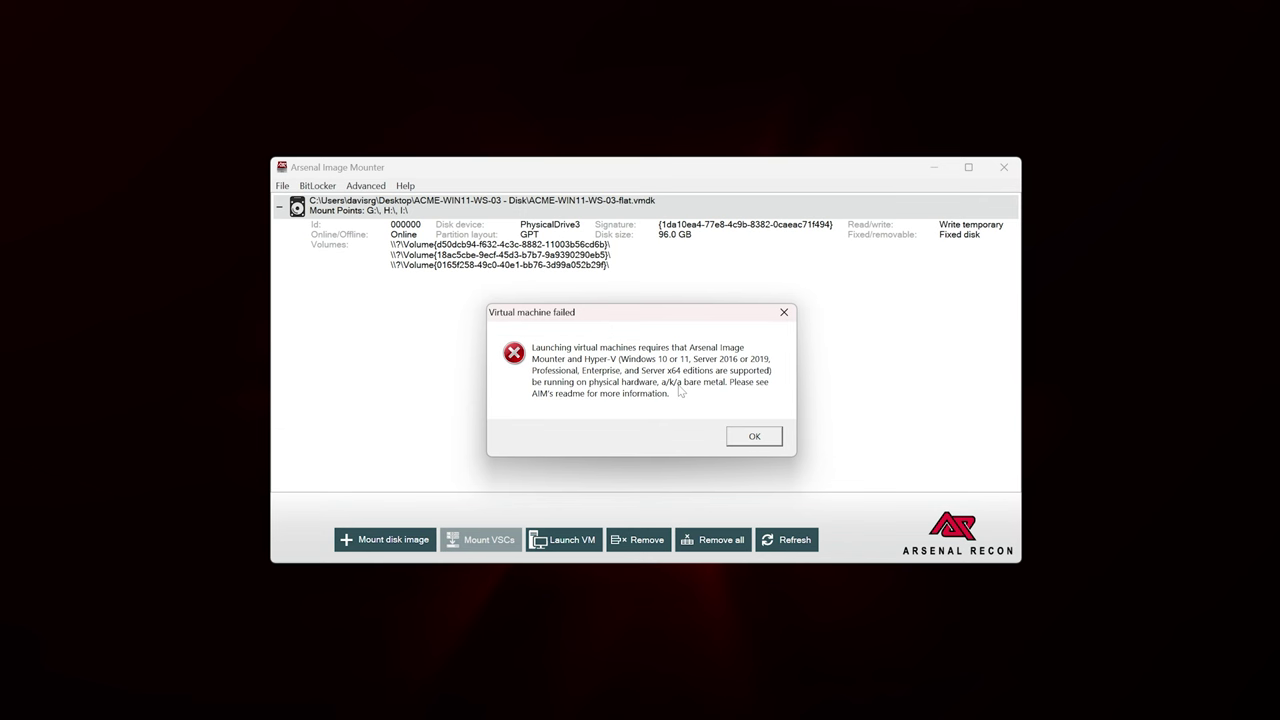
Step: Copy the whole DISM Microsoft-Hyper-V command from Notepad and switch to the admin Command Prompt
click(783, 707)
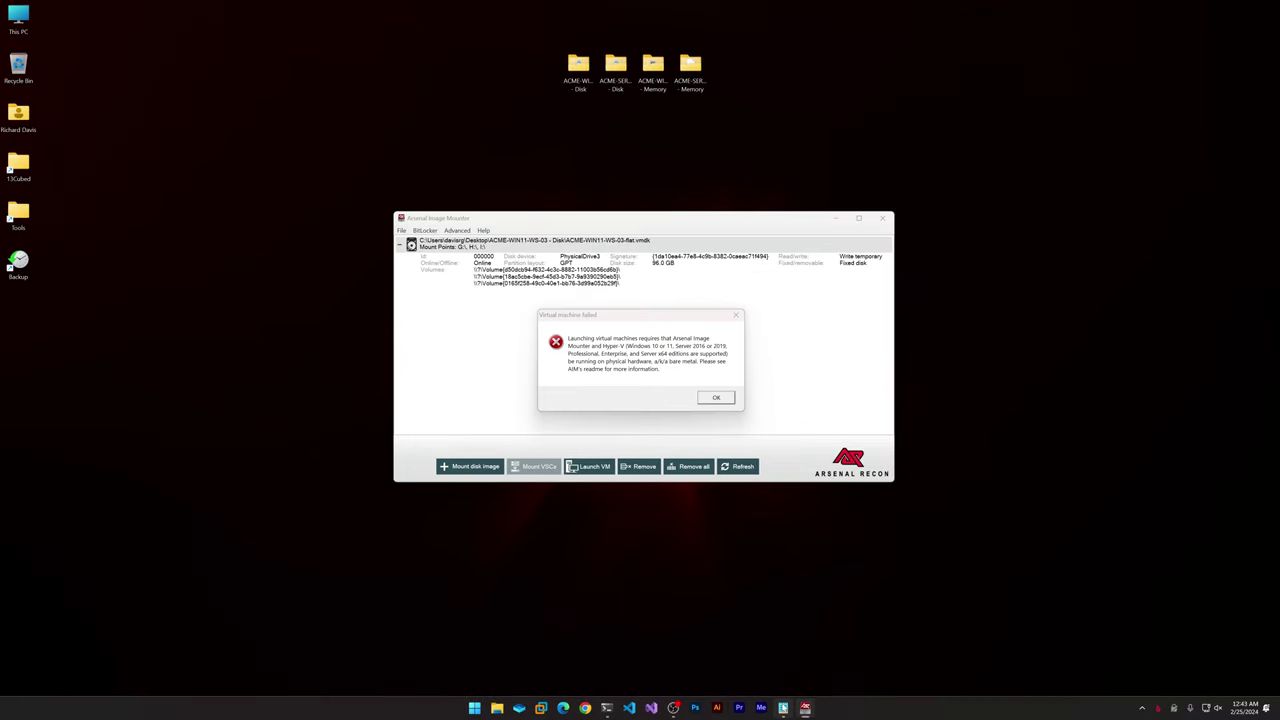
click(783, 707)
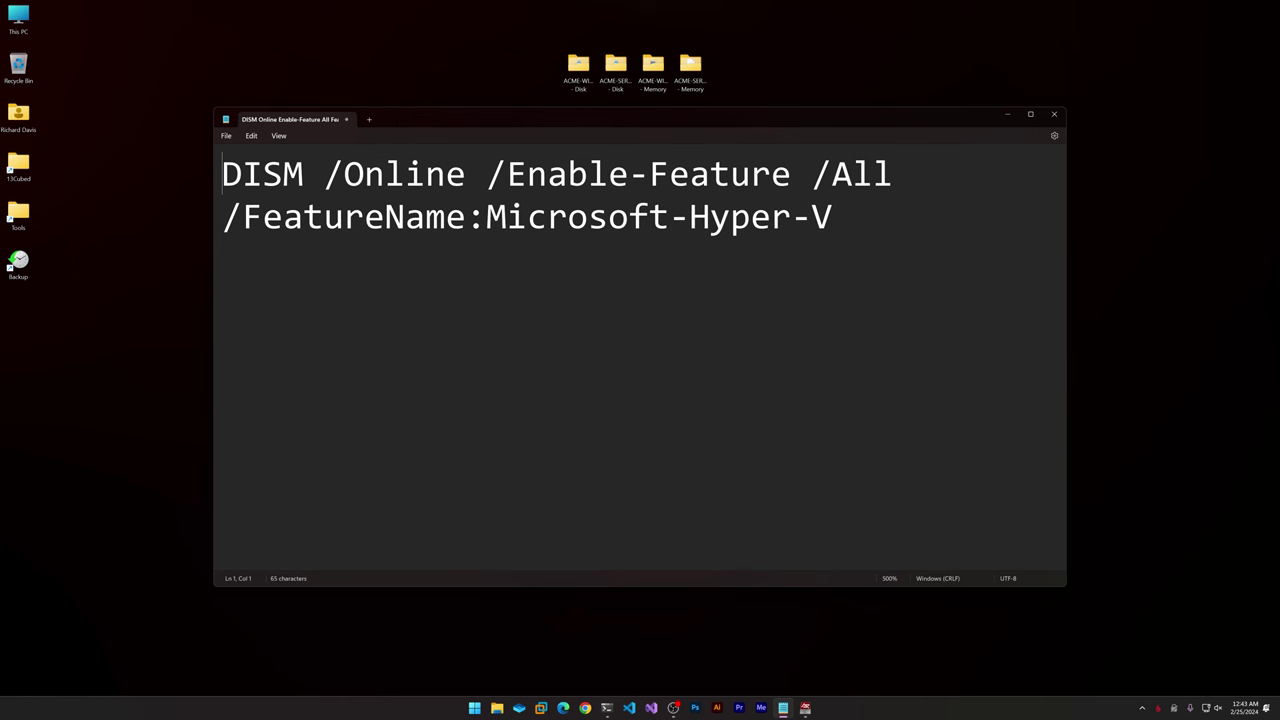
key(ctrl+a)
key(ctrl+c)
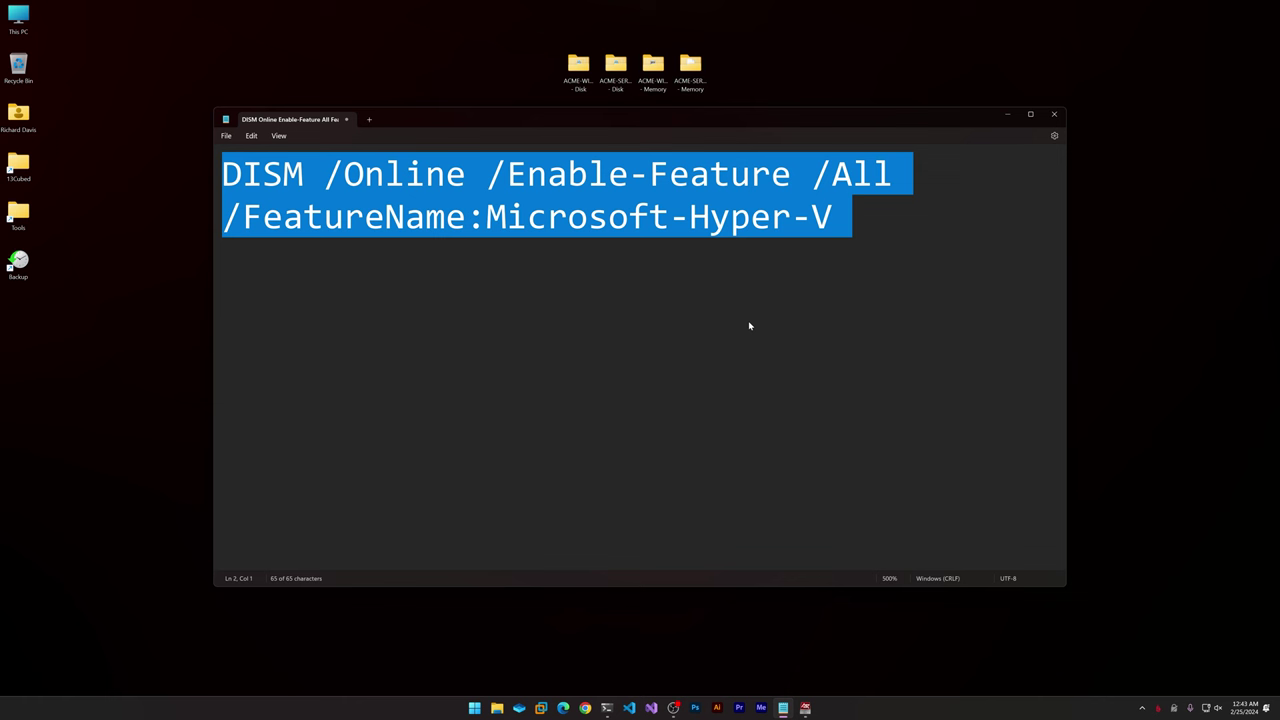
click(607, 707)
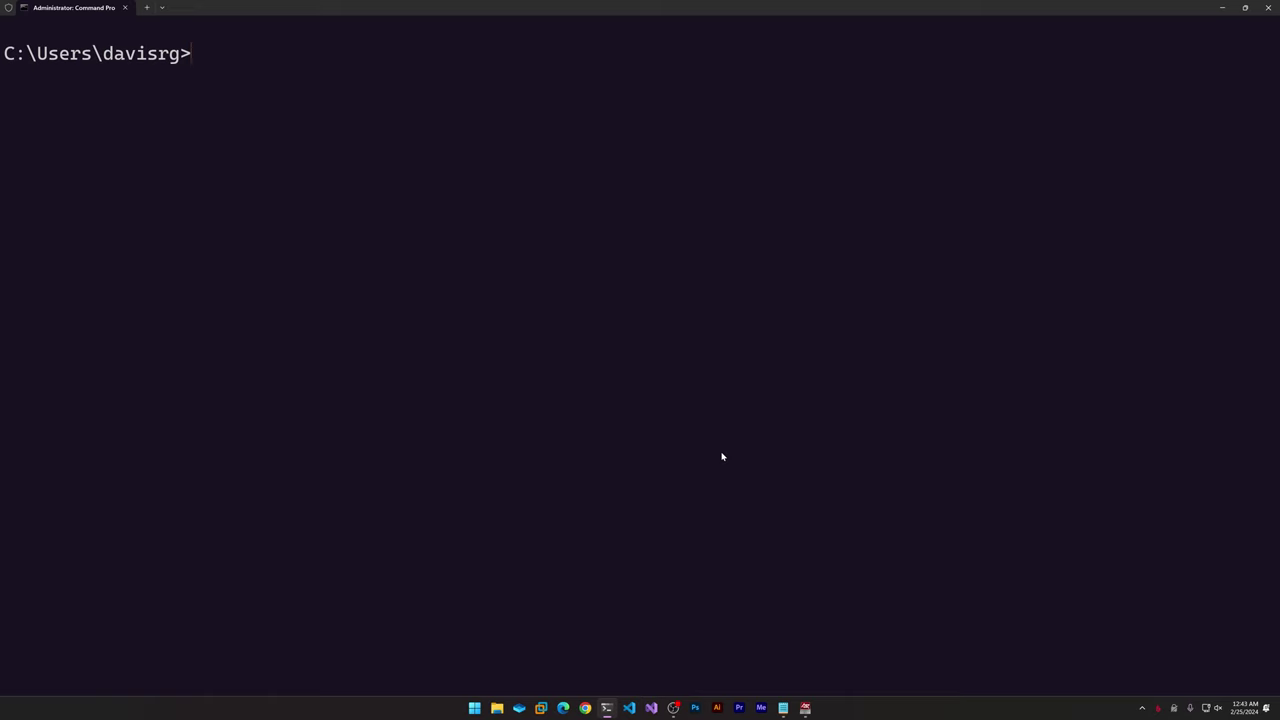
Step: Paste and run DISM /Online /Enable-Feature to enable Microsoft-Hyper-V
key(ctrl+v)
key(Return)
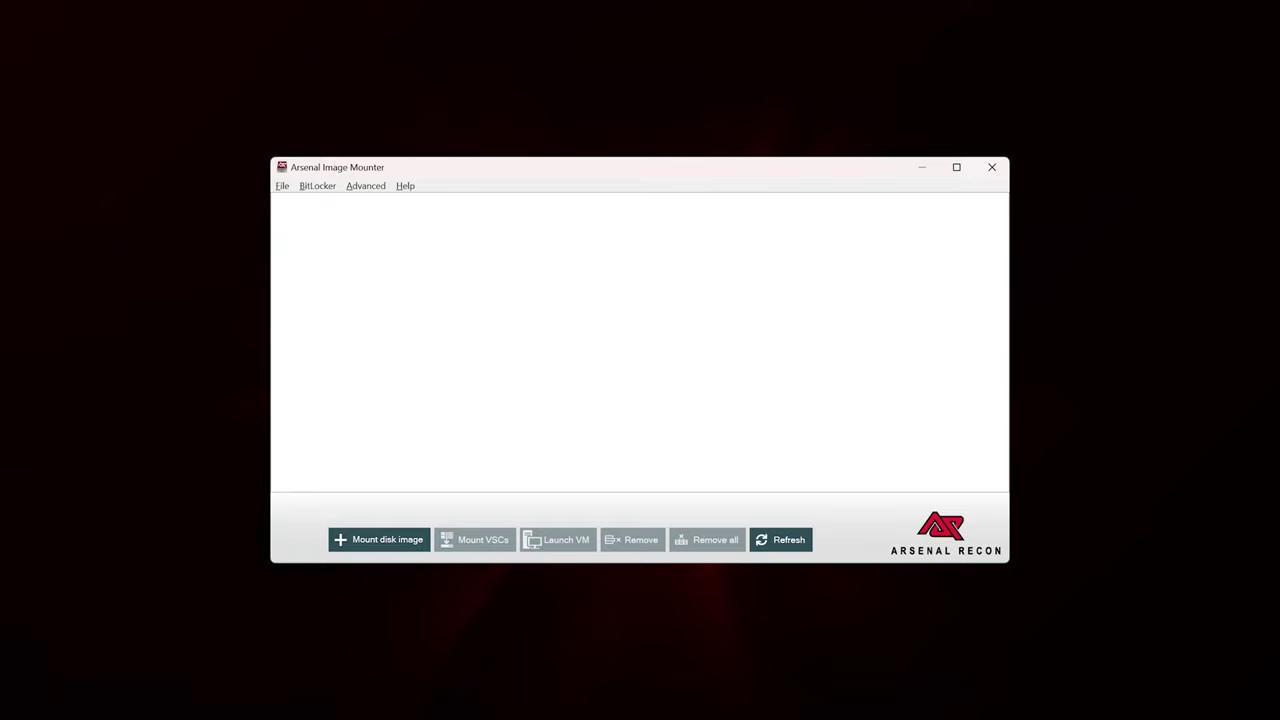
Step: Remount ACME-WIN11-WS-03-flat.vmdk write-temporary with differencing-file deletion, as G:, H: and I:
click(412, 539)
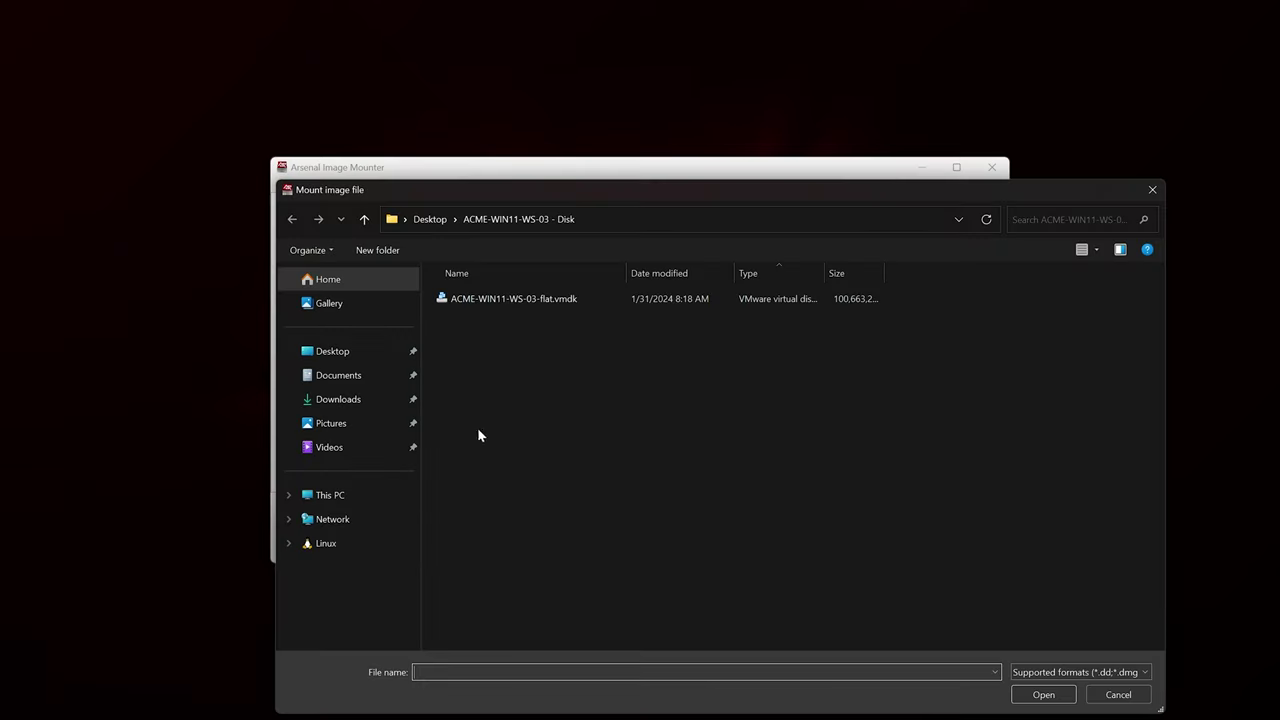
double_click(506, 300)
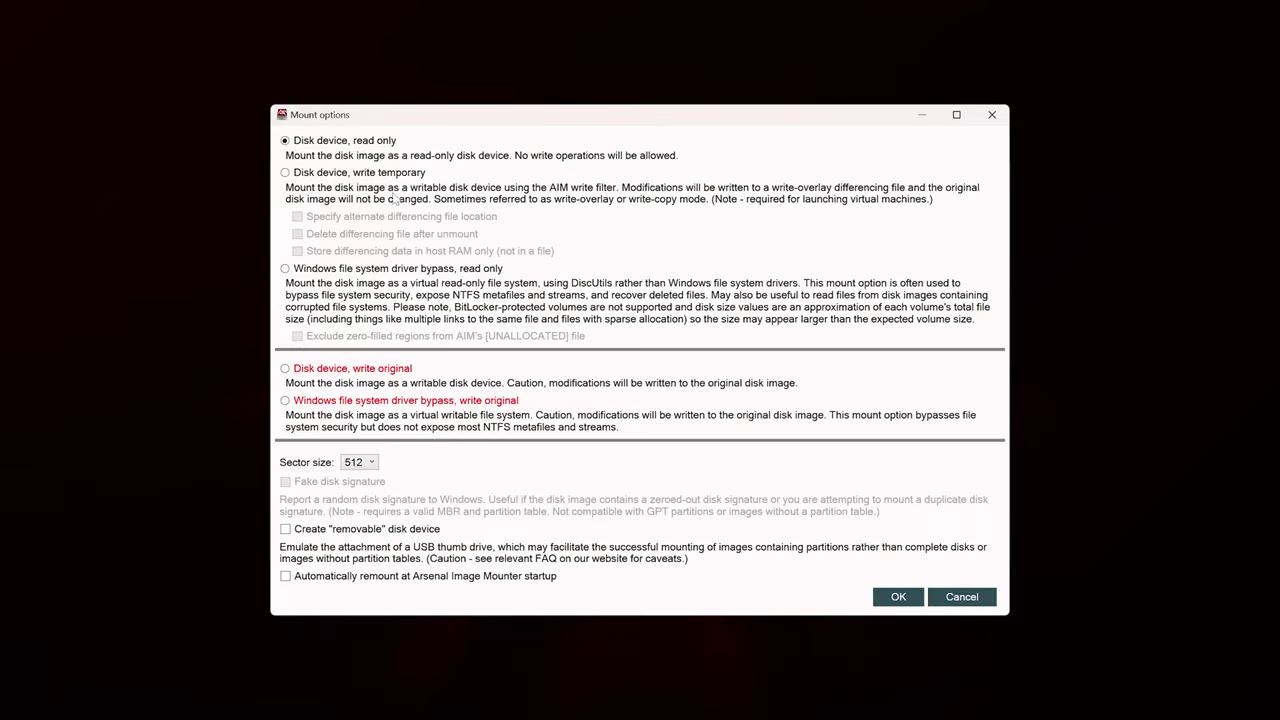
click(374, 174)
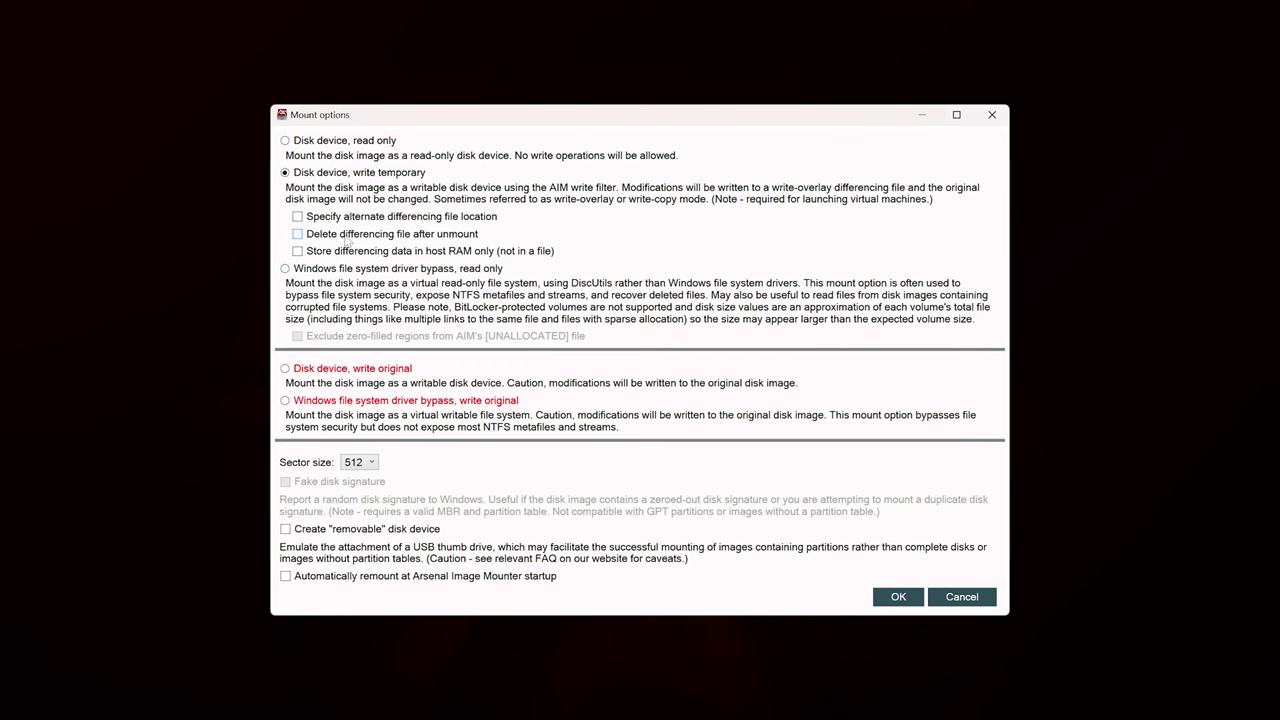
click(348, 236)
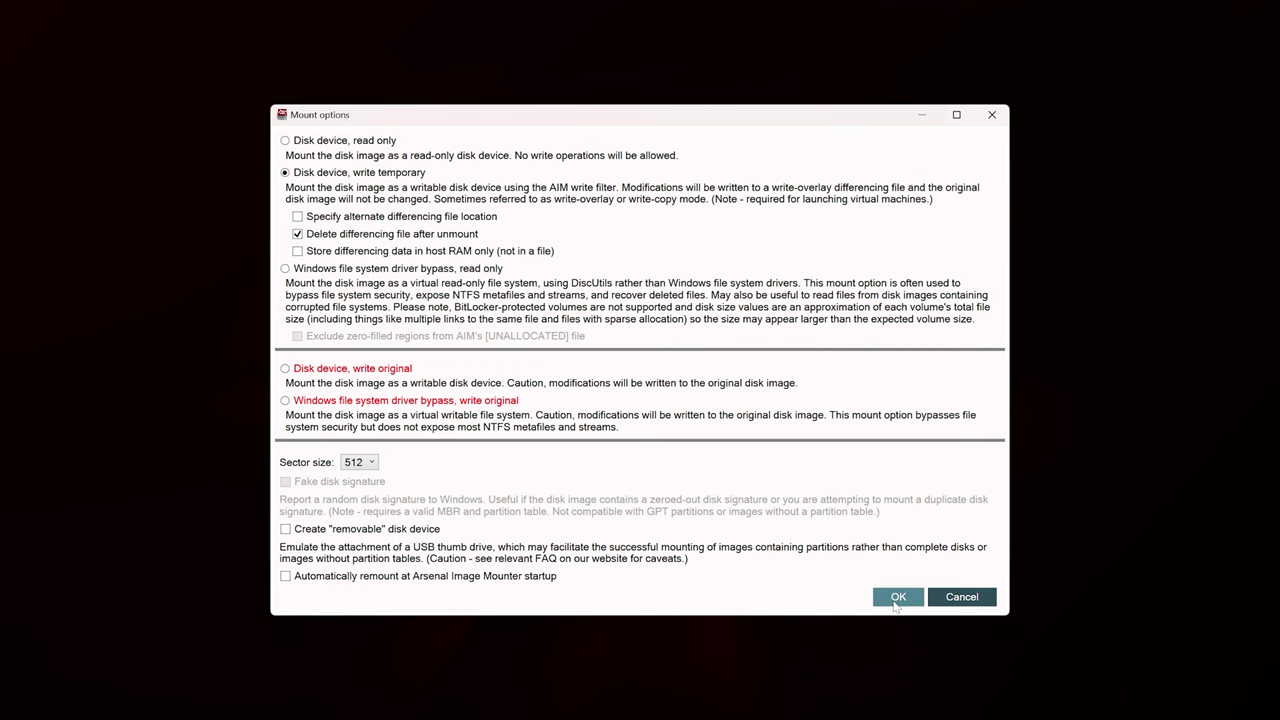
click(890, 596)
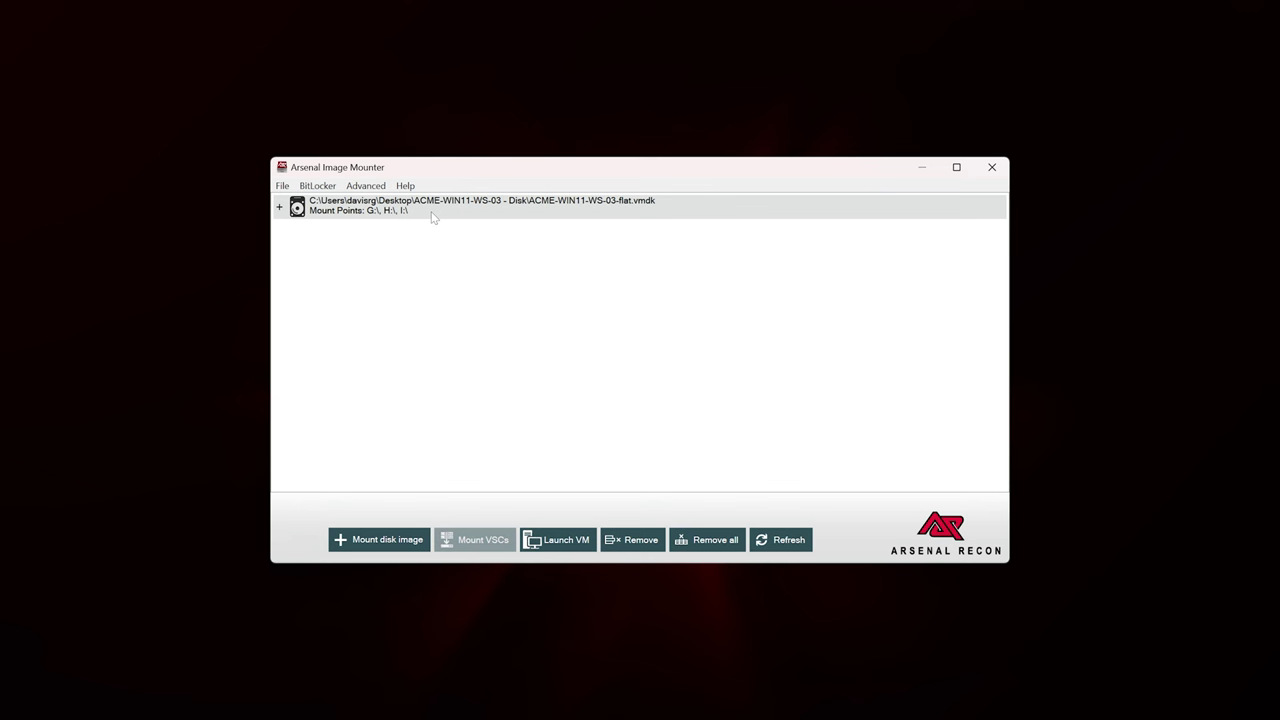
Step: Launch the disk as a VM with network Disconnected and Windows authentication bypass on
click(565, 542)
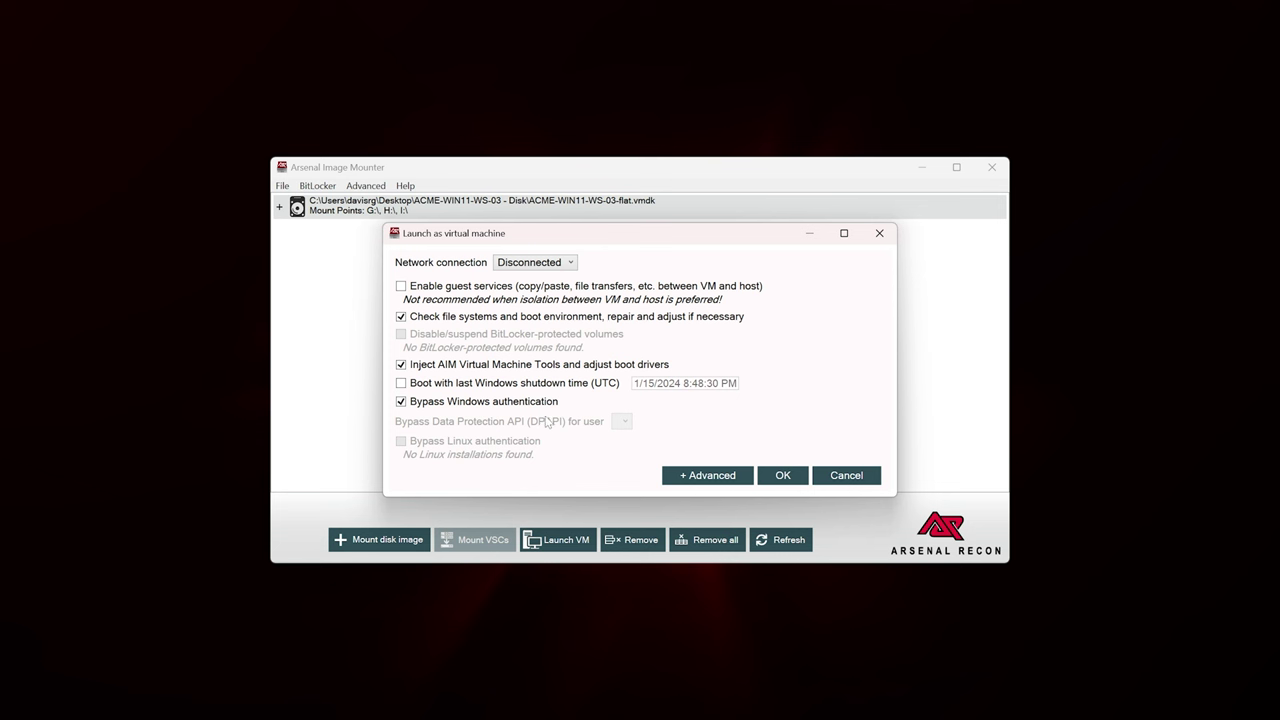
click(783, 482)
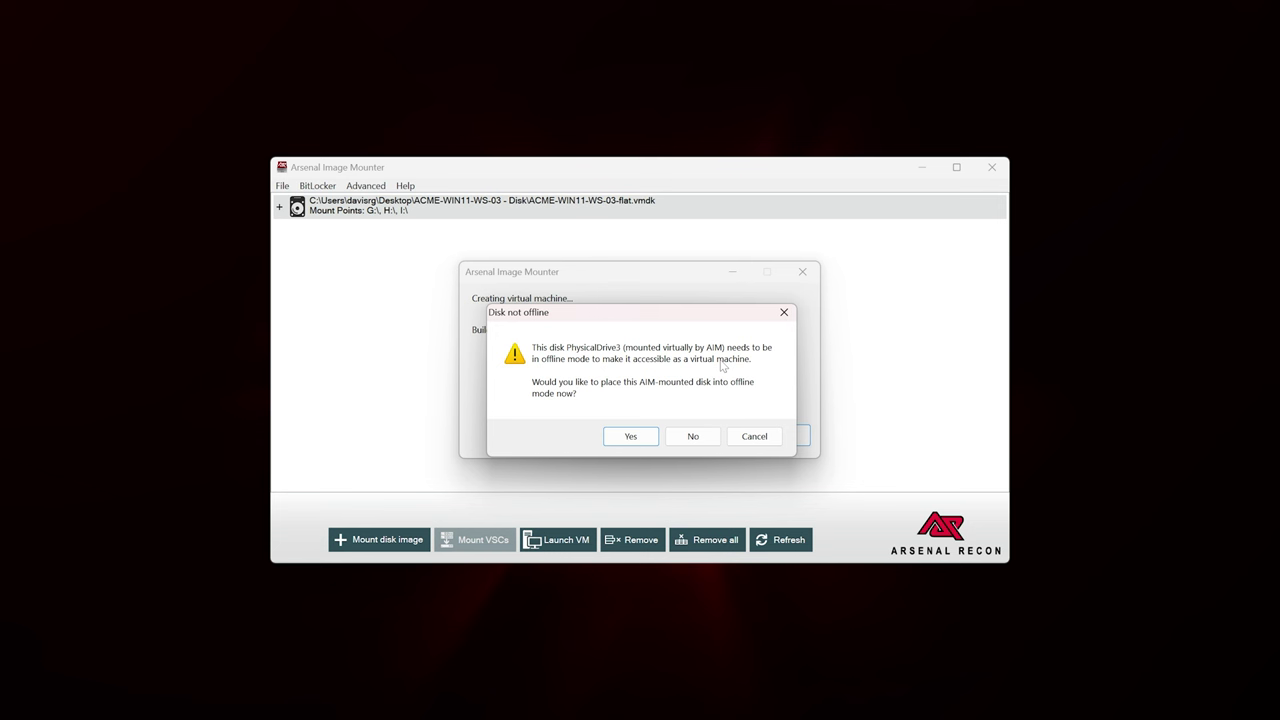
Step: Take the mounted disk offline, start the Windows 11 VM, skip enhanced session, and reach the password sign-in
click(630, 437)
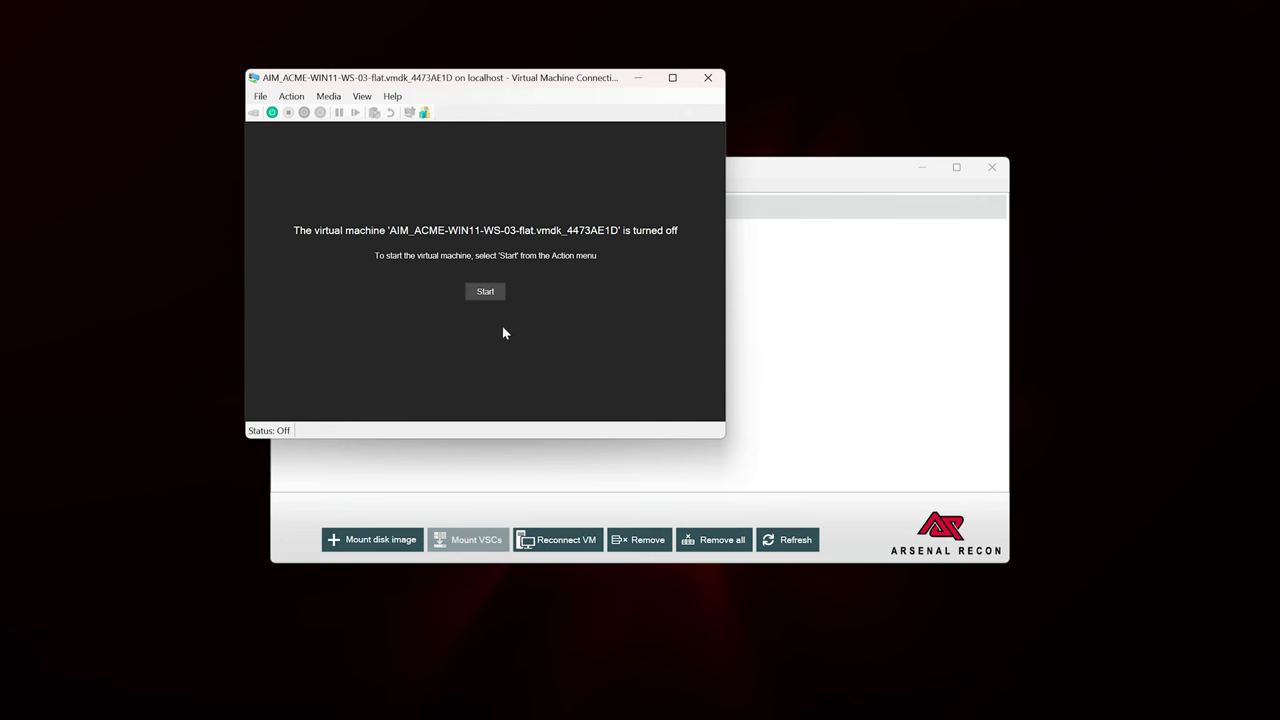
click(488, 296)
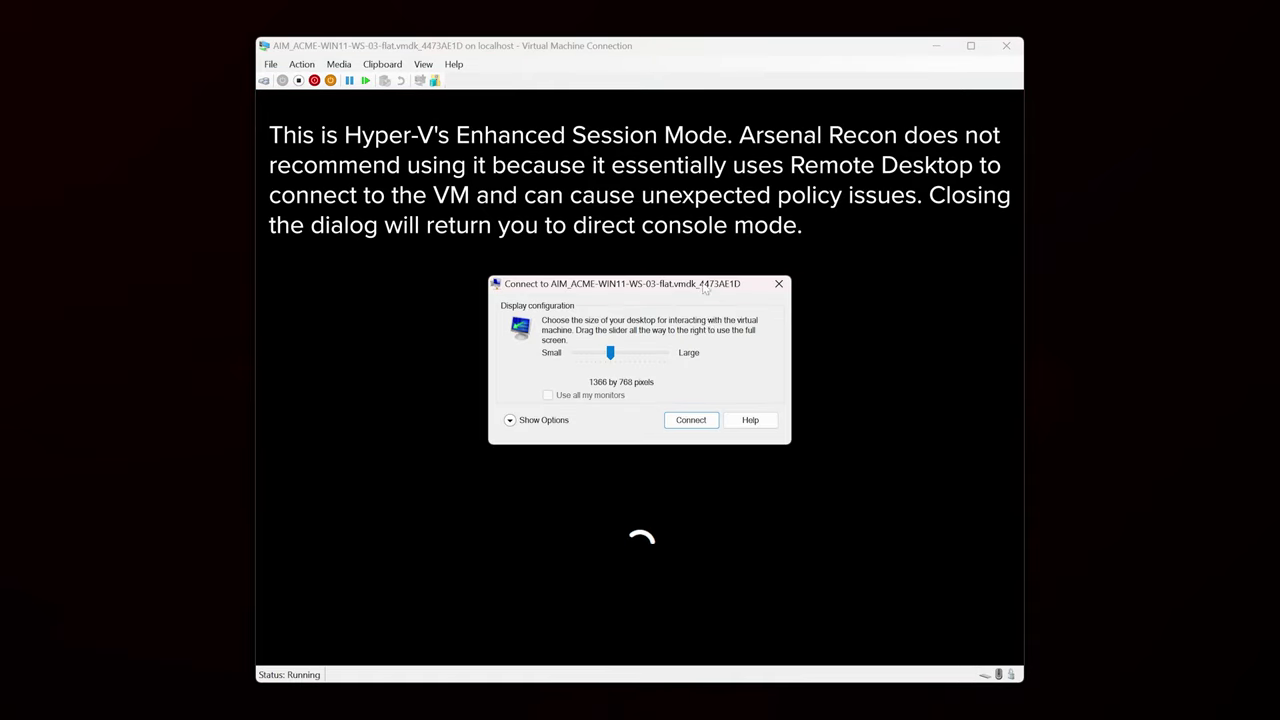
click(779, 284)
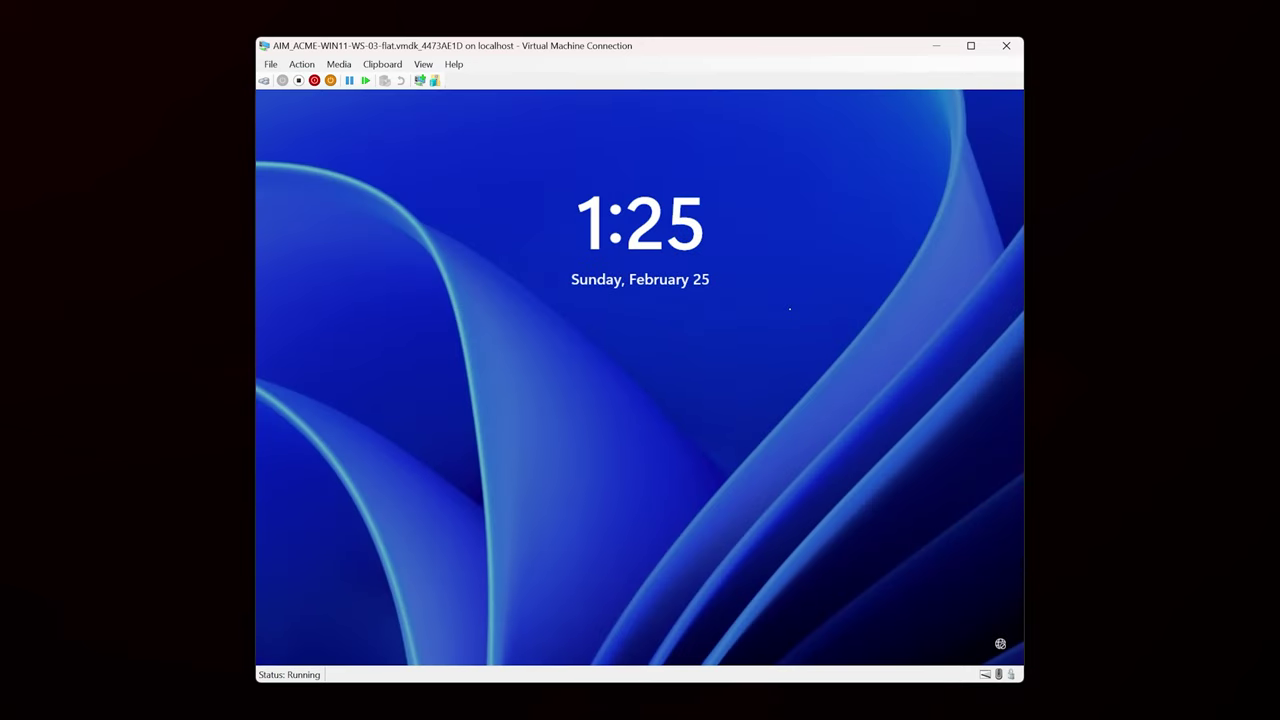
click(790, 313)
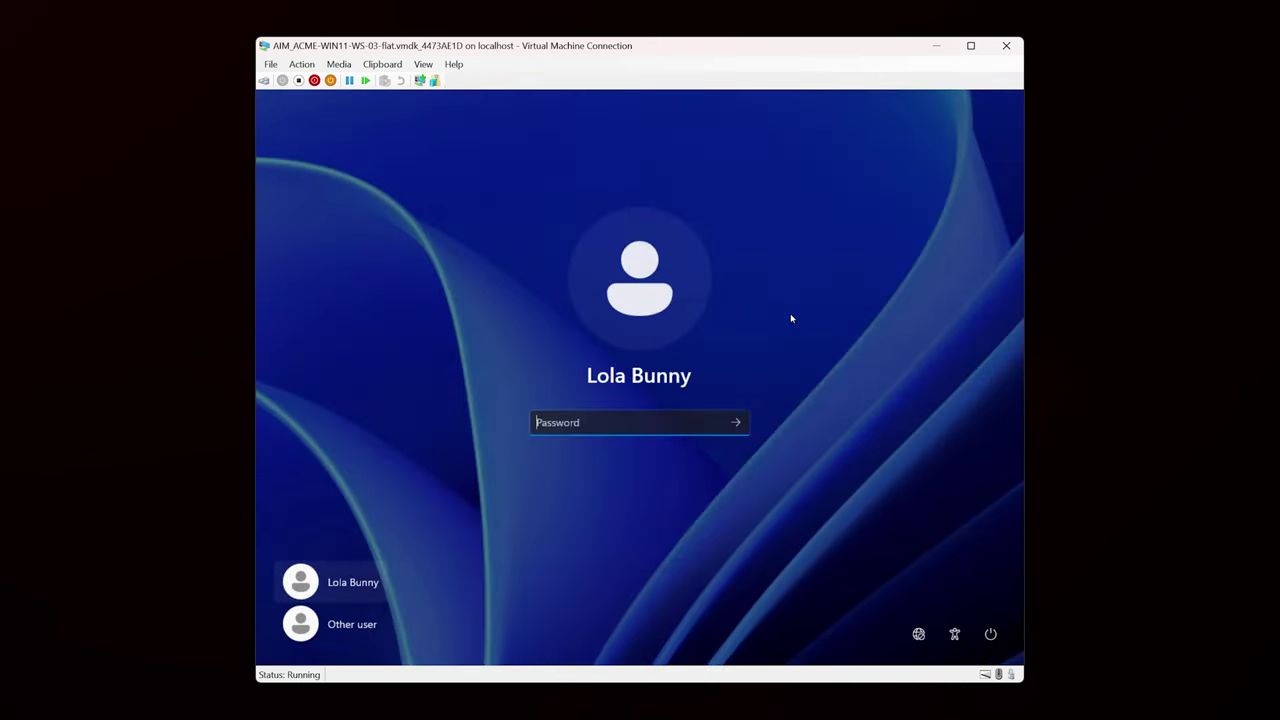
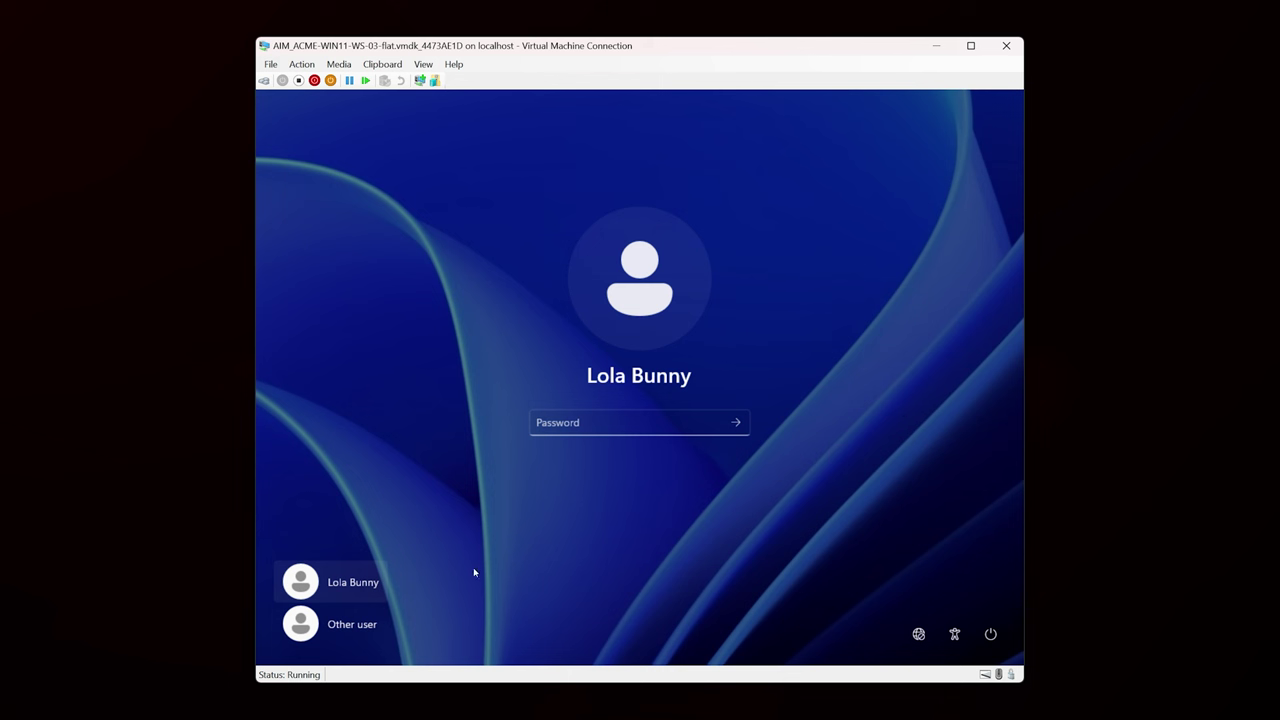
Step: Sign in to the Windows 11 VM as the local account .\tempadmin via Other user
click(346, 636)
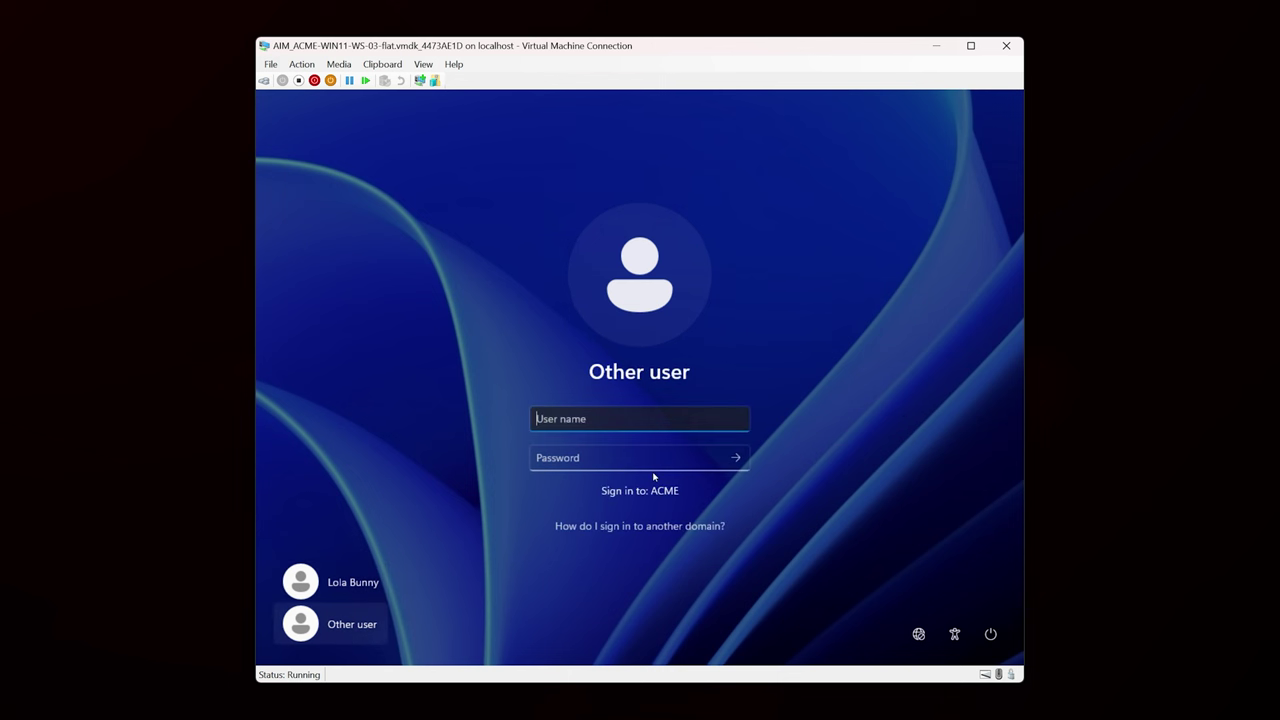
text(.\tempadmin)
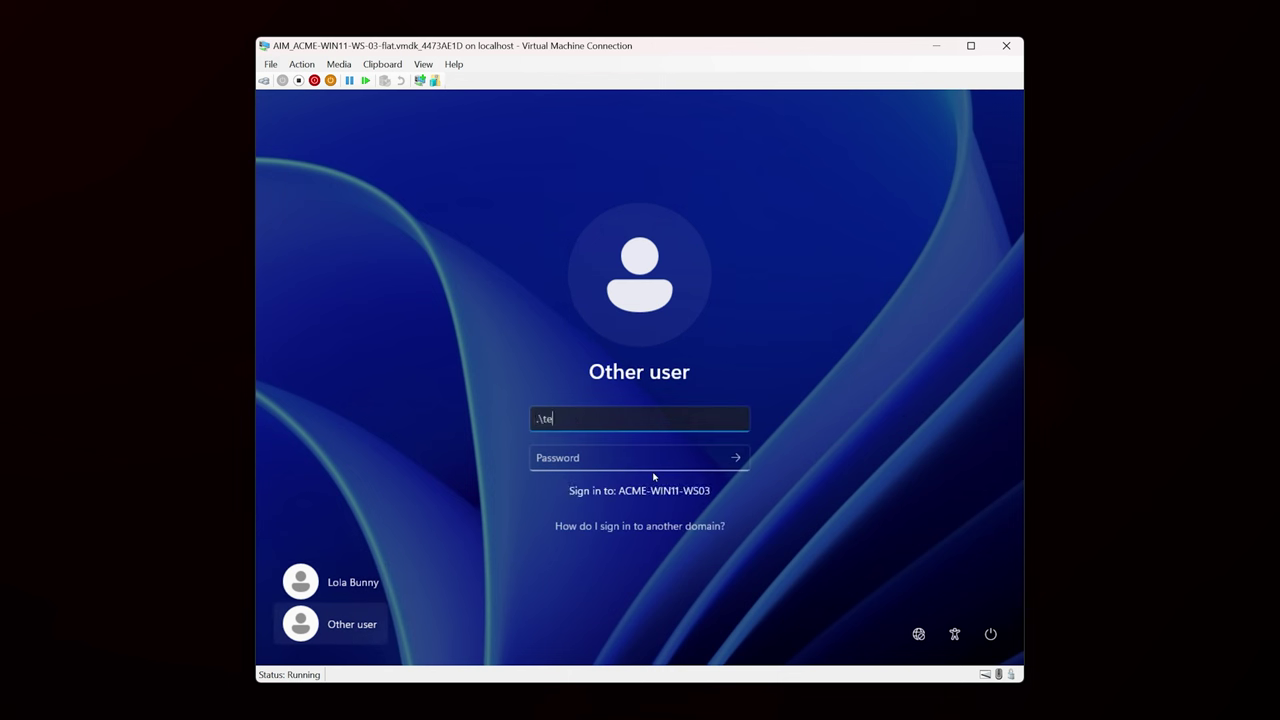
key(Tab)
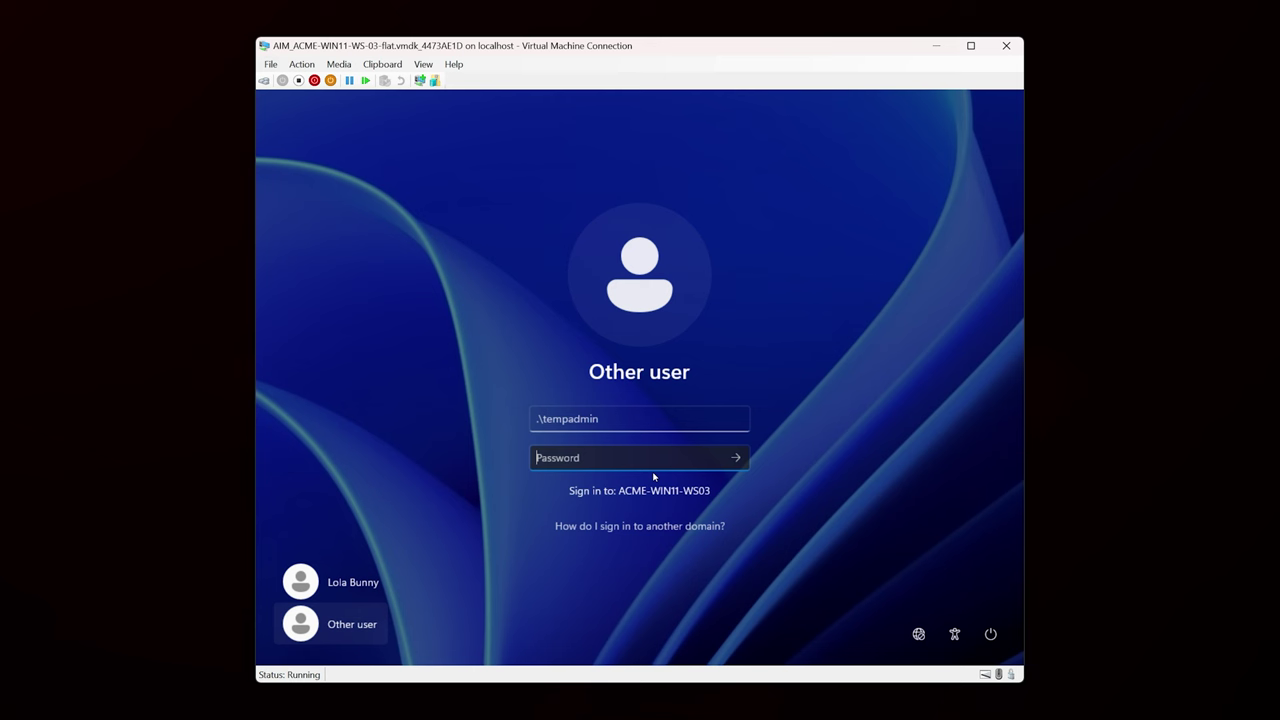
key(Return)
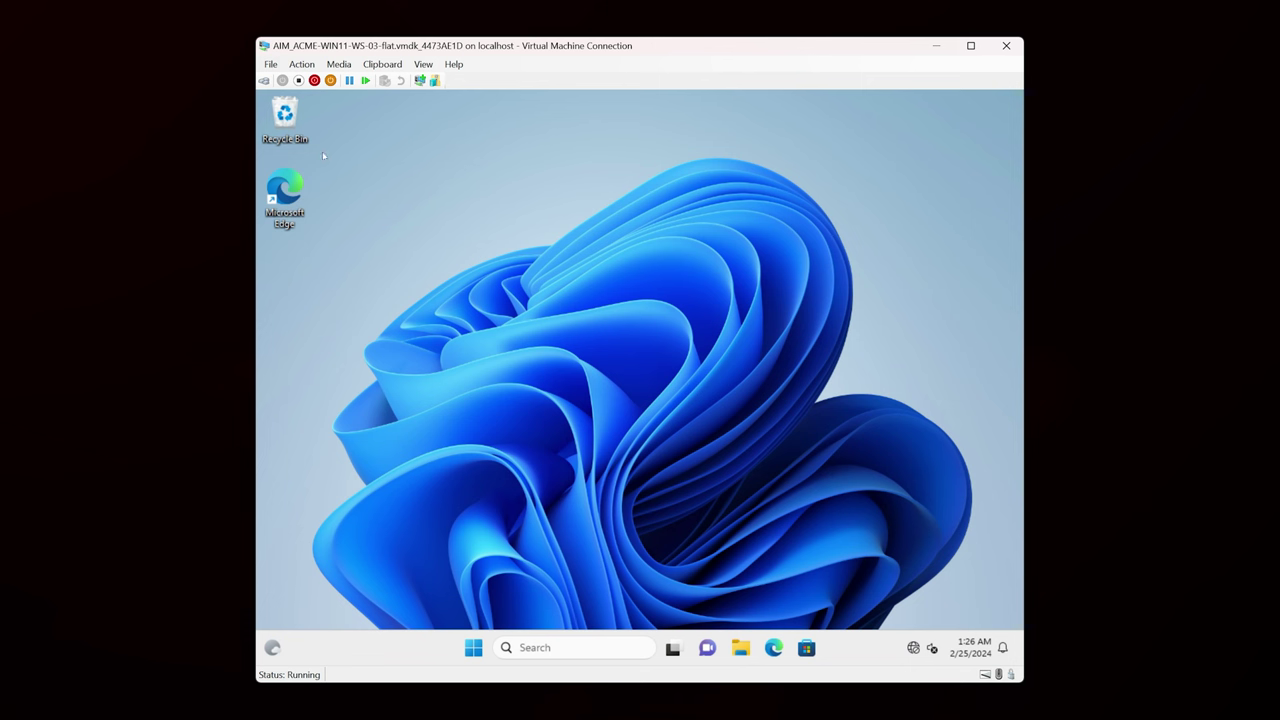
Step: Open the Recycle Bin showing three deleted Downloads items, then launch Microsoft Edge
double_click(287, 114)
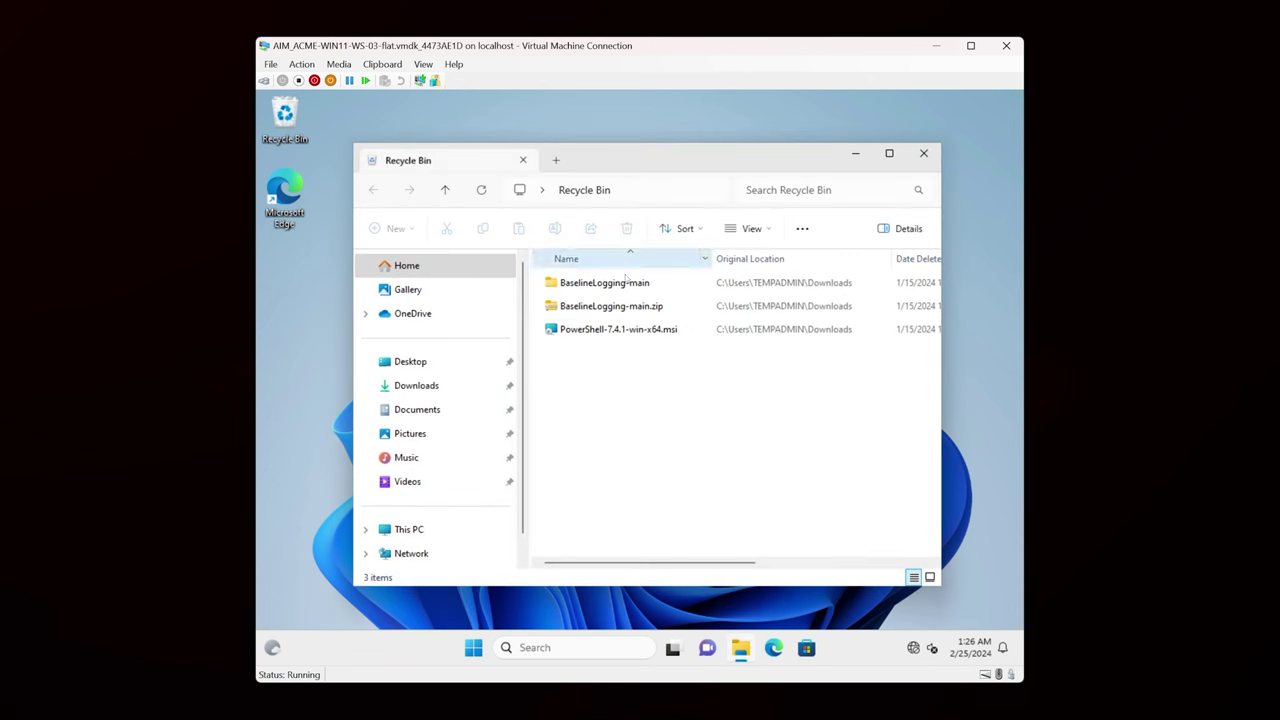
click(774, 648)
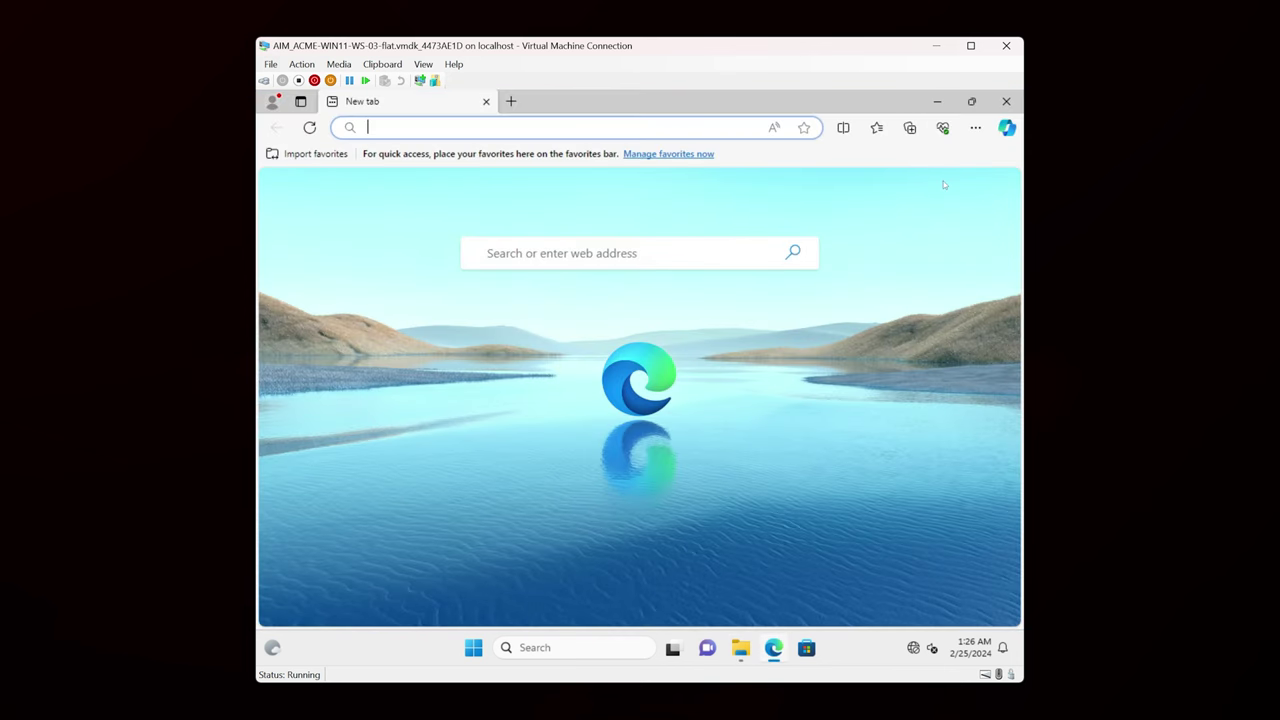
Step: Review Edge's browsing history entries from Monday, January 15, 2024, then close the History panel
click(976, 128)
click(815, 283)
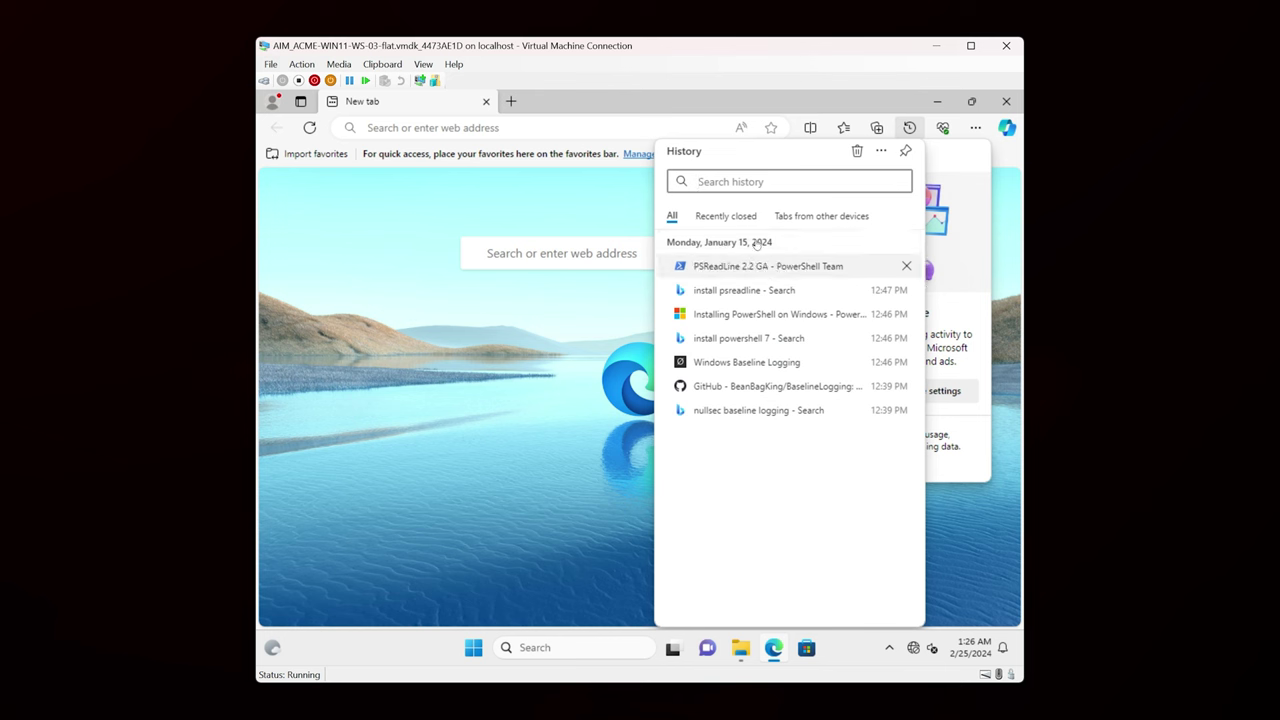
click(518, 191)
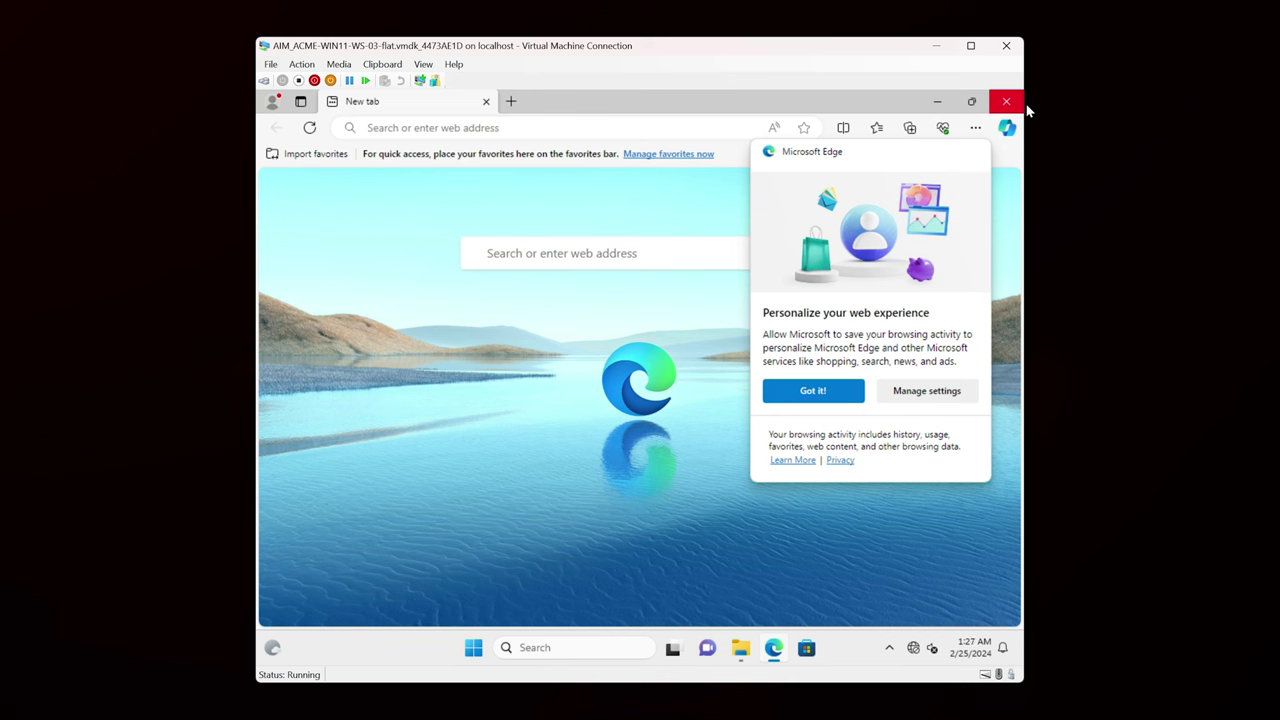
Step: Close Edge and the Recycle Bin, then inspect VM memory (6144 MB), hard drive and checkpoints settings, and cancel
click(1012, 102)
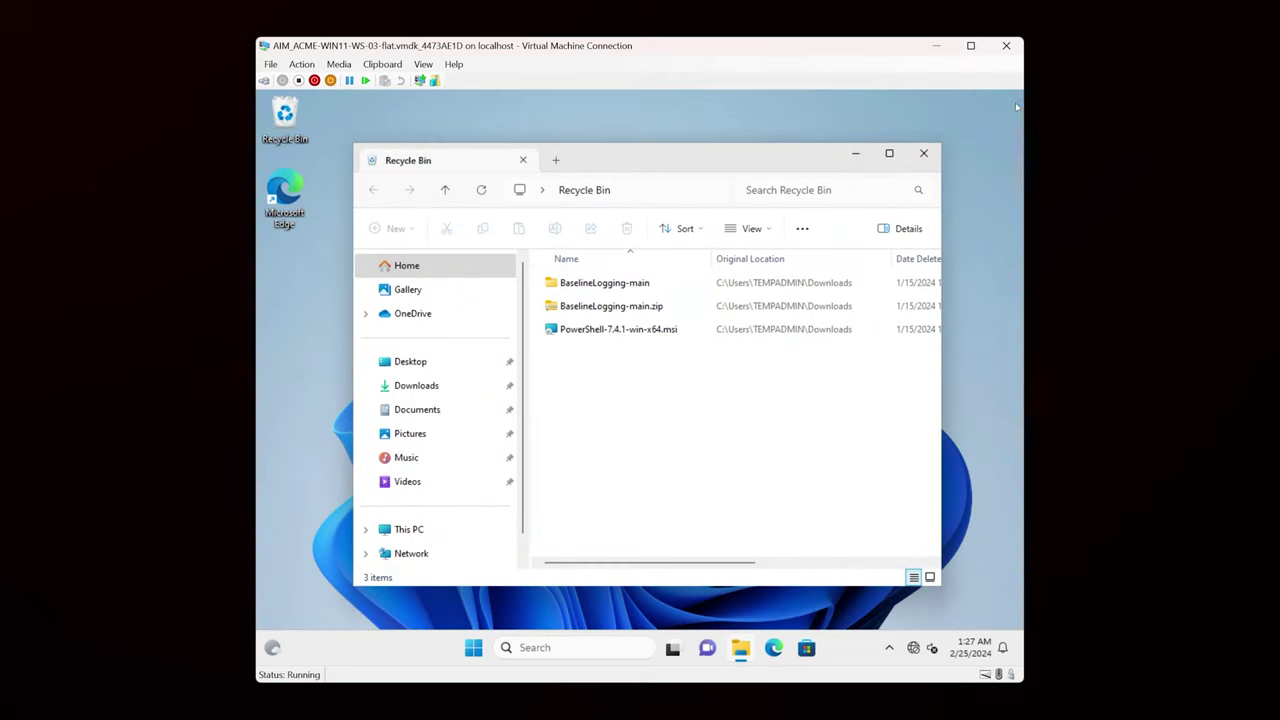
click(922, 154)
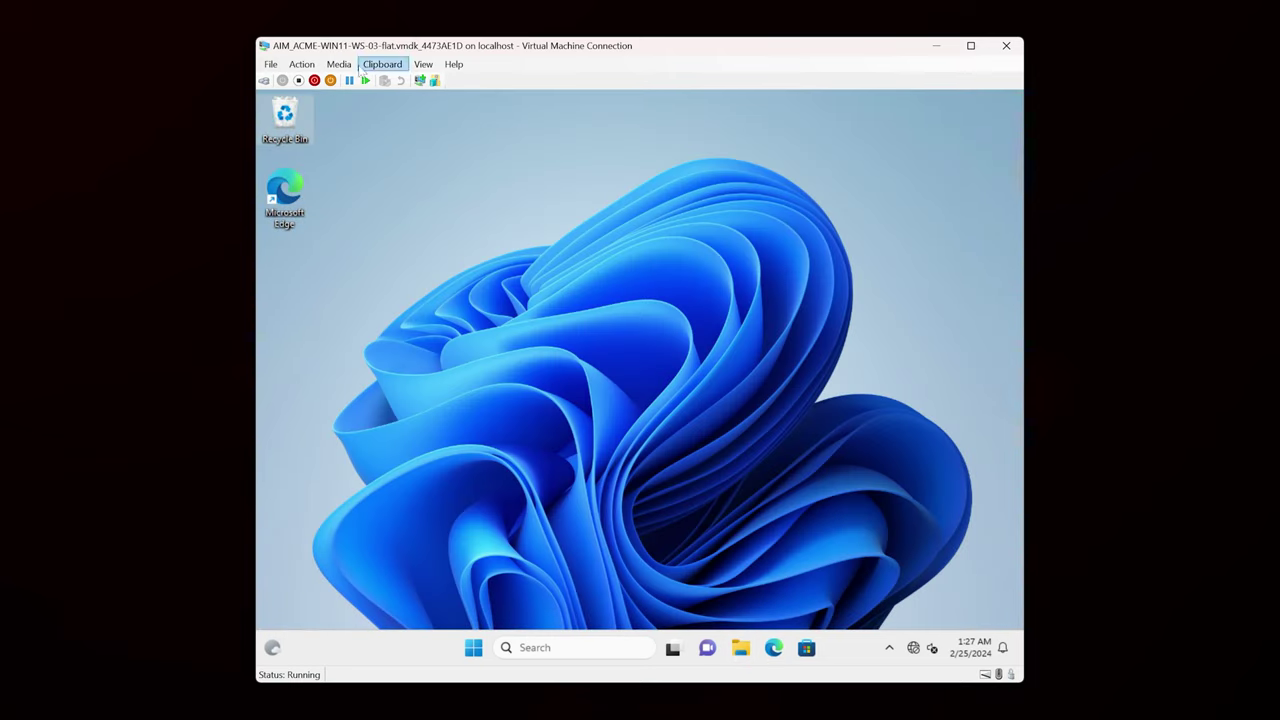
click(271, 64)
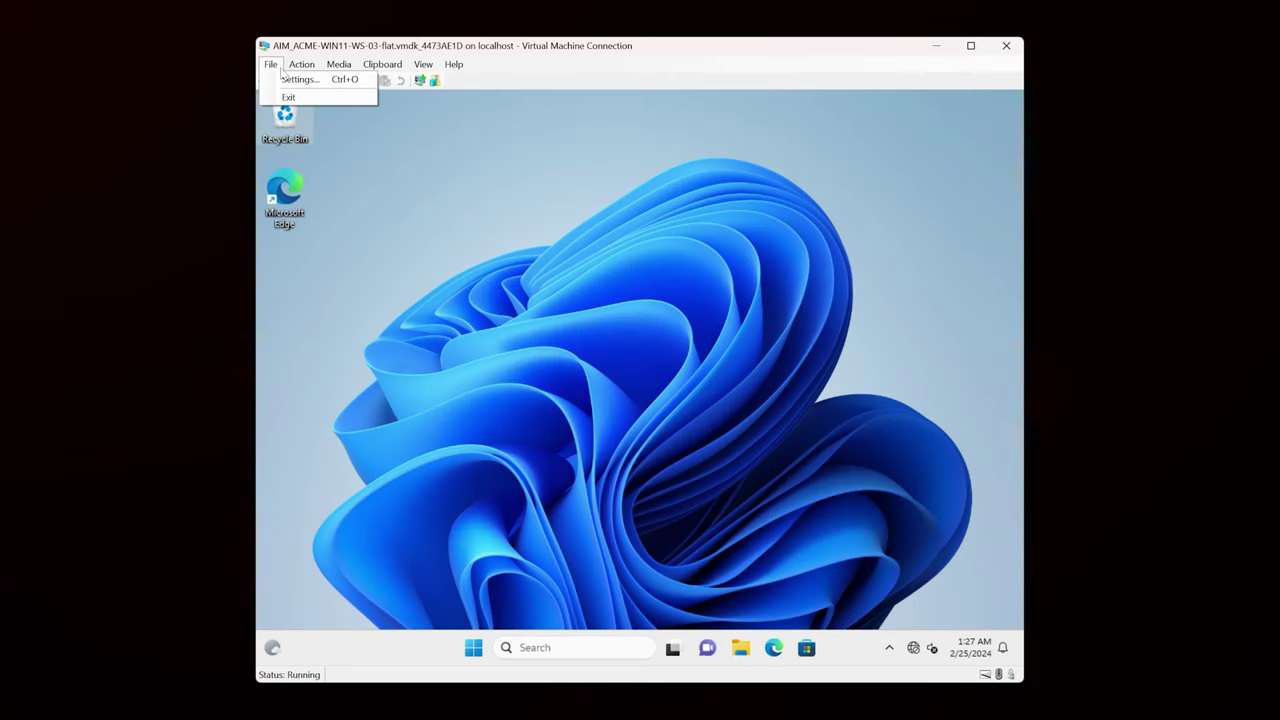
click(292, 79)
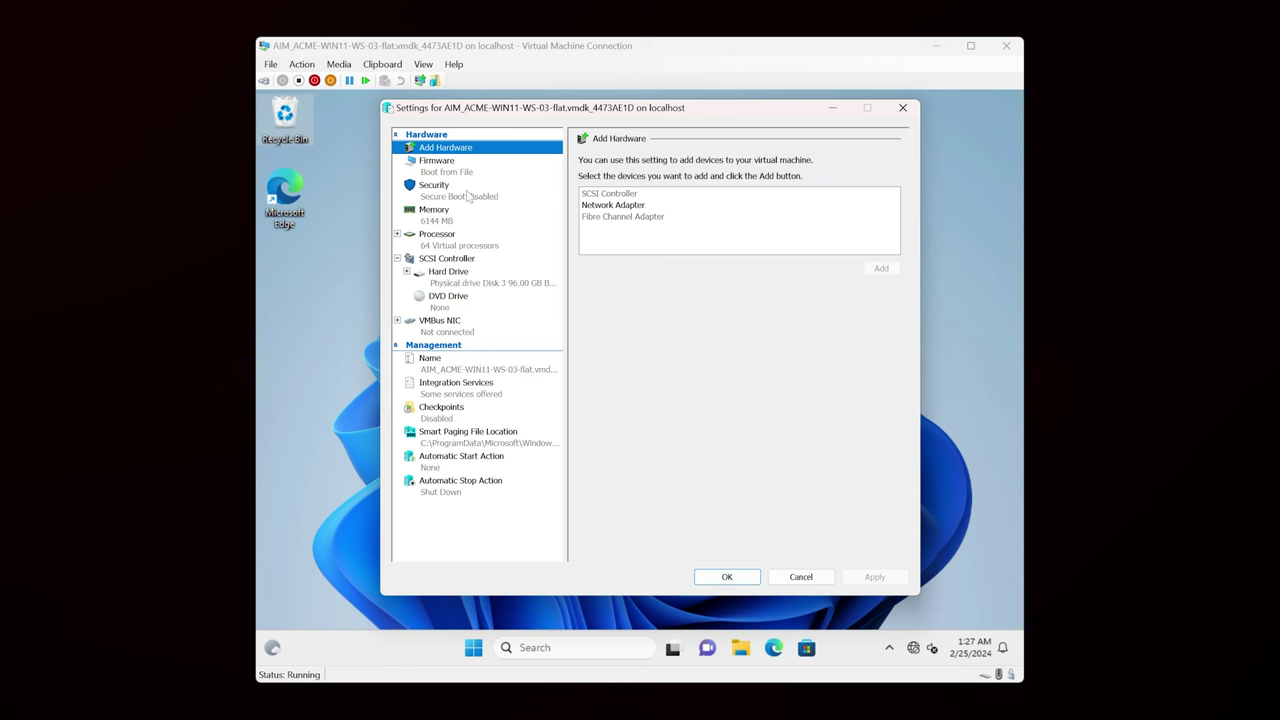
click(459, 224)
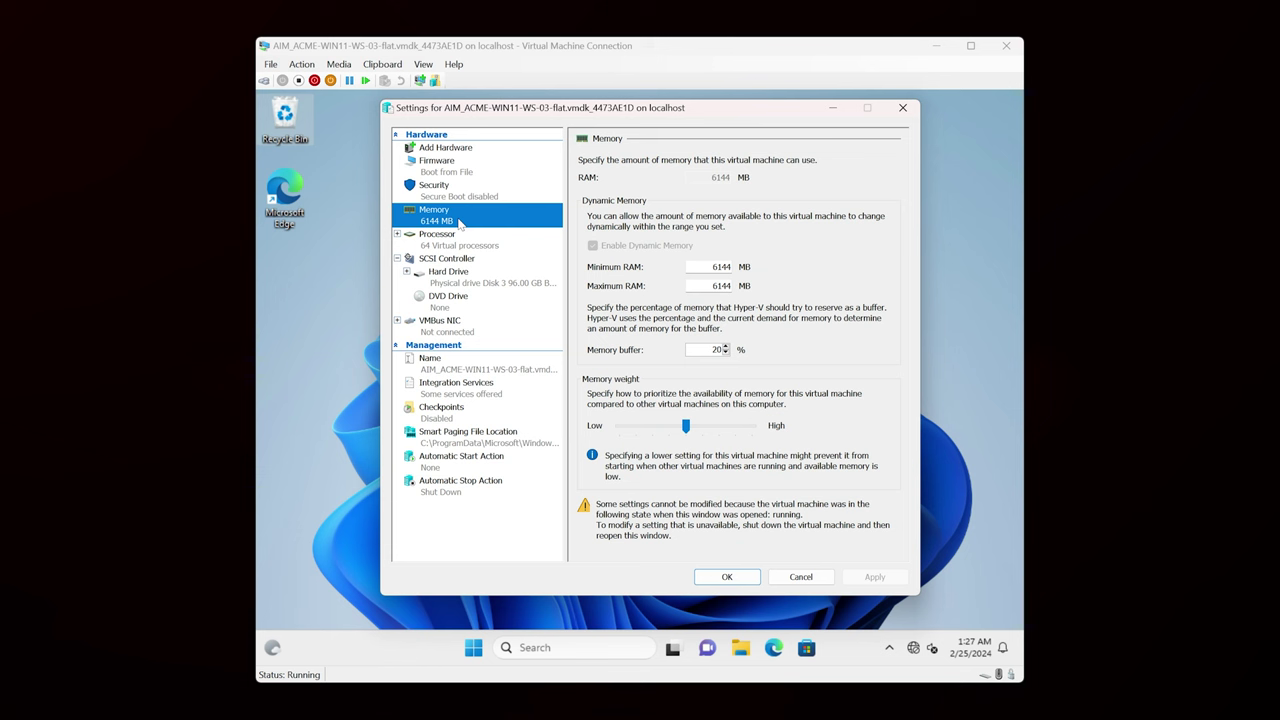
click(485, 277)
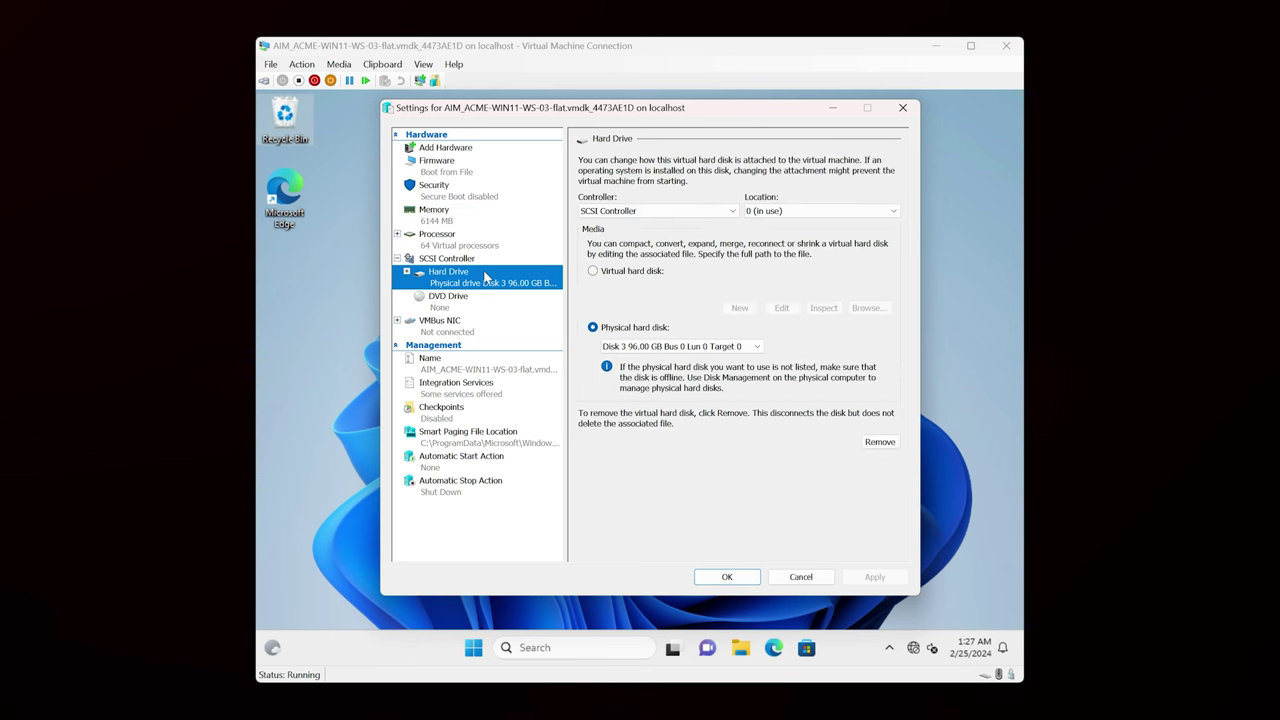
click(467, 418)
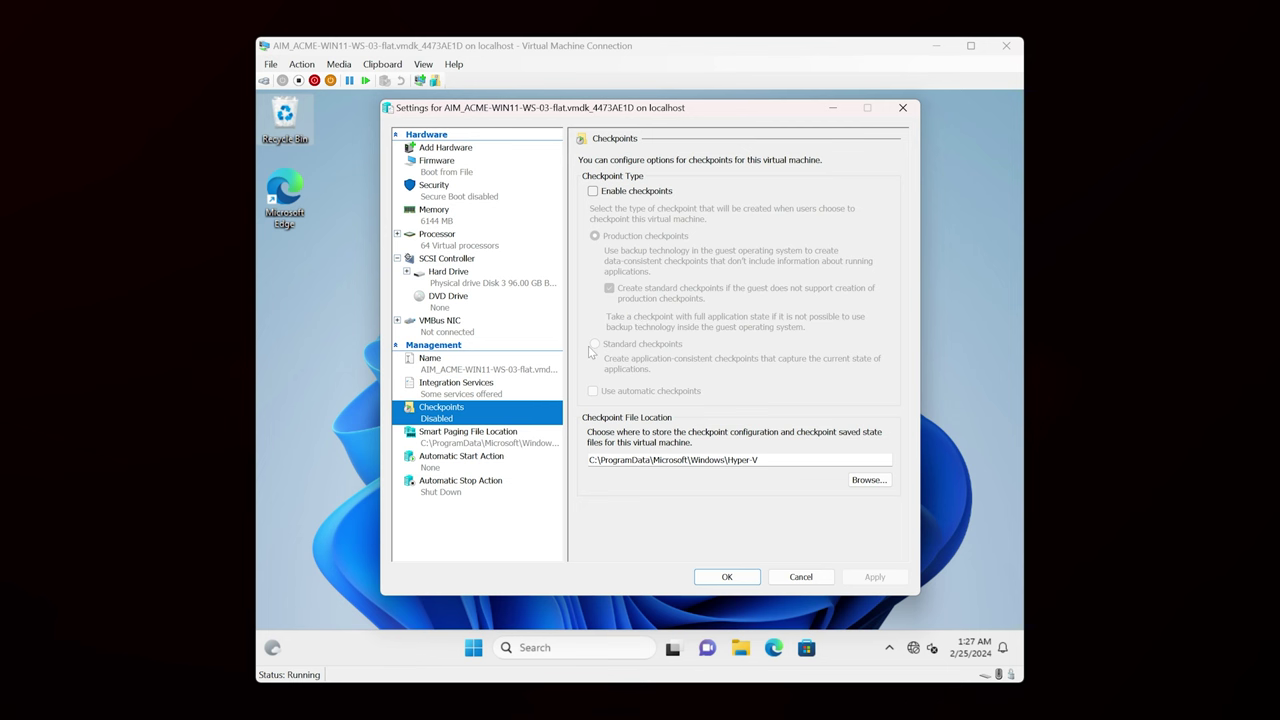
click(806, 574)
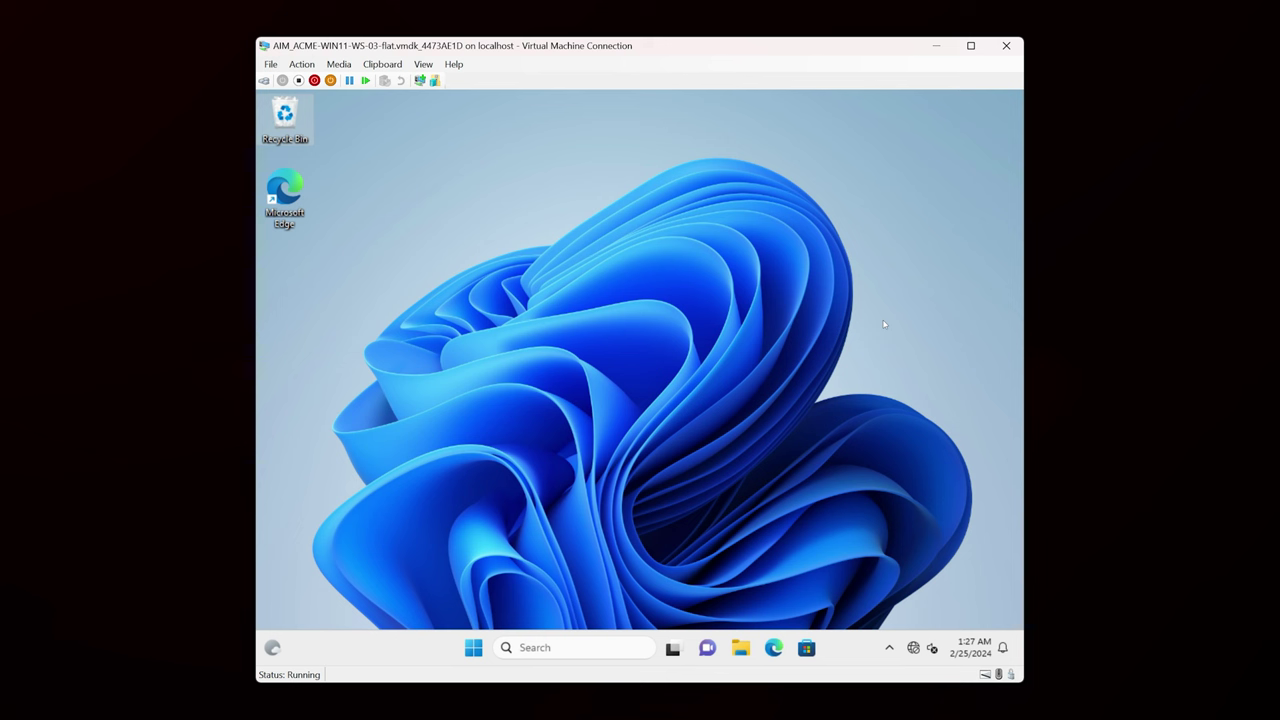
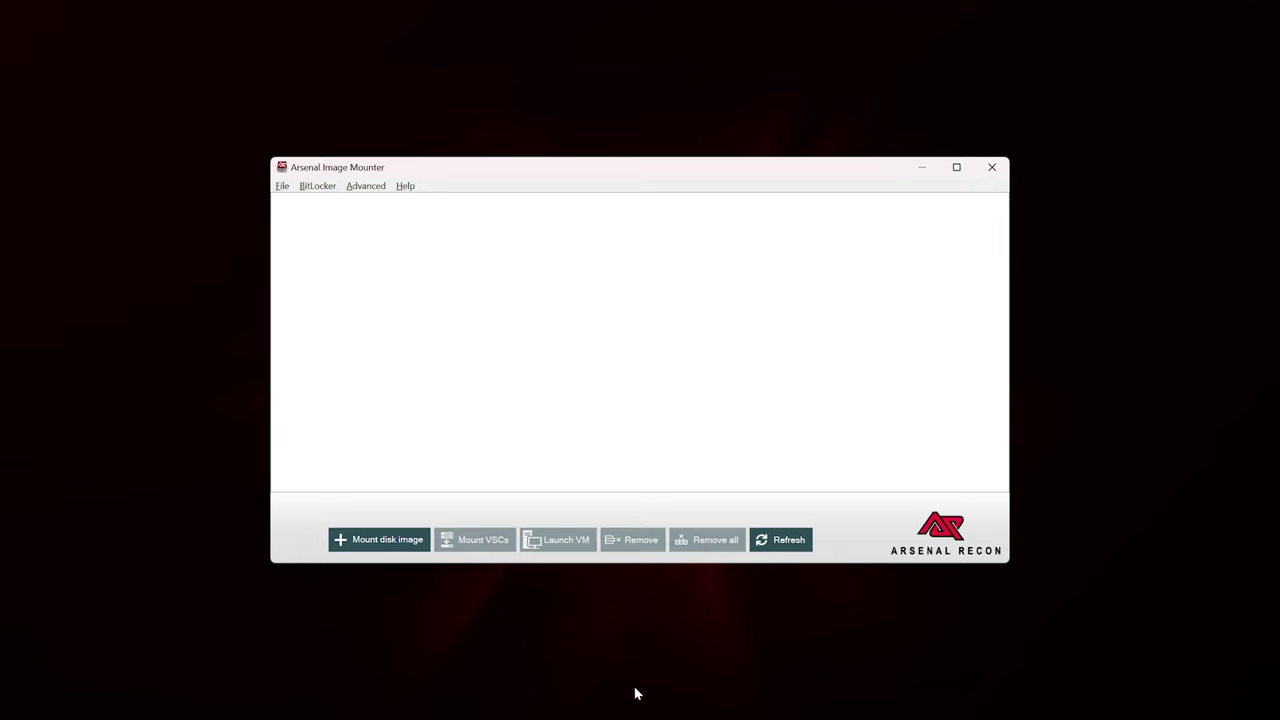
Step: Mount win10-test-vm.E01 from the Desktop as a read-only disk device
click(398, 541)
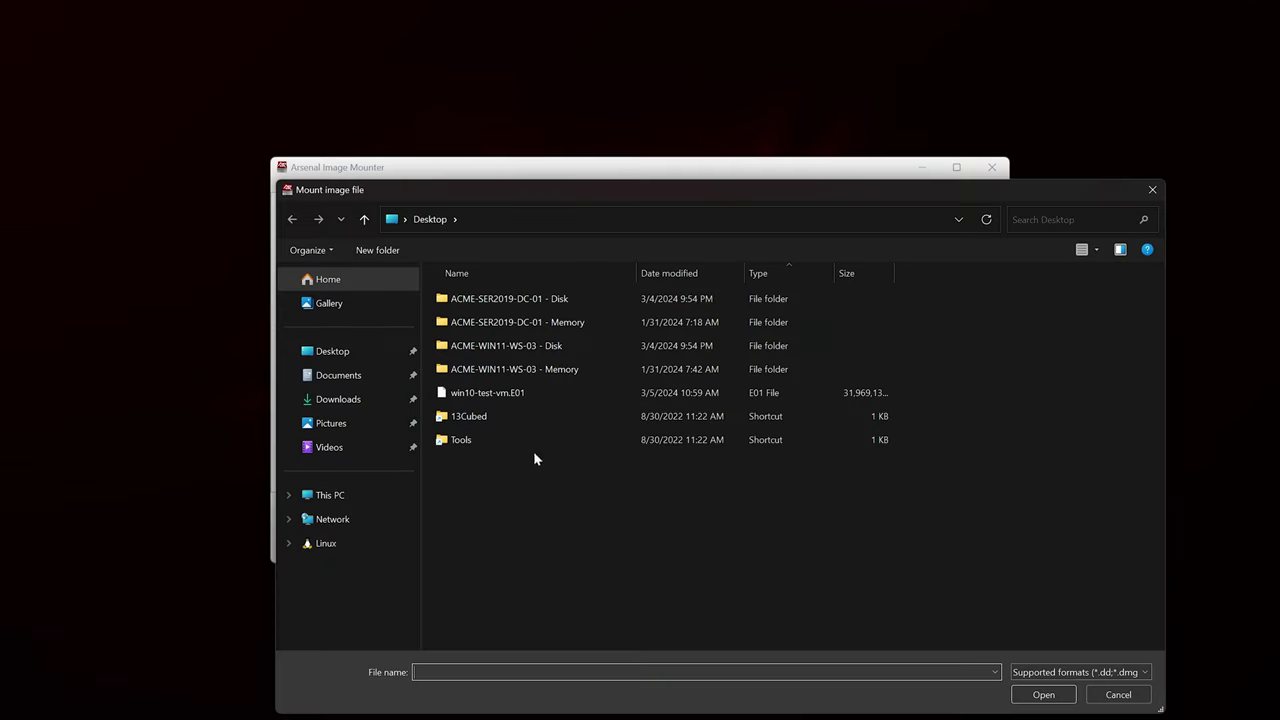
click(546, 398)
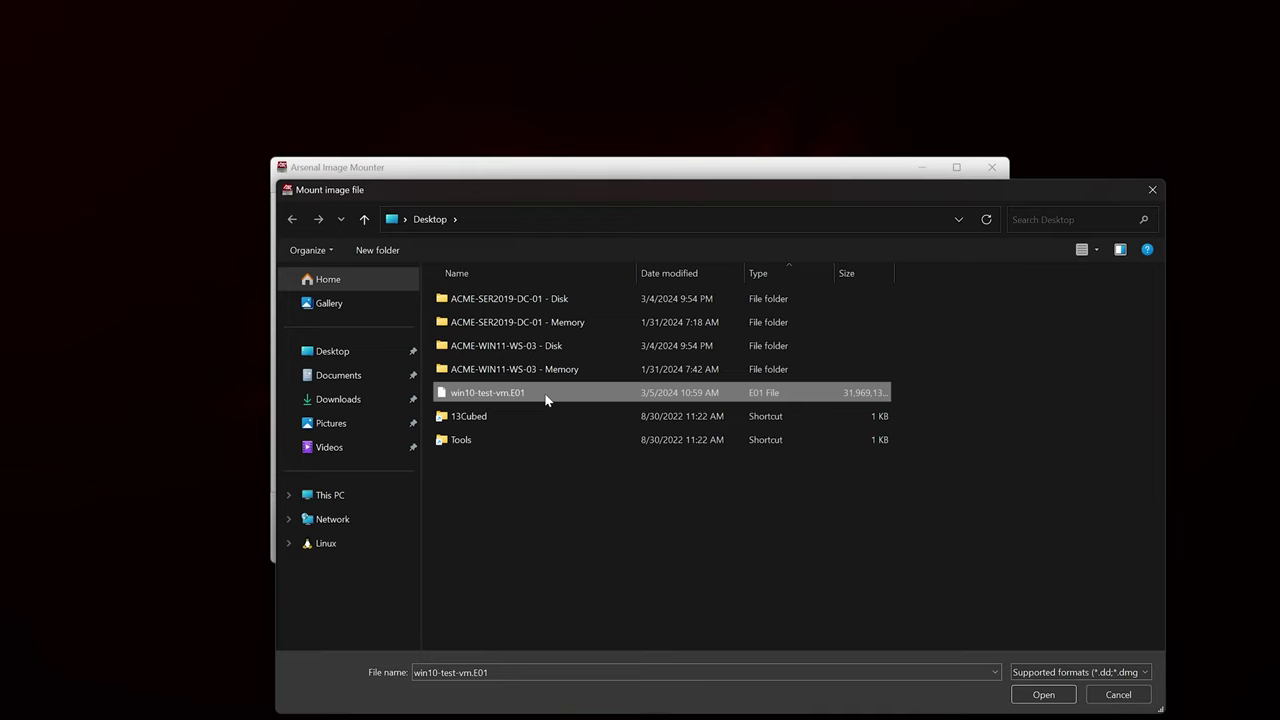
double_click(546, 398)
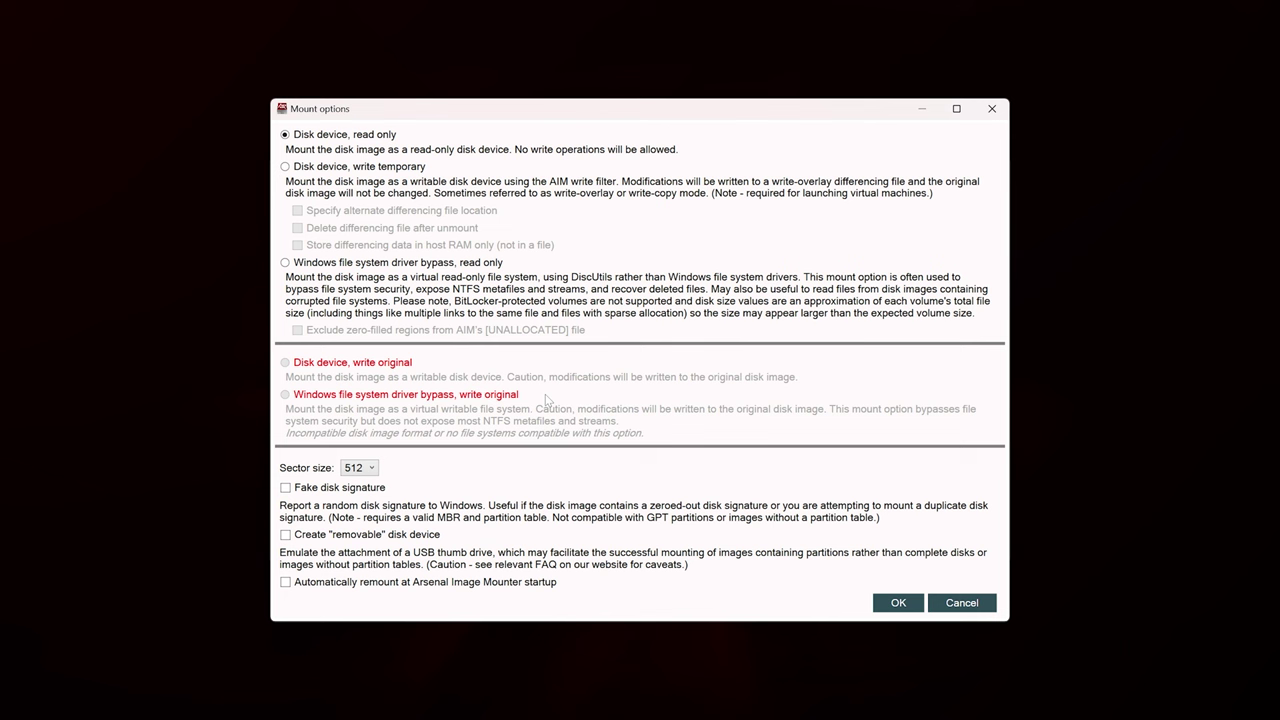
click(896, 602)
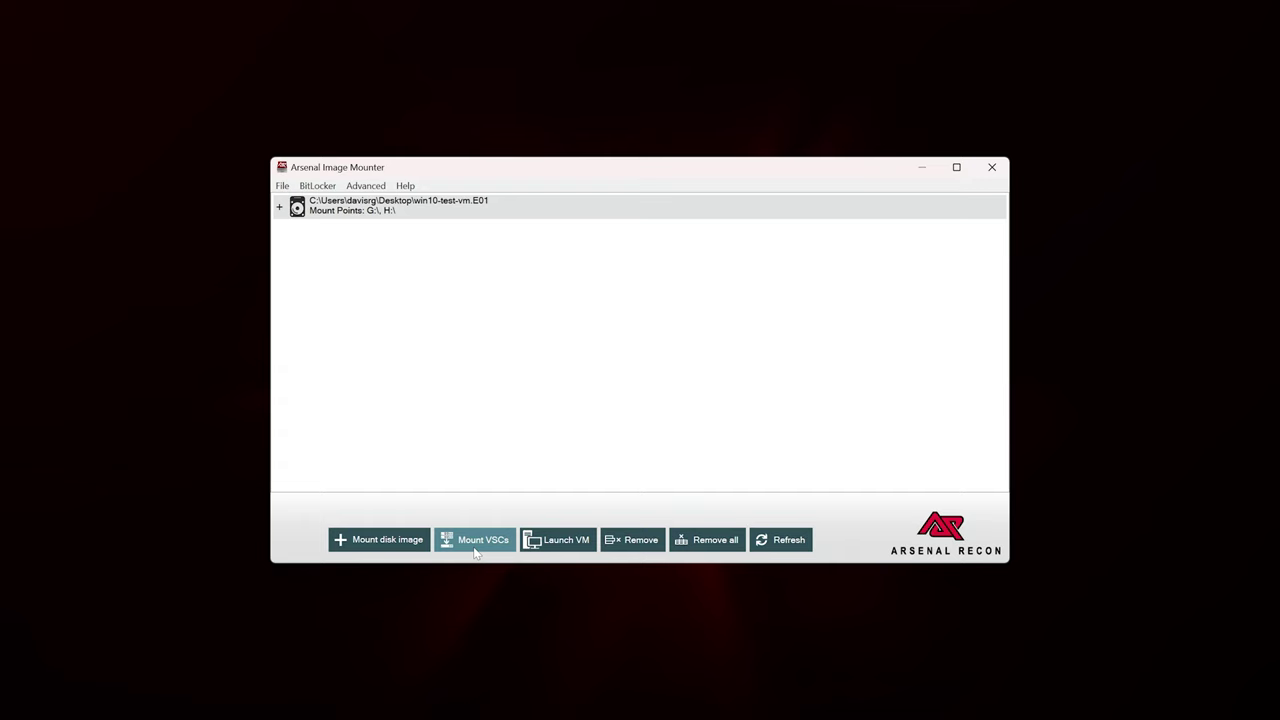
Step: Choose Arsenal write-temporary VSC mounting for all three shadow copy snapshots
click(475, 545)
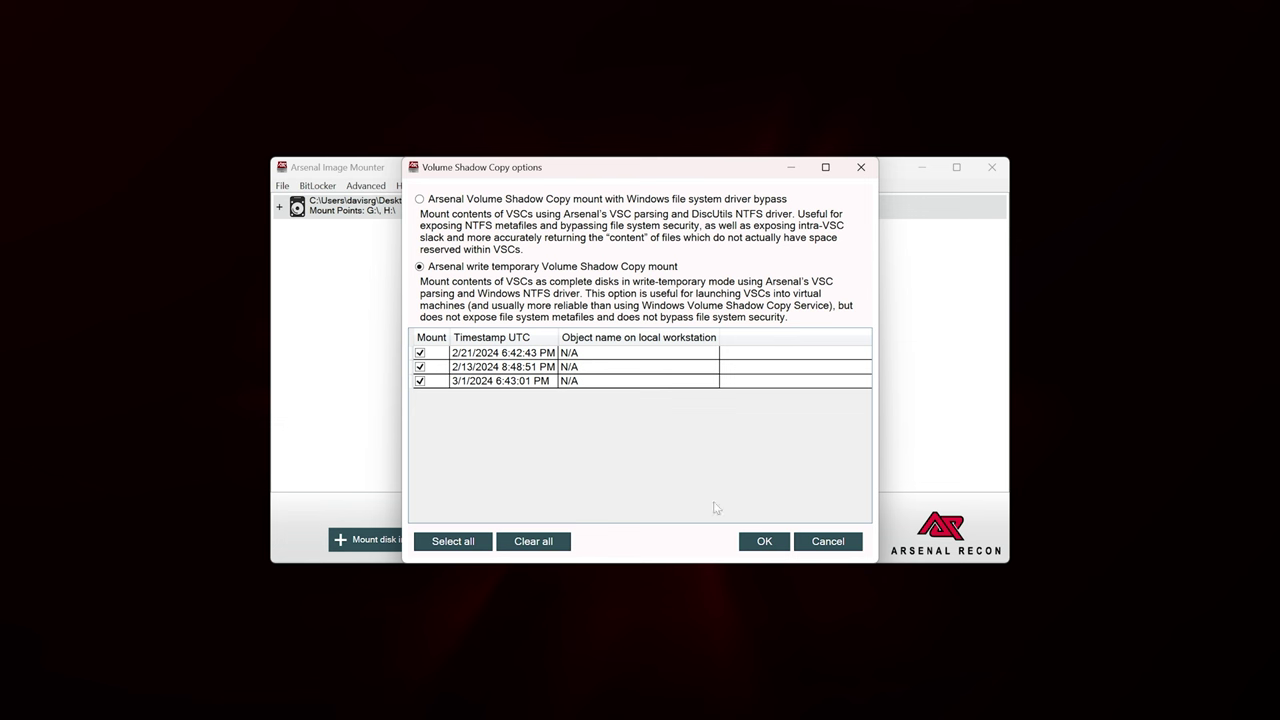
click(752, 540)
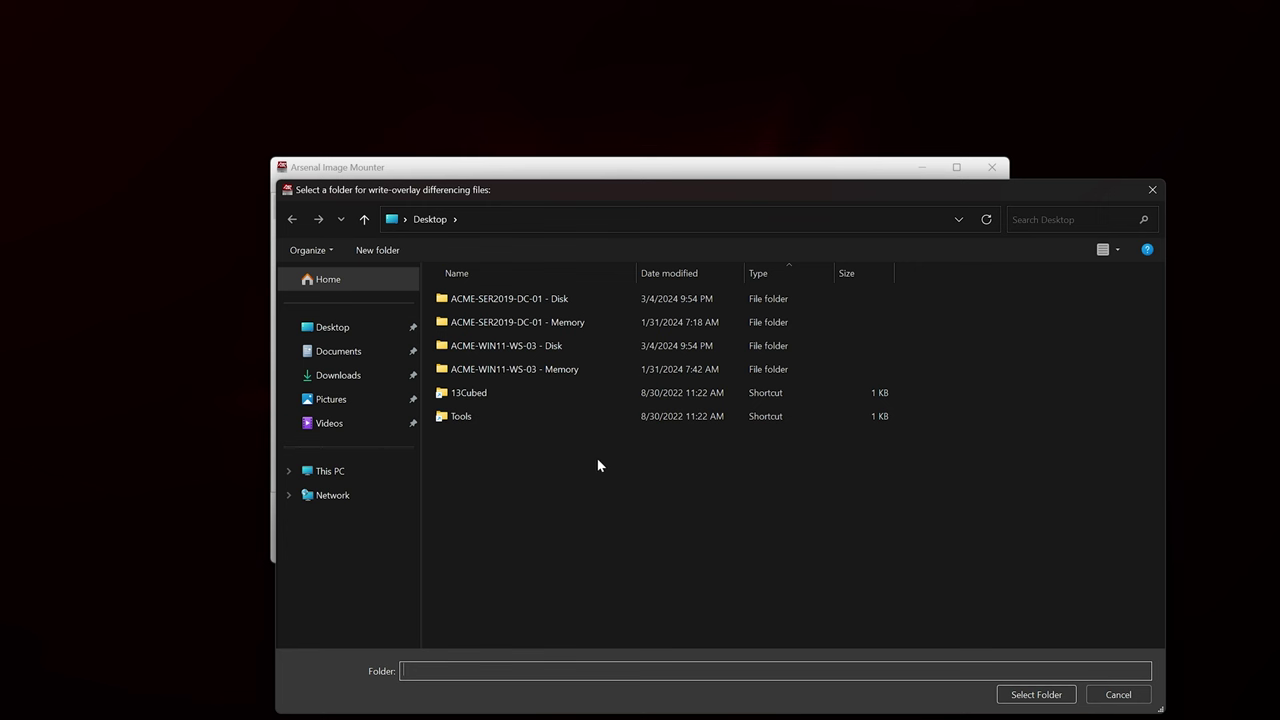
Step: Store differencing files on the Desktop and check the new I:\, J:\ and K:\ volumes
click(1032, 694)
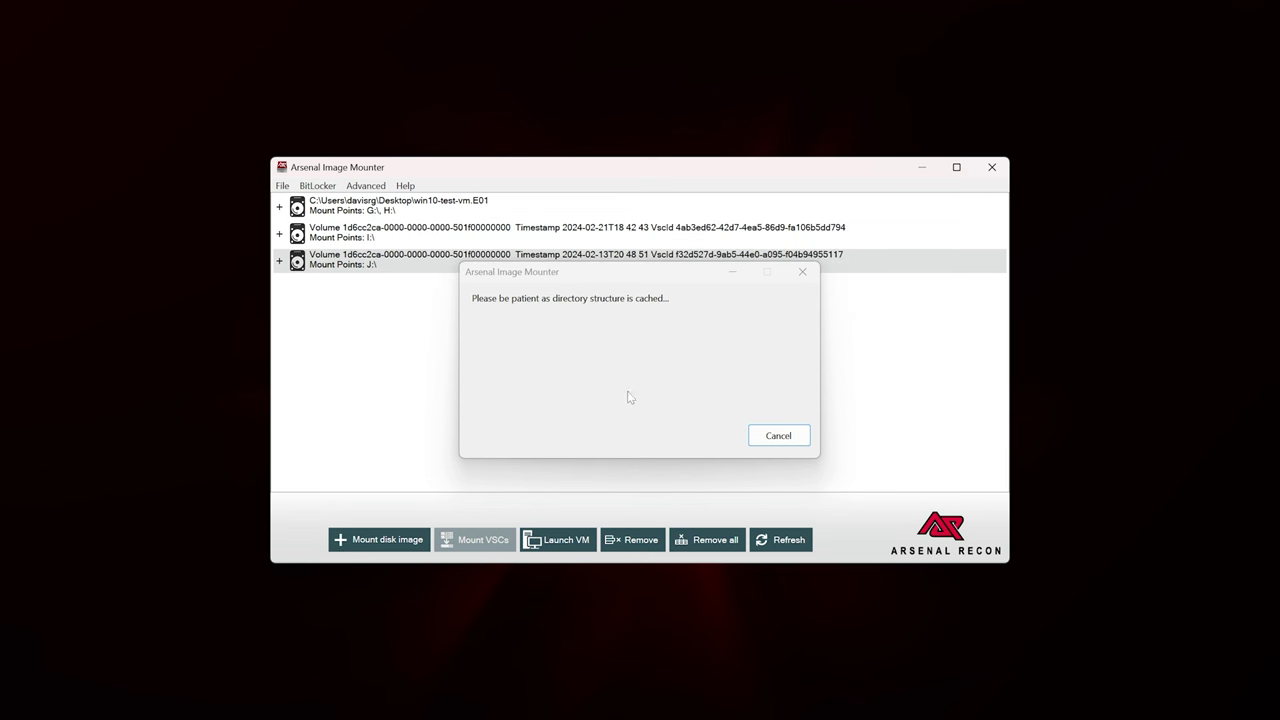
click(436, 239)
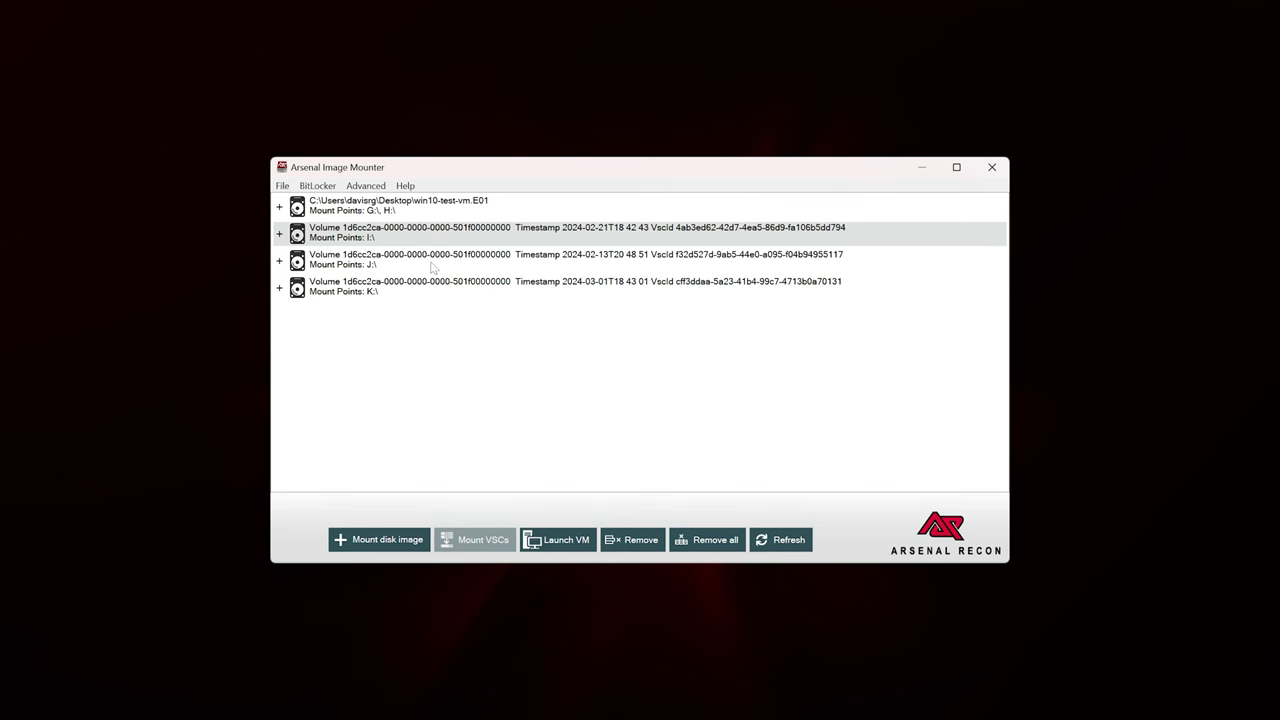
click(434, 268)
click(437, 286)
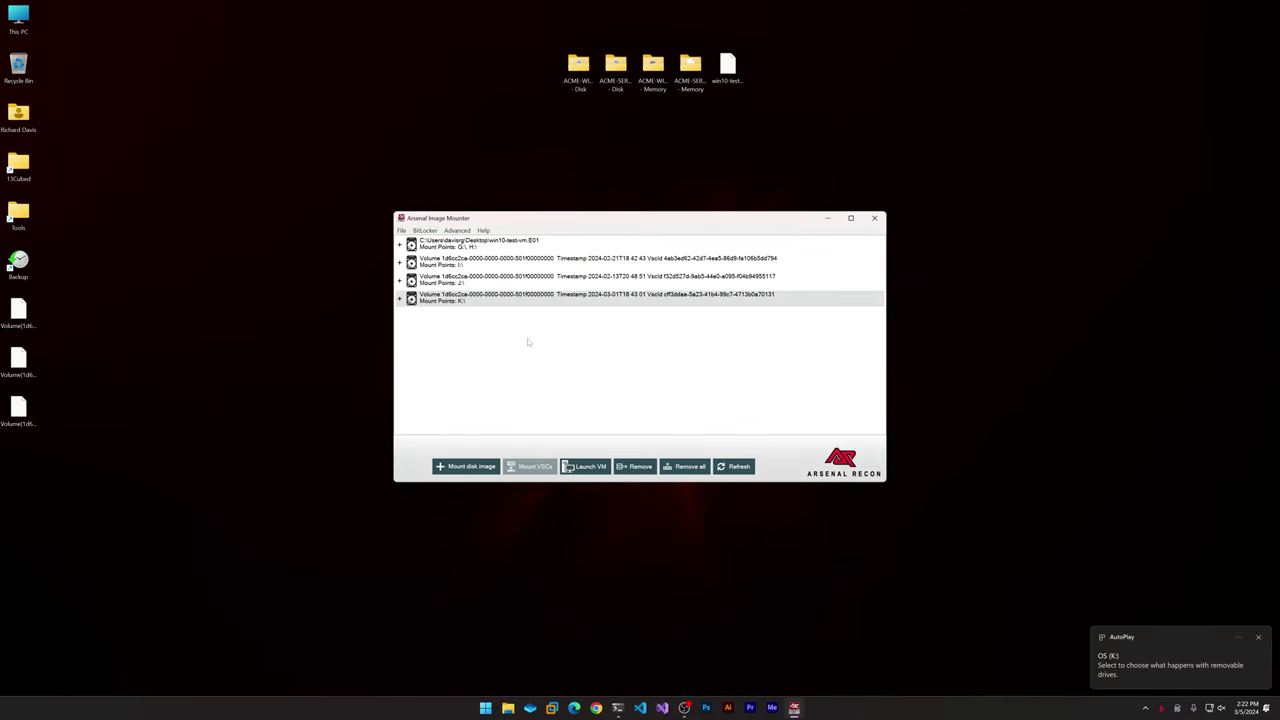
Step: In the admin Command Prompt, list the root of the I: drive
key(alt+Tab)
key(alt+Tab)
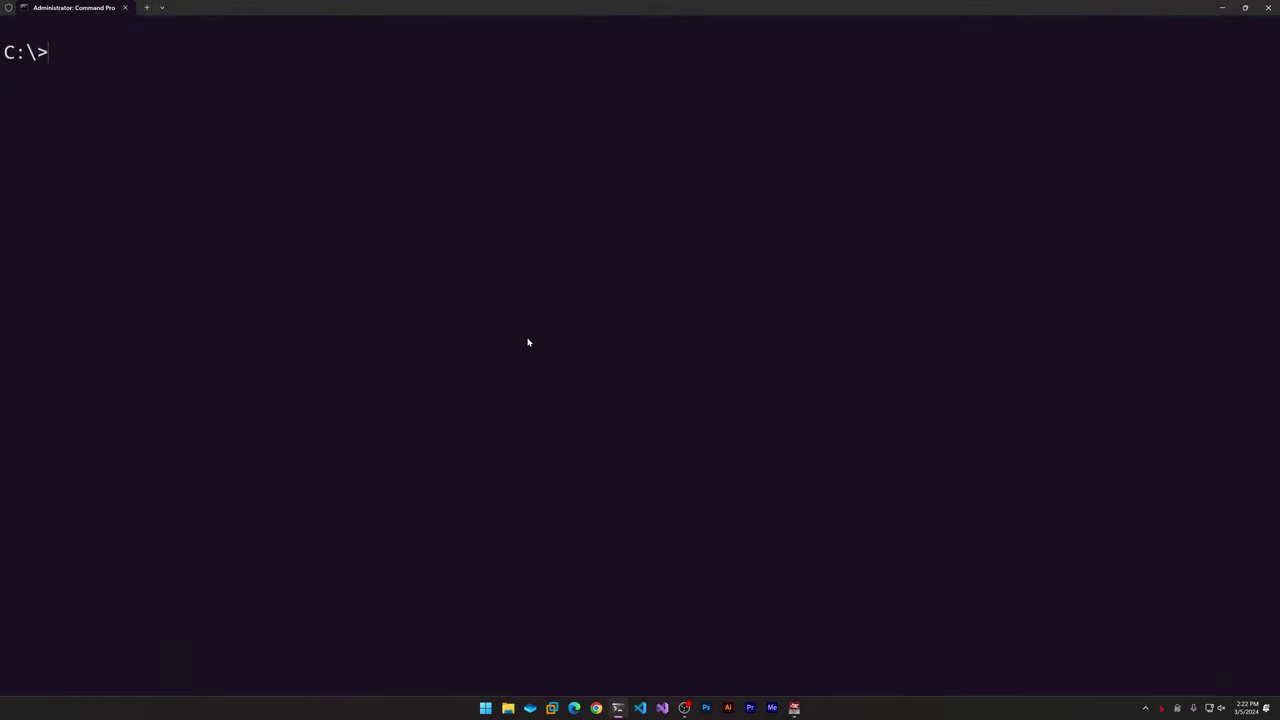
text(i:)
key(Return)
text(dir)
key(Return)
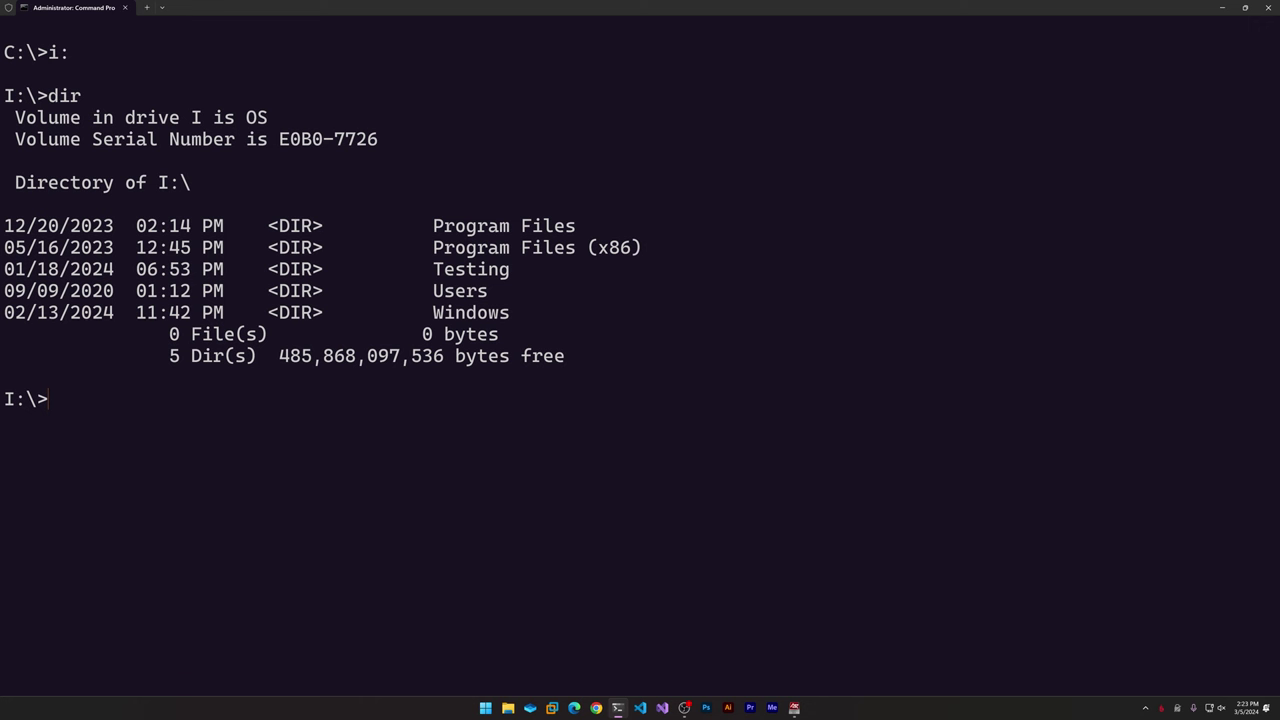
Step: List the roots of J: and K:, then return to Arsenal Image Mounter
text(j:)
key(Return)
text(dir)
key(Return)
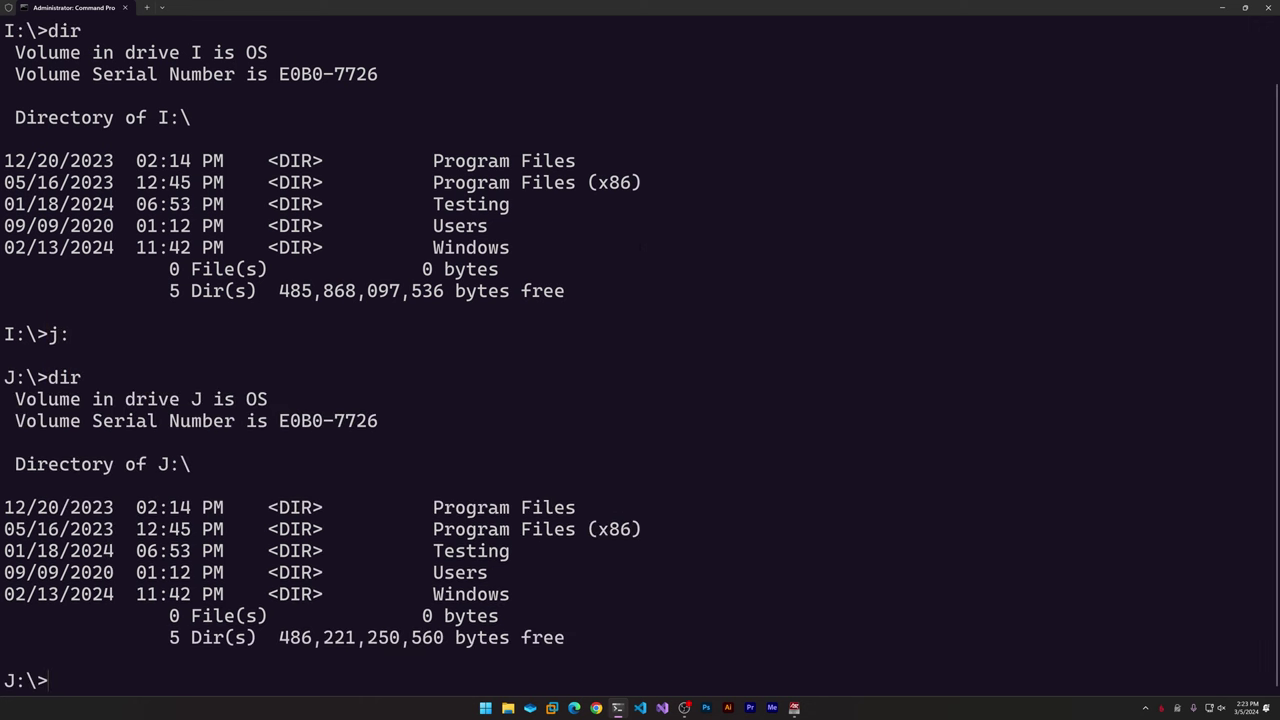
text(k:)
key(Return)
text(dir)
key(Return)
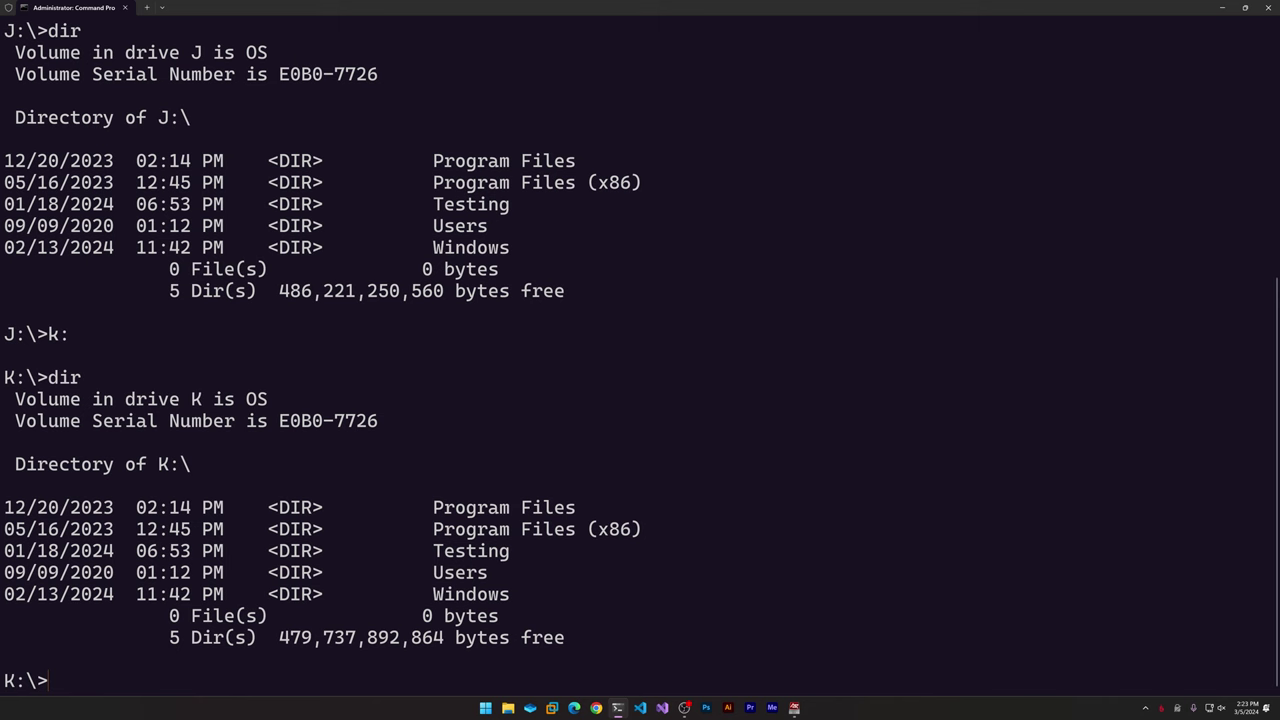
key(alt+Tab)
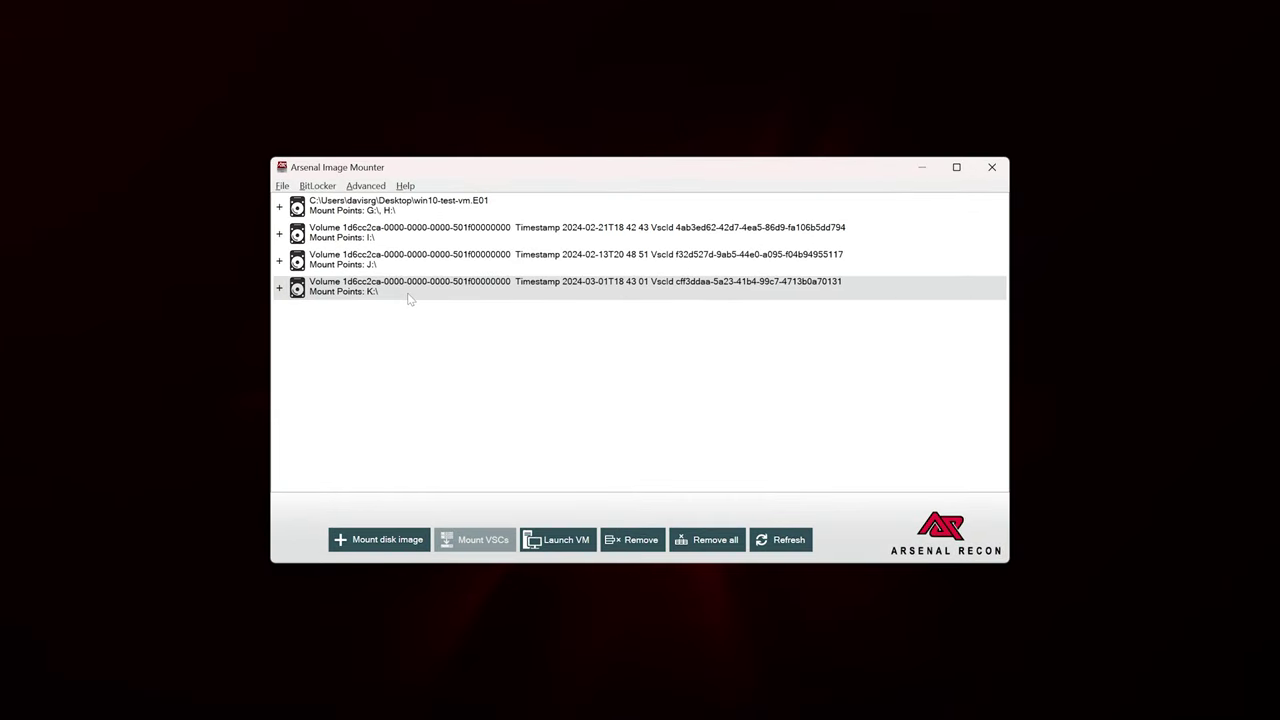
Step: Launch a VM from the K:\ shadow copy with default settings, letting its disk go offline
click(558, 545)
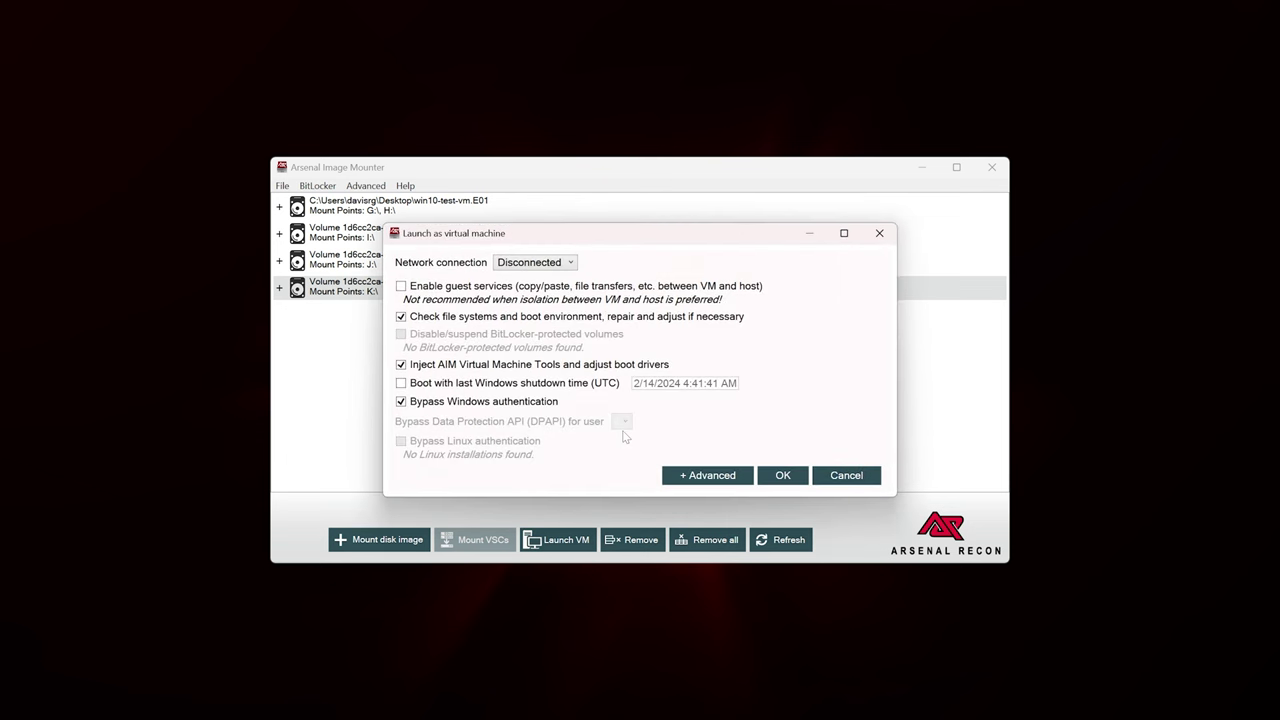
click(783, 475)
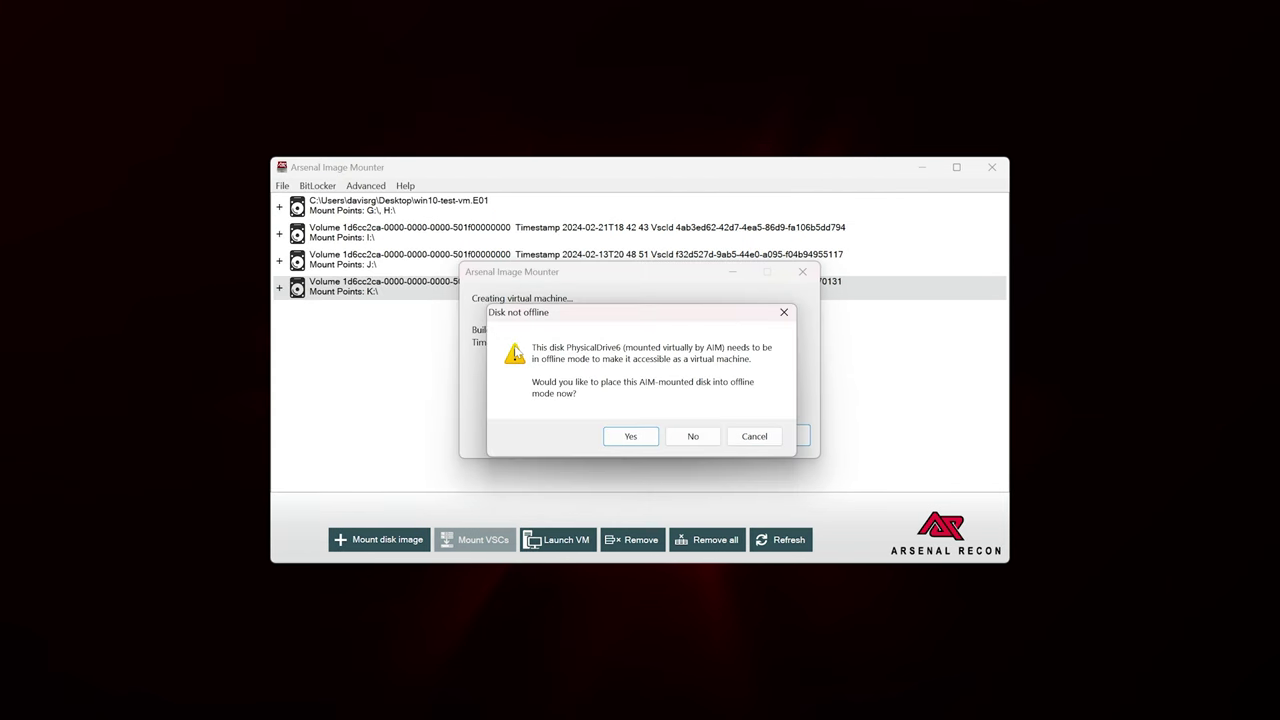
click(630, 436)
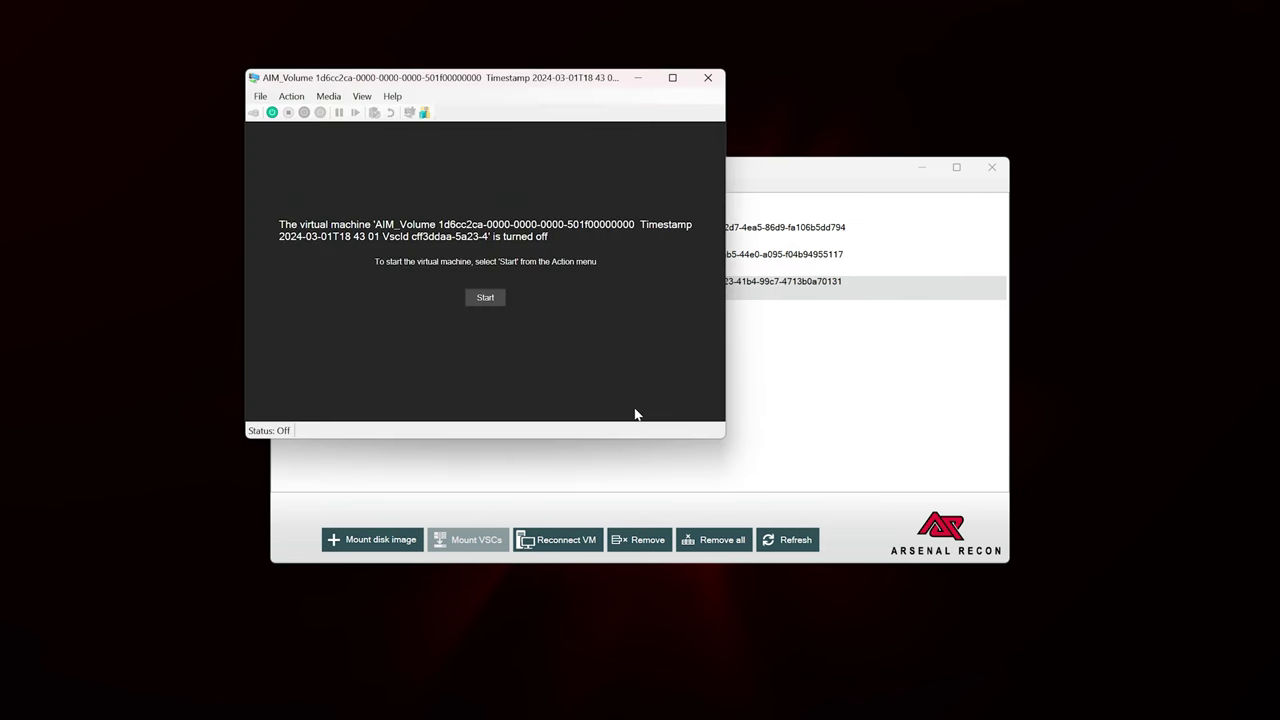
Step: Boot the shadow-copy VM to its Windows sign-in screen, then close the VM window
click(485, 297)
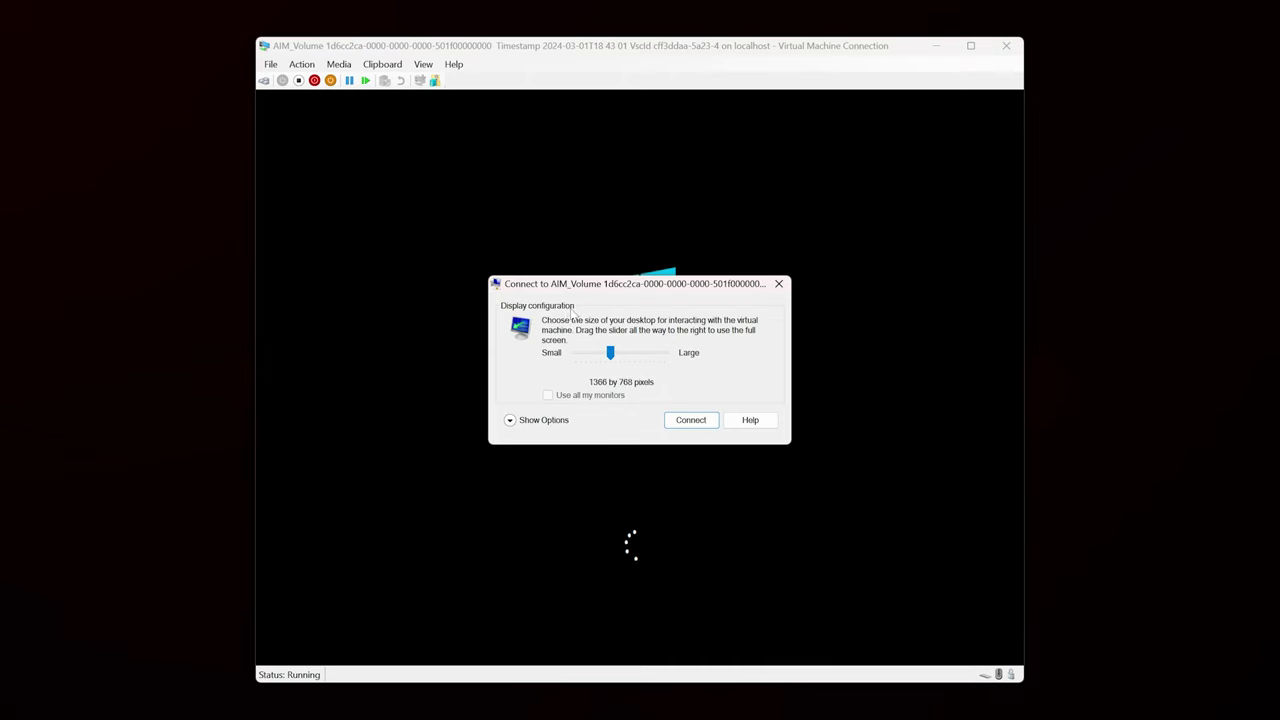
click(779, 287)
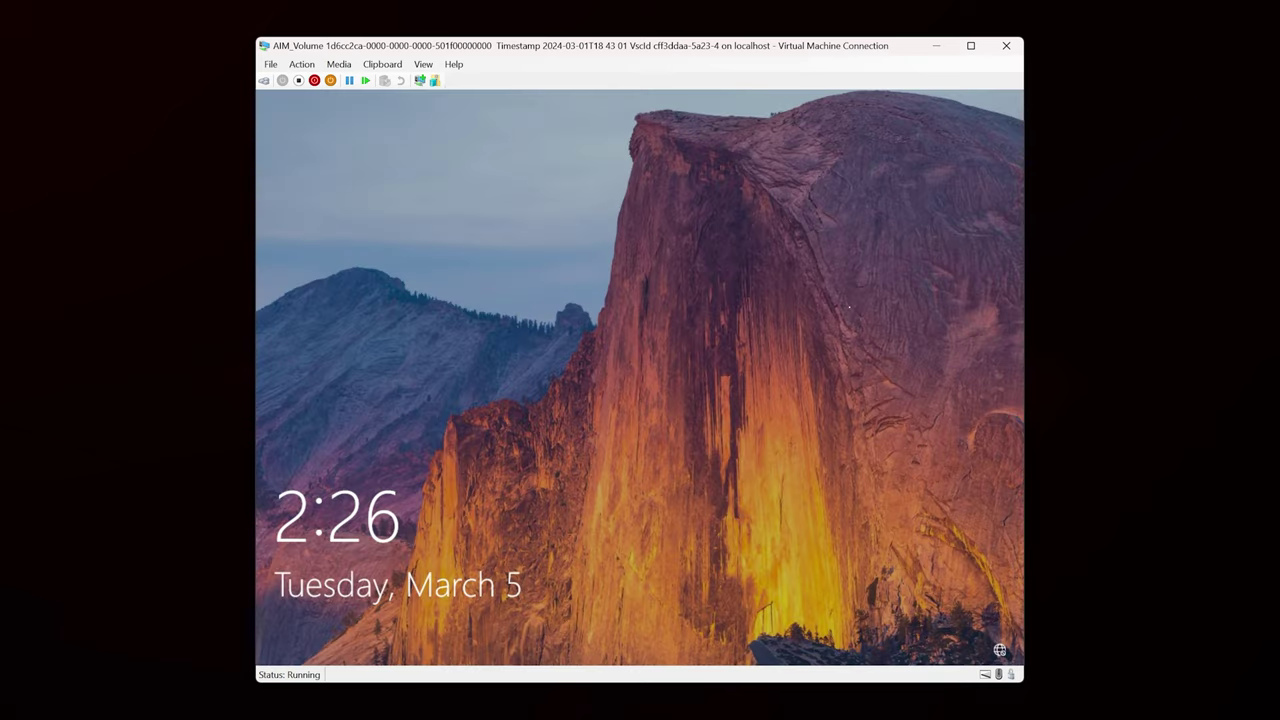
click(781, 320)
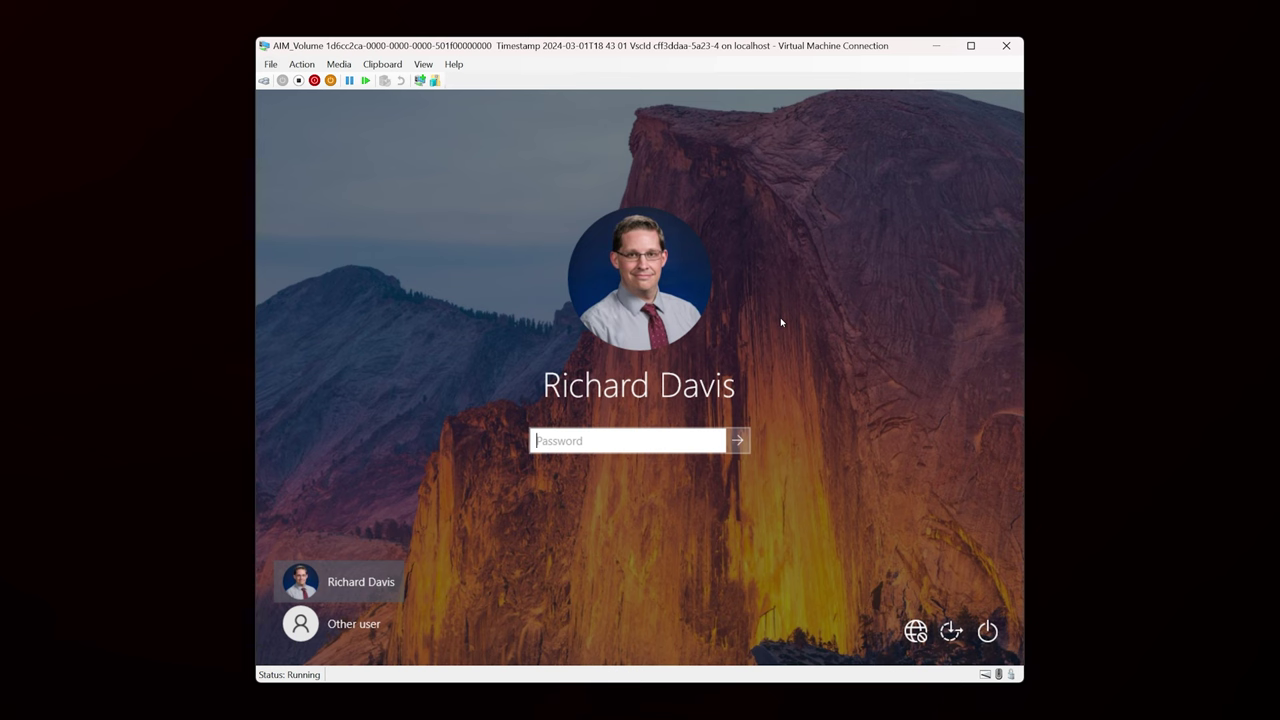
click(1005, 48)
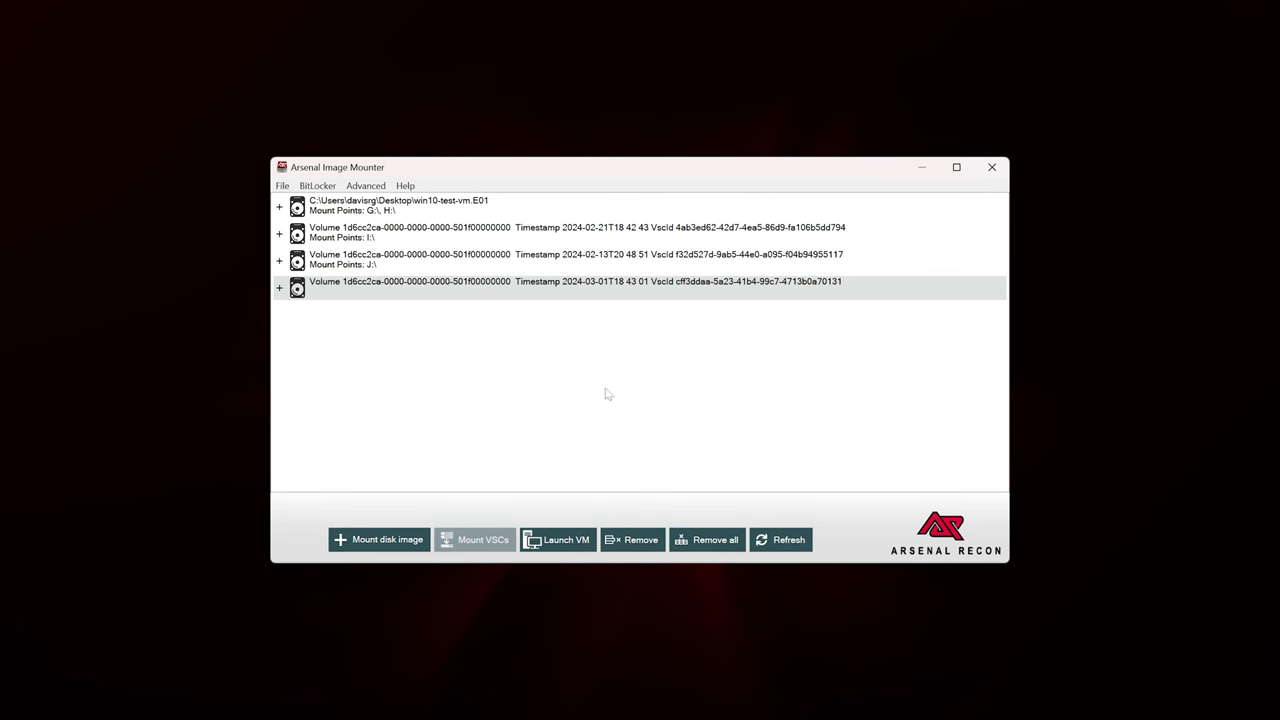
Step: Clear all mounts and remount win10-test-vm.E01 read-only at G:\ and H:\
click(706, 539)
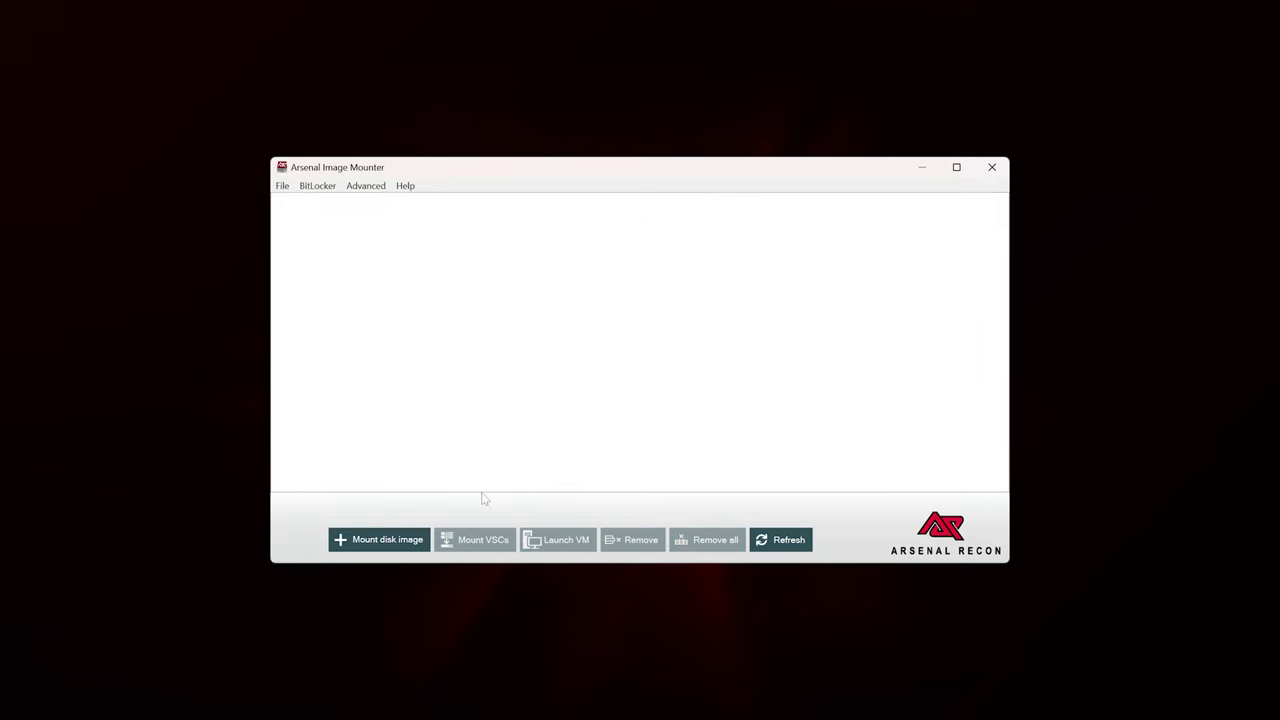
click(386, 539)
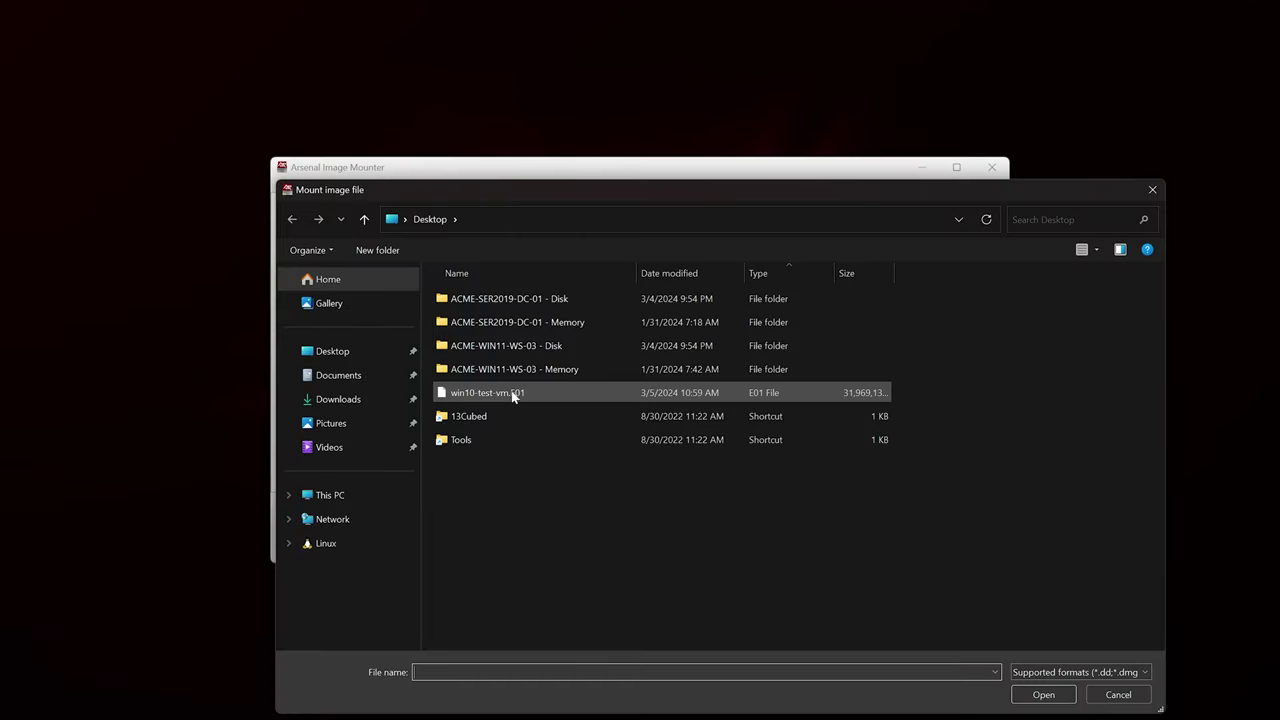
double_click(508, 393)
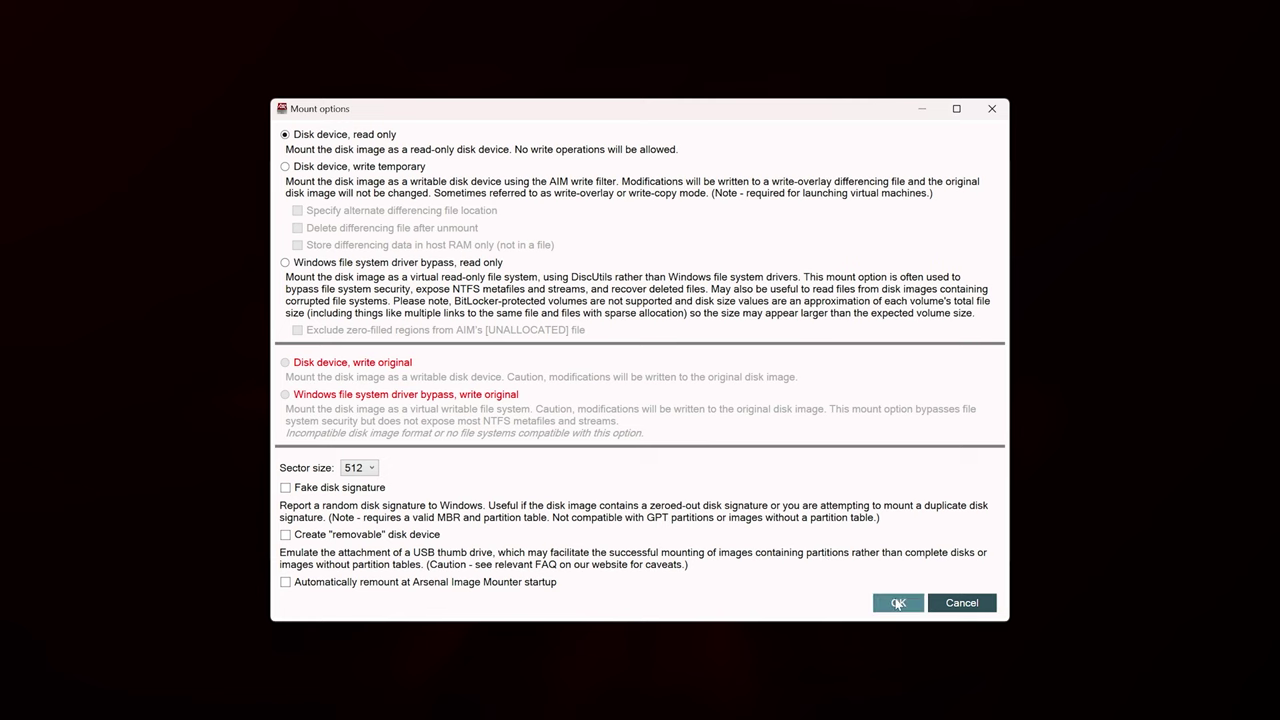
click(898, 602)
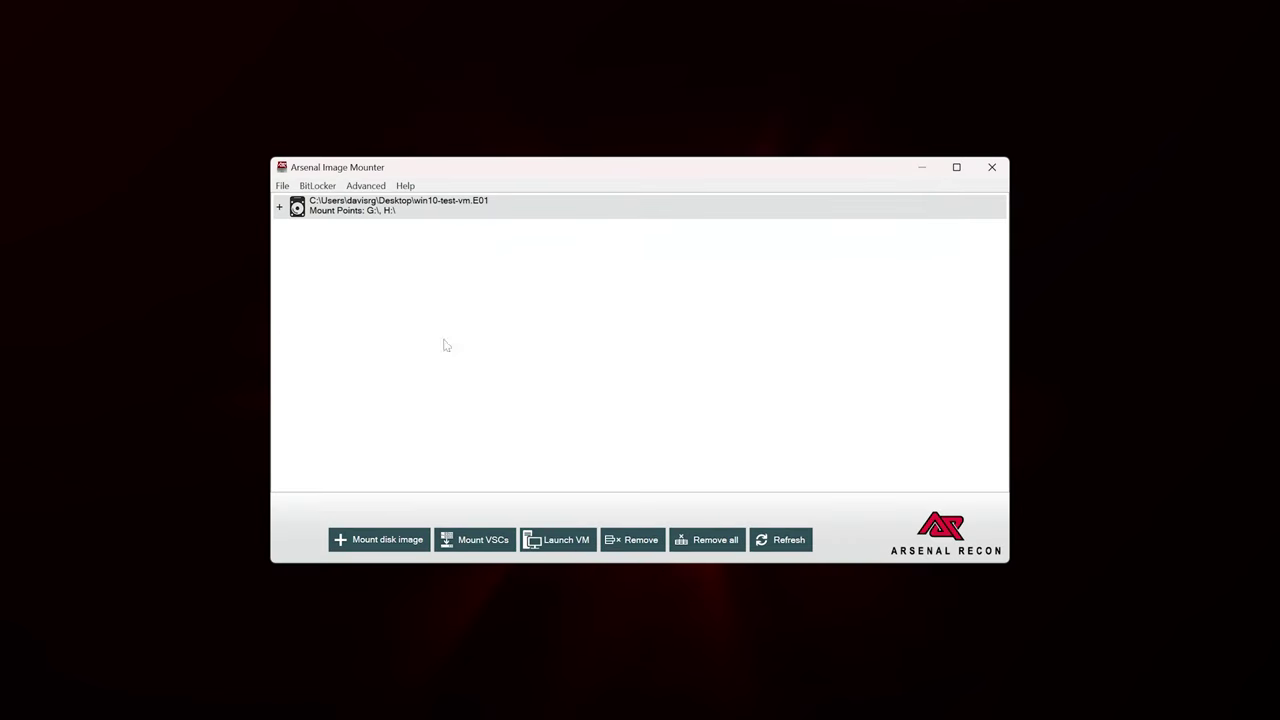
click(483, 540)
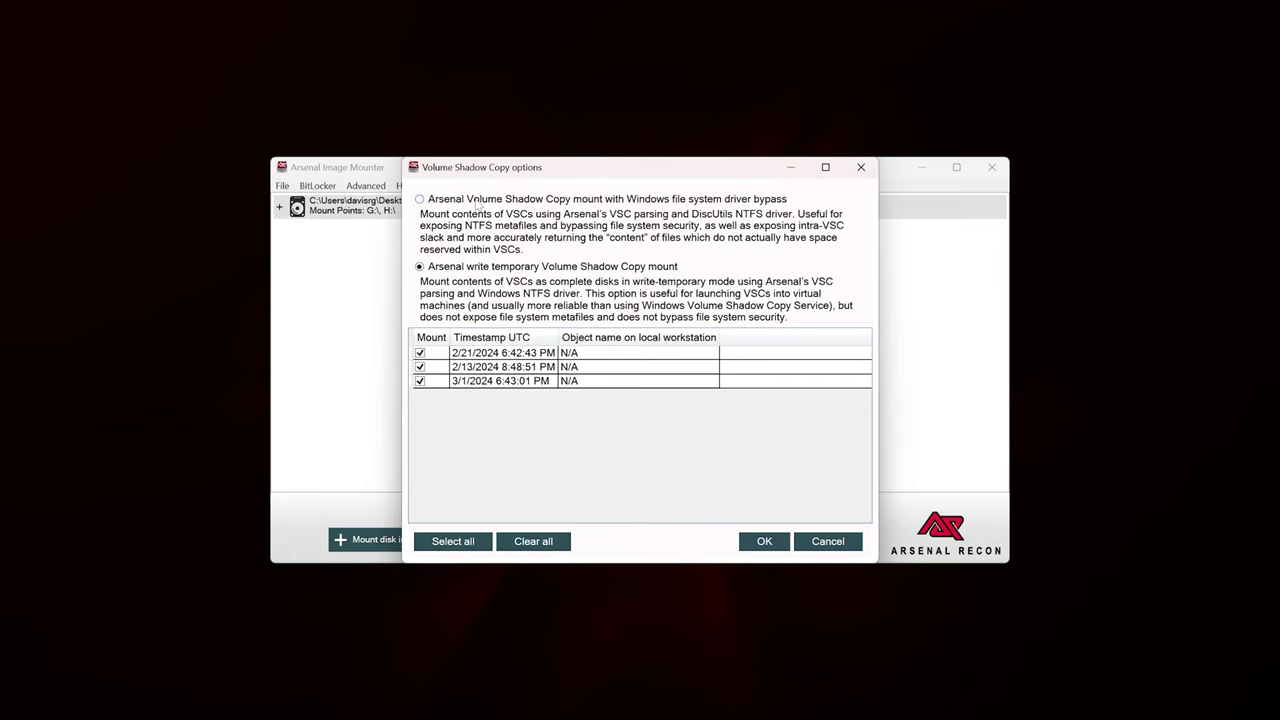
Step: Mount the three shadow copies with file system driver bypass into a new Desktop folder named test
click(481, 200)
click(764, 541)
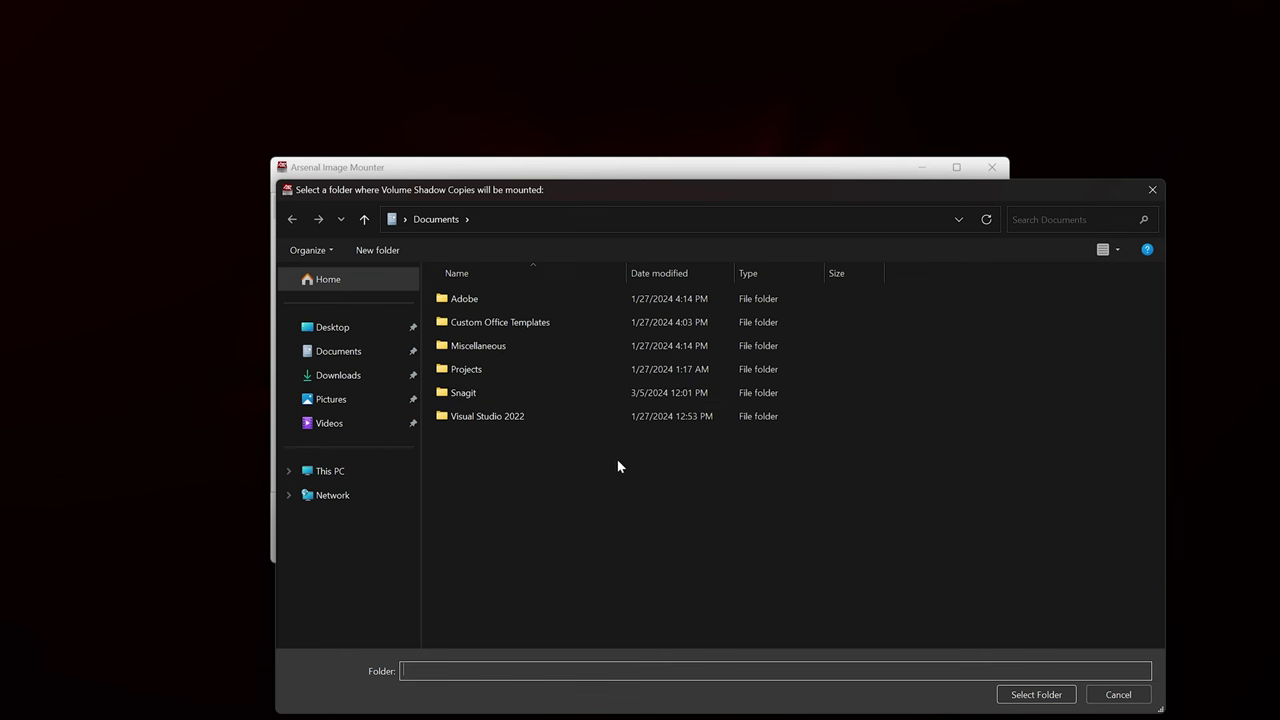
click(345, 331)
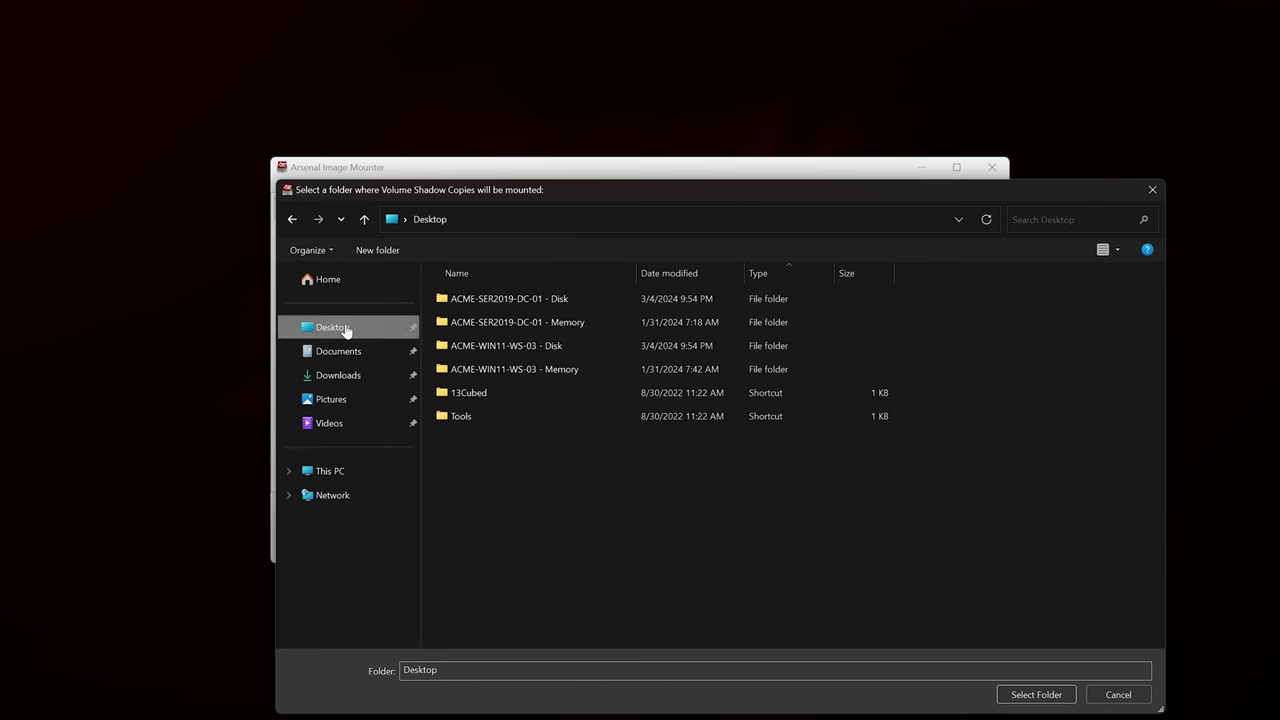
right_click(494, 462)
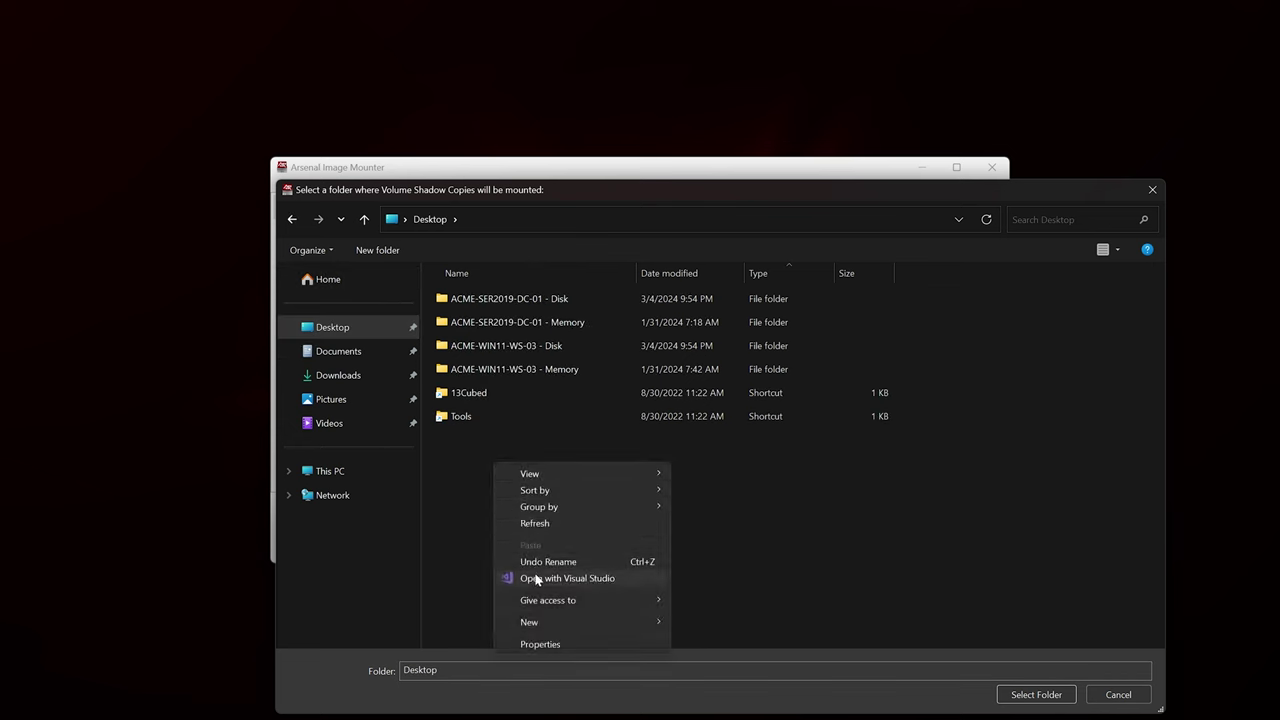
mouse_move(551, 619)
click(689, 623)
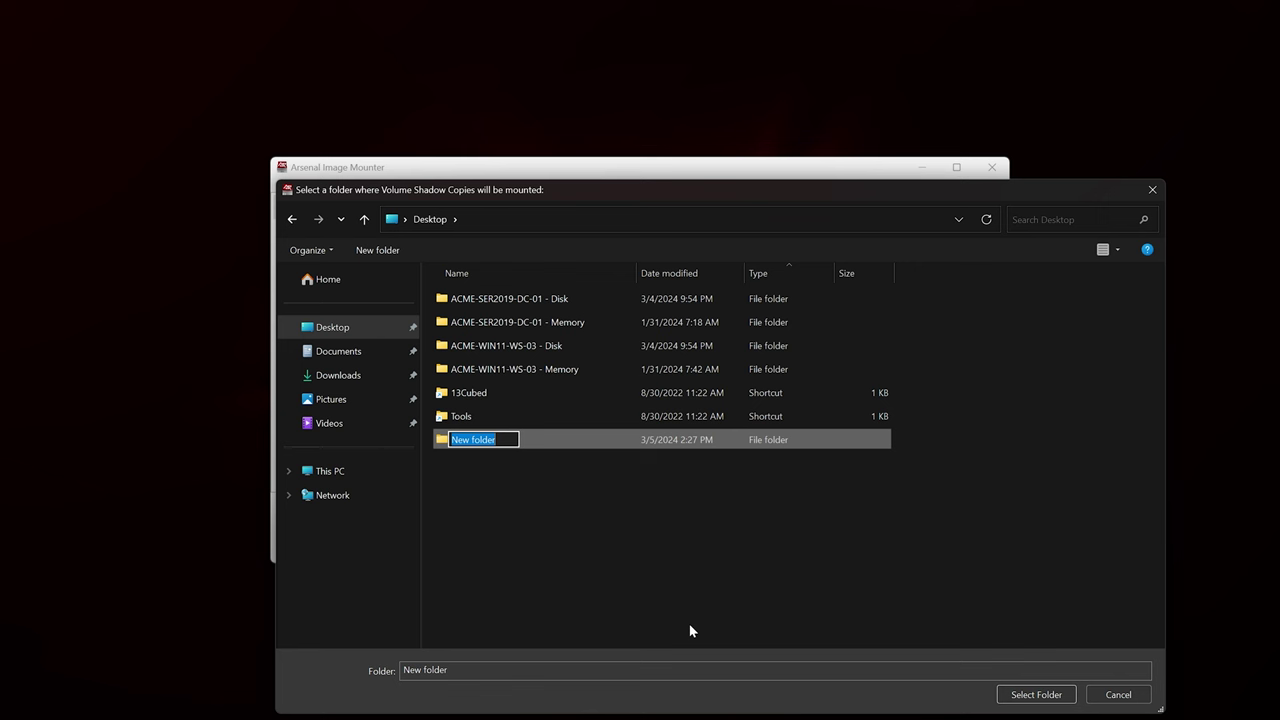
text(test)
key(Return)
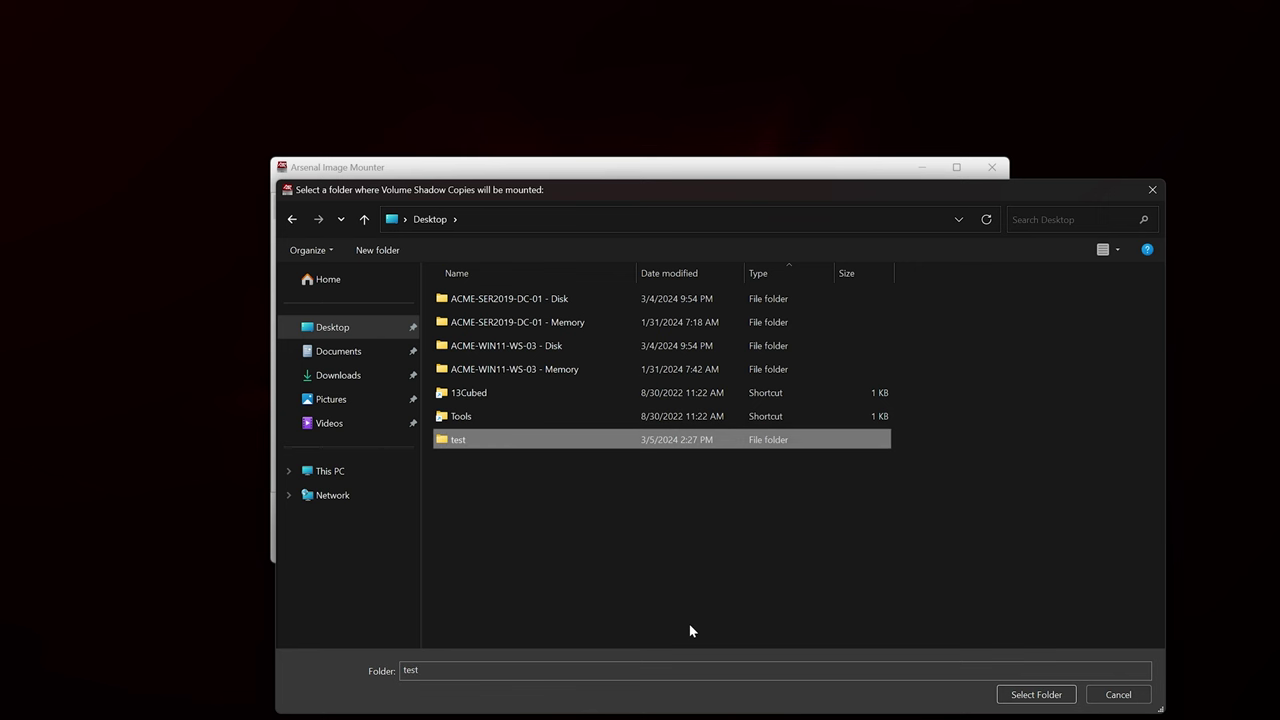
click(1028, 694)
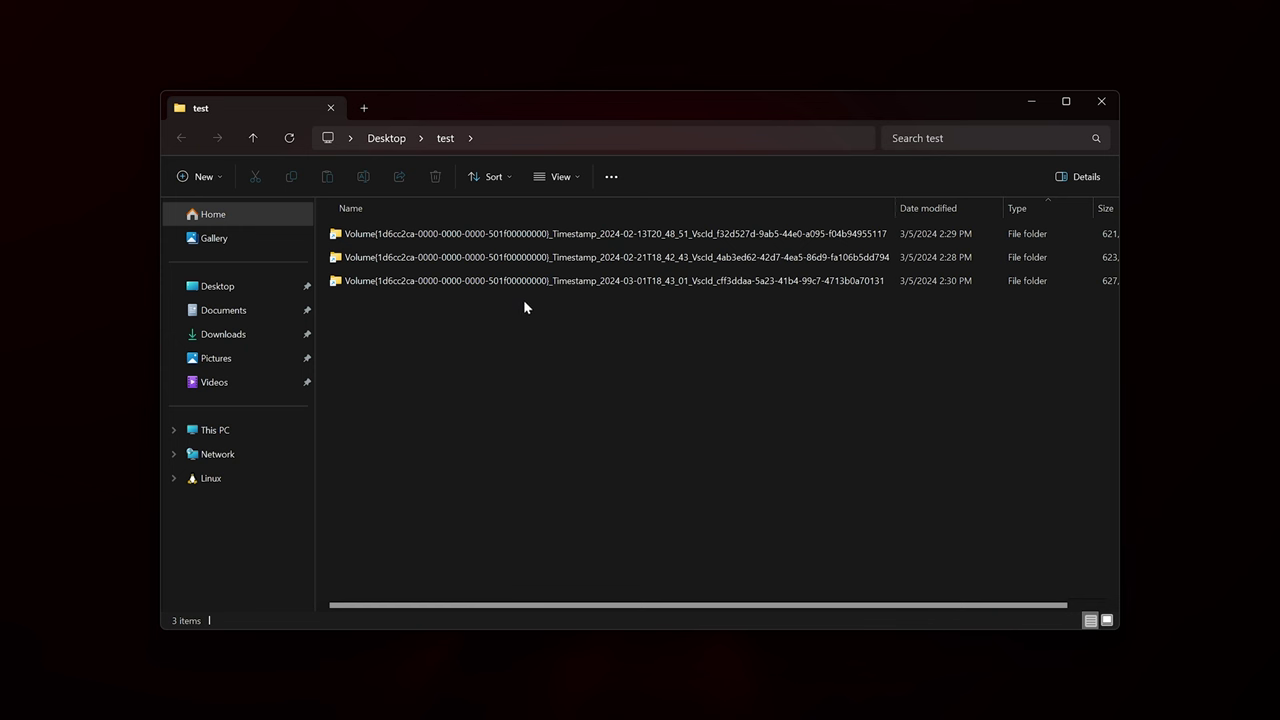
Step: Browse the first and second shadow copy folders inside test
double_click(500, 240)
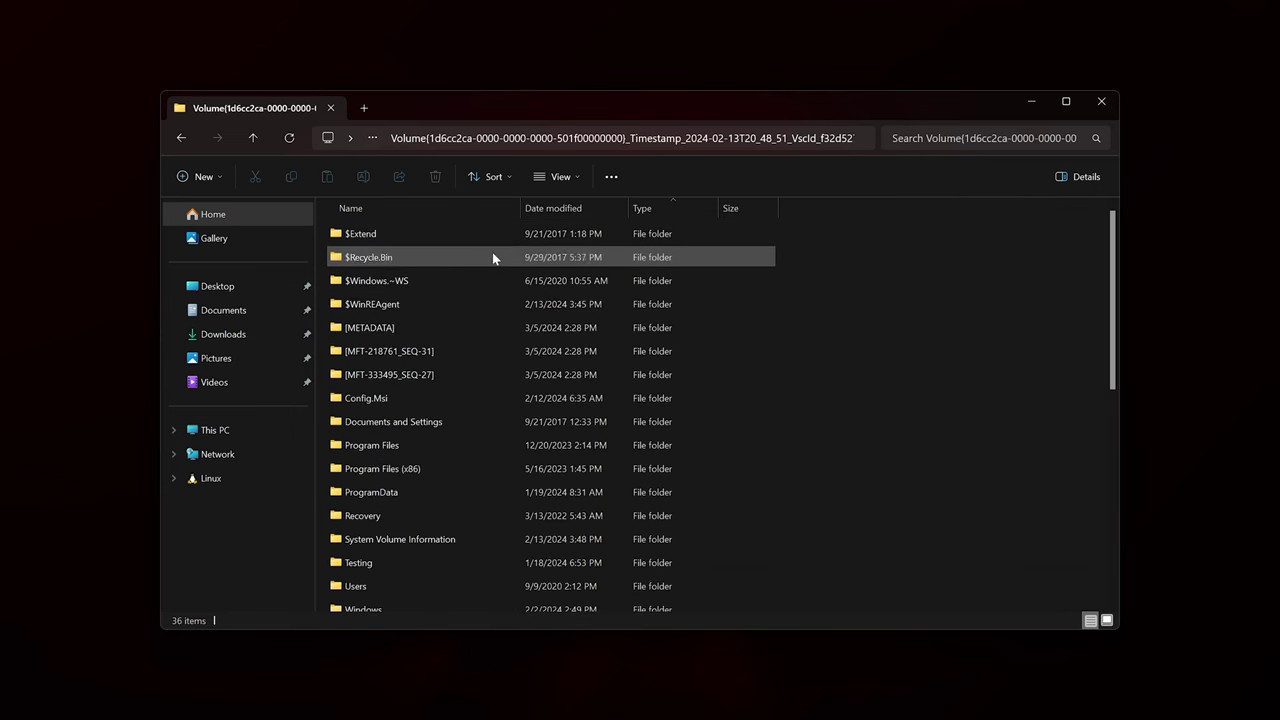
scroll(486, 525, down, 5)
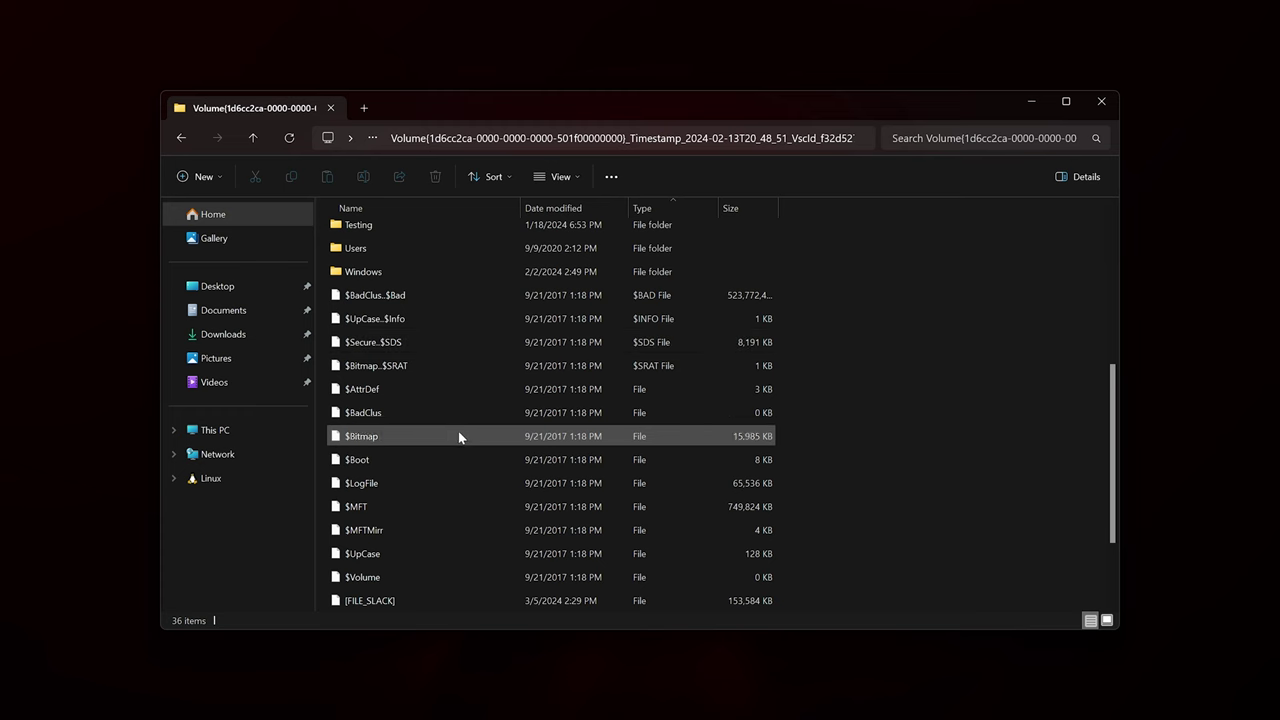
key(alt+Left)
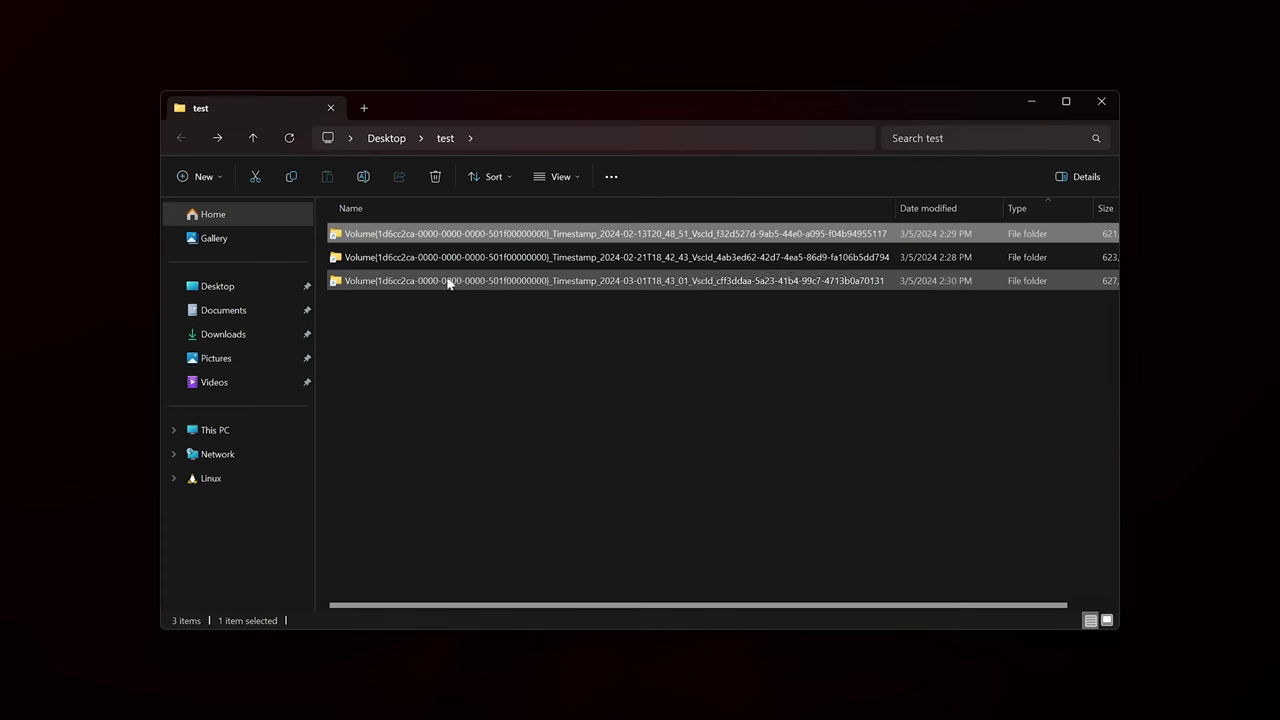
click(457, 259)
double_click(457, 259)
scroll(554, 430, down, 20)
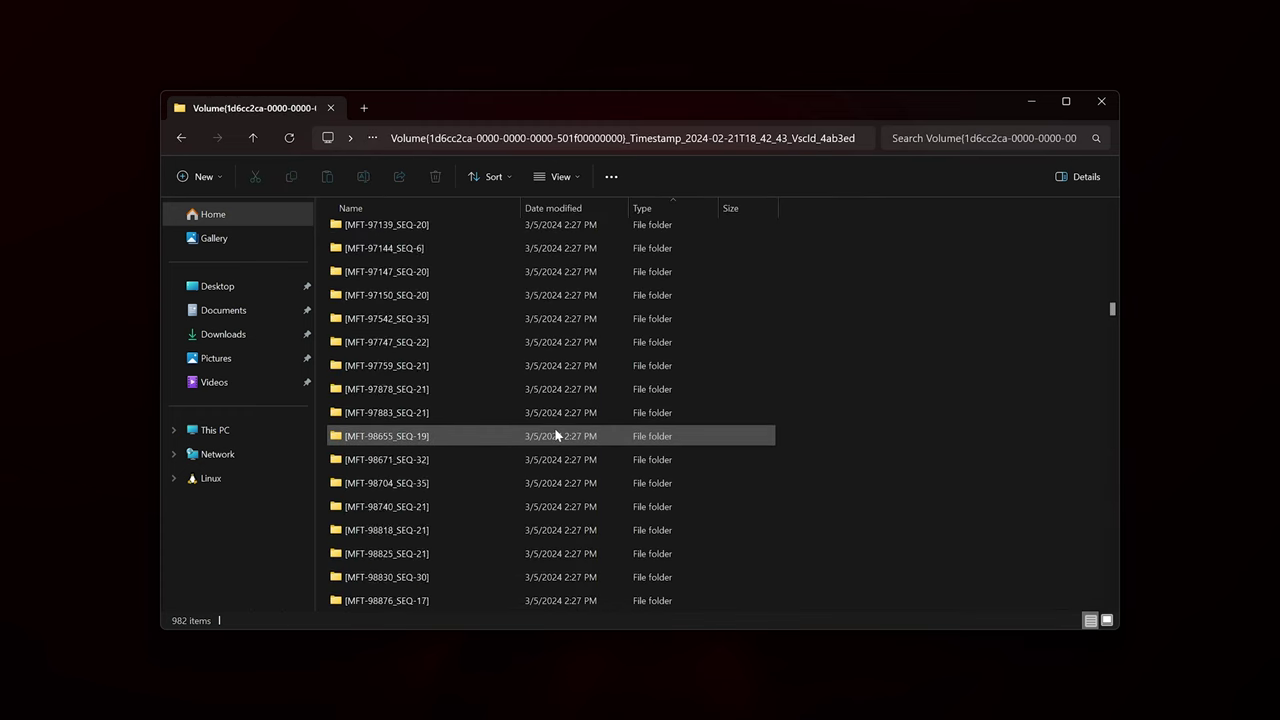
scroll(556, 436, down, 20)
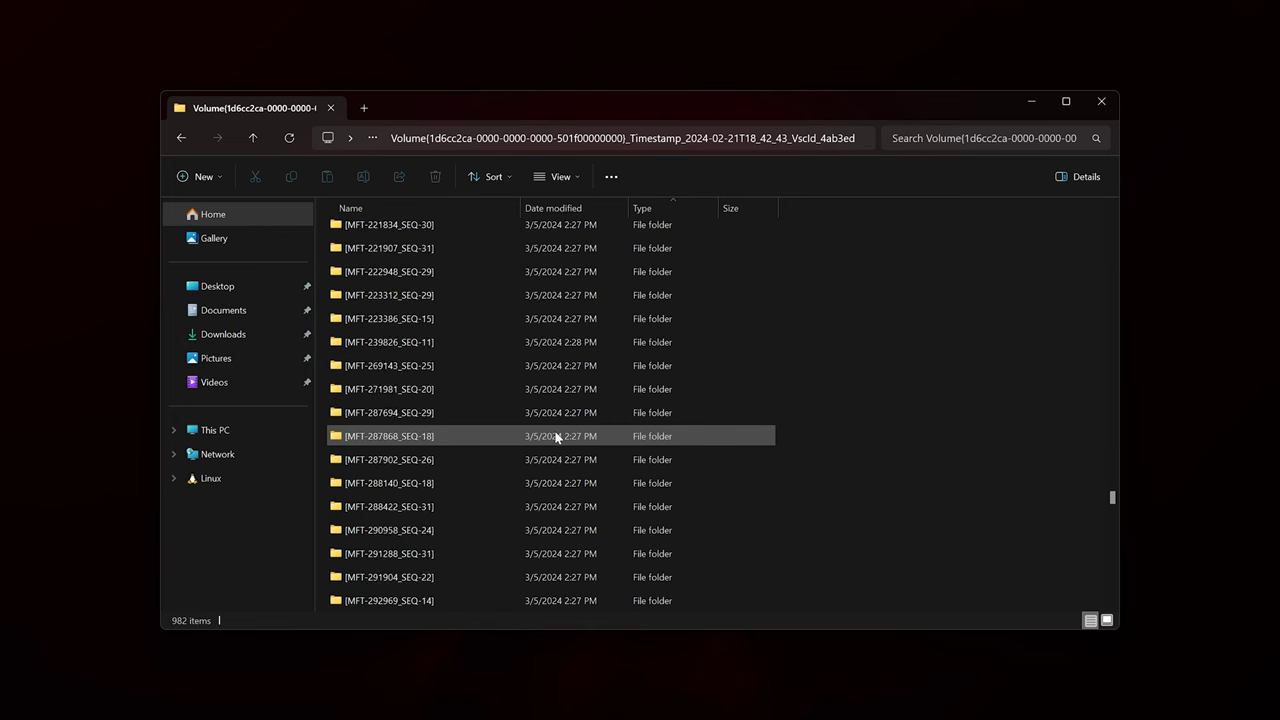
scroll(554, 432, down, 15)
scroll(550, 431, up, 5)
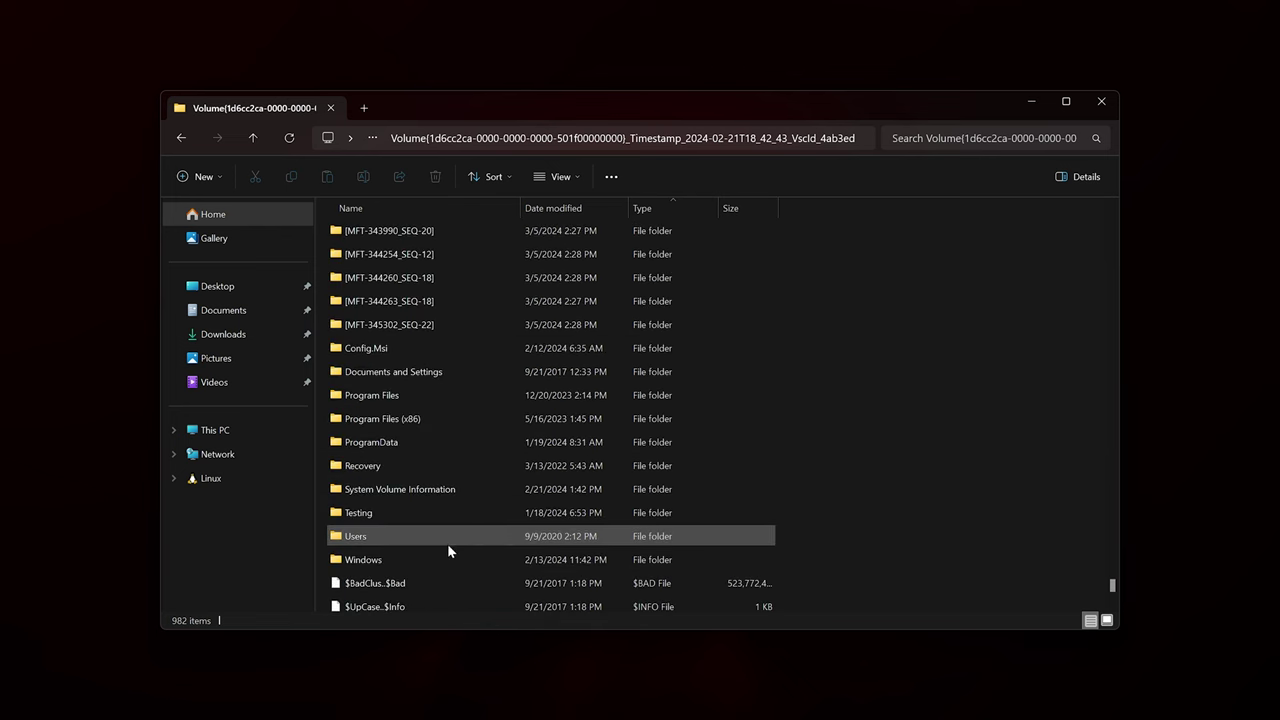
key(alt+Left)
Step: Browse the 2024-03-01 shadow copy folder, then close the test window
double_click(465, 289)
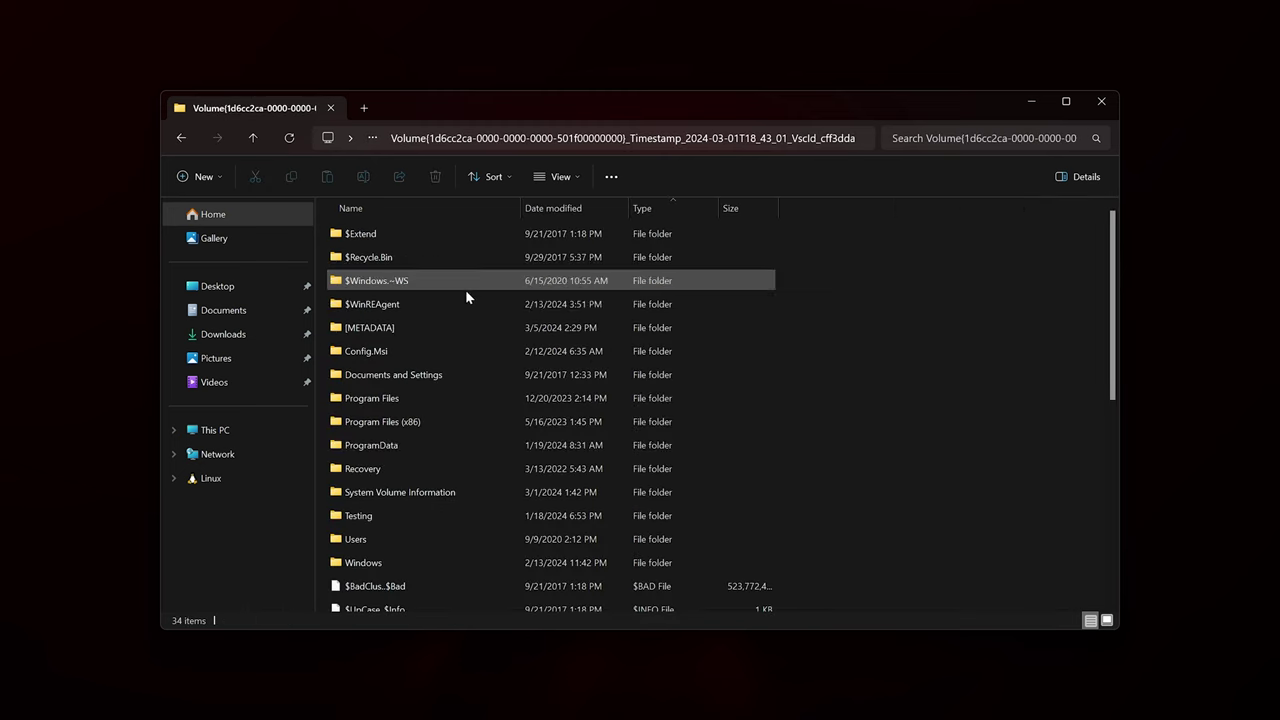
scroll(587, 458, down, 6)
scroll(587, 458, up, 6)
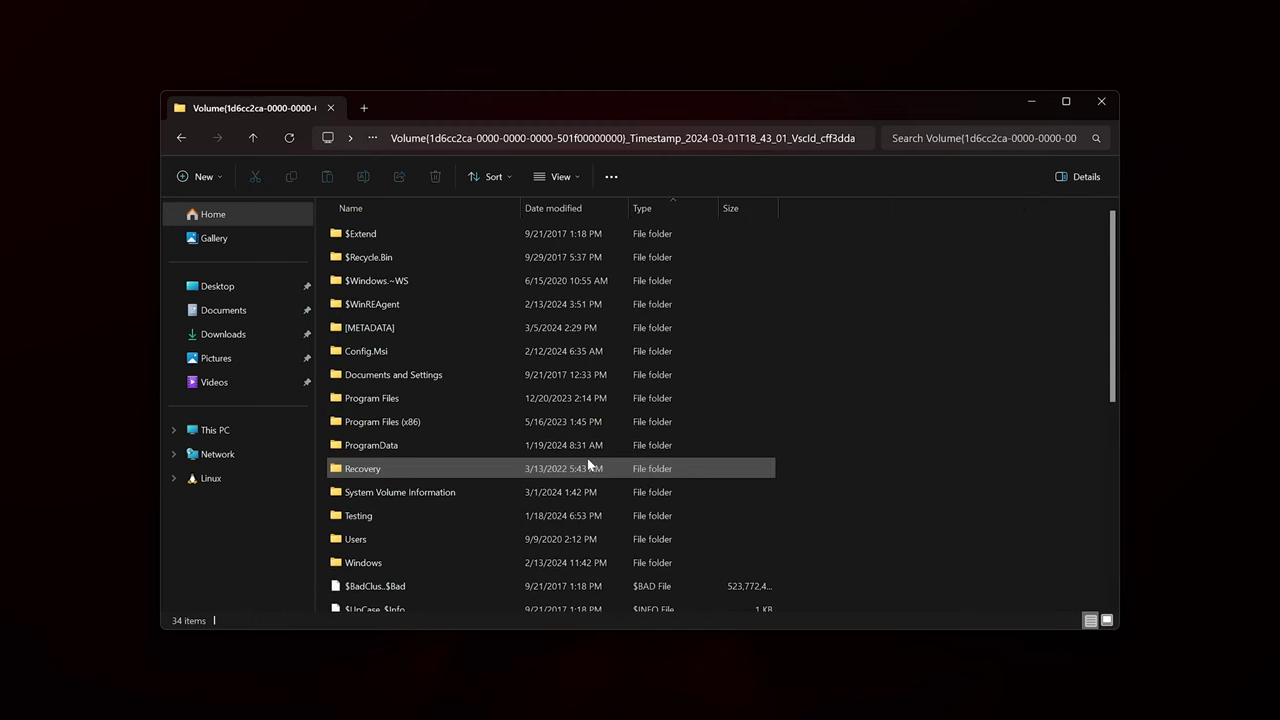
key(alt+Left)
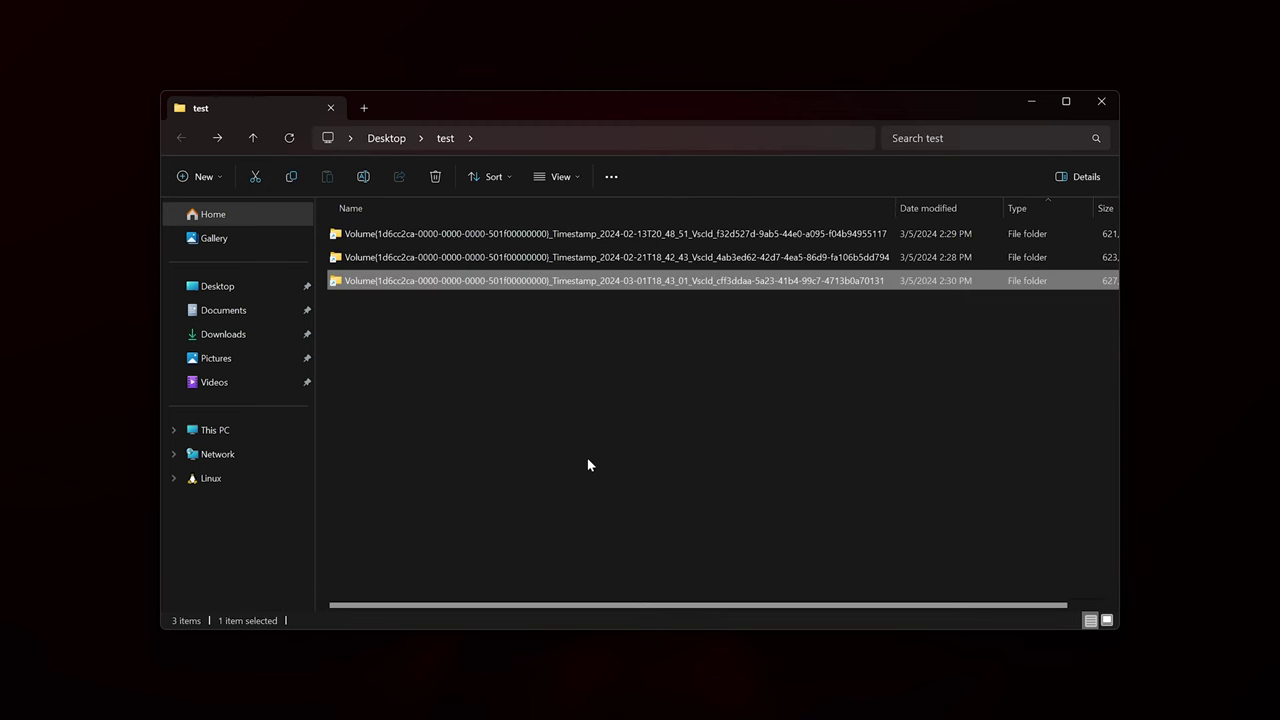
click(608, 437)
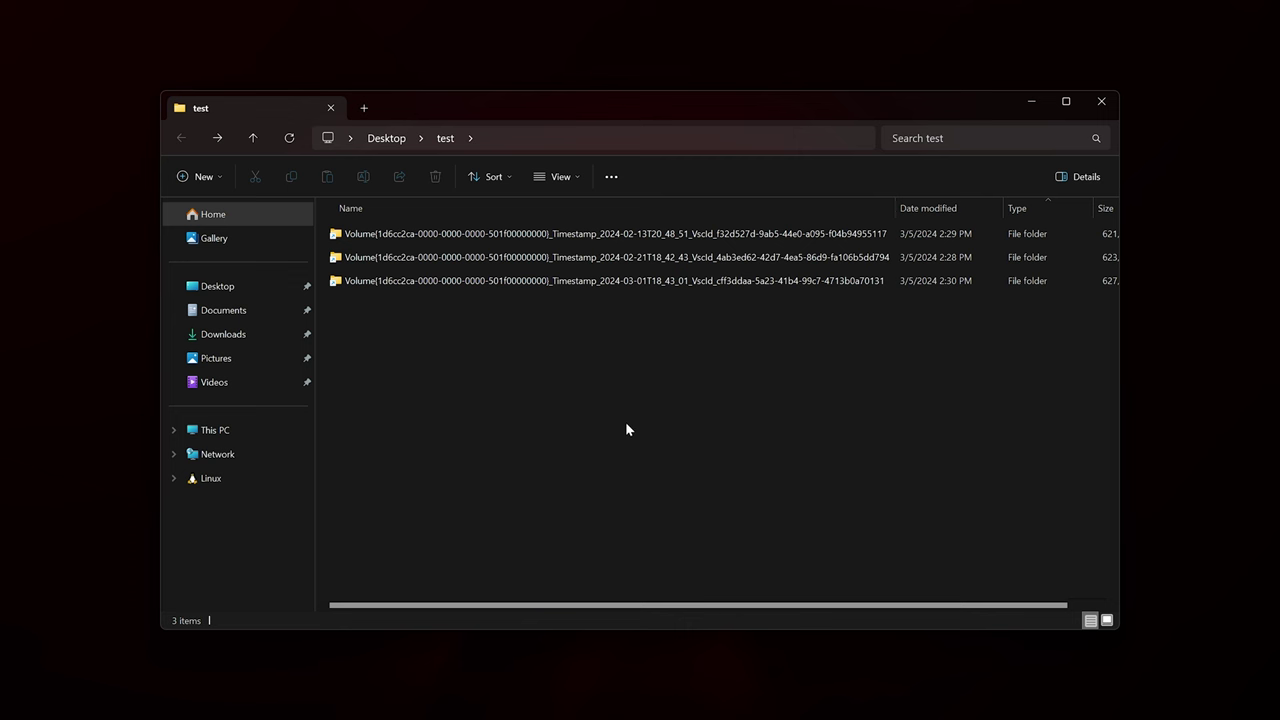
click(1101, 102)
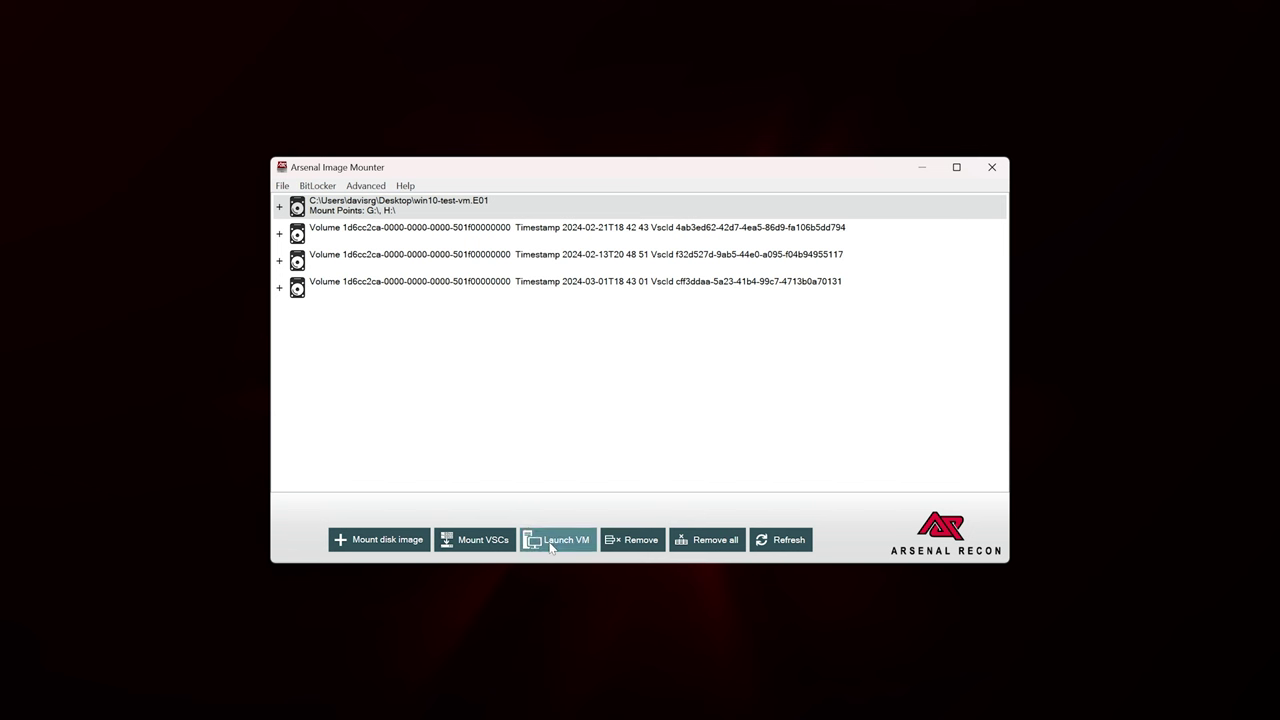
Step: Select the first shadow copy volume entry in the mounted list
click(427, 231)
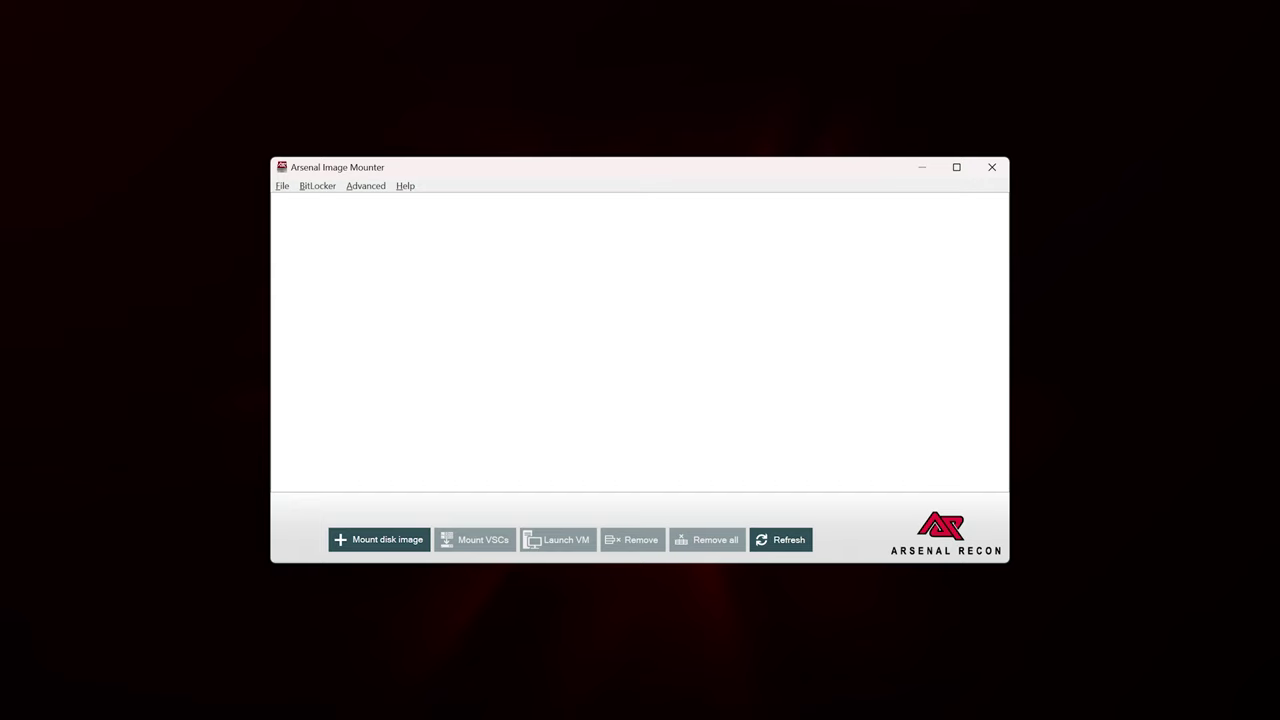
Step: Mount Romeo.E01 as a read-only disk device
click(413, 548)
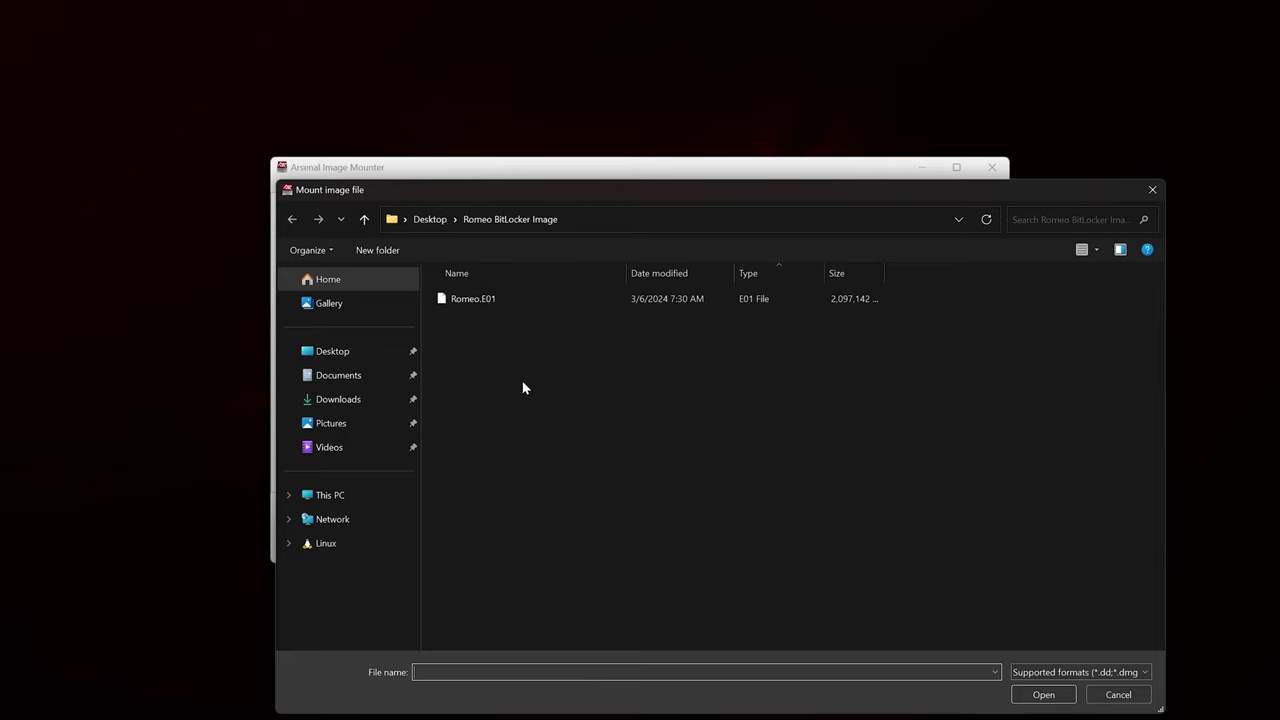
double_click(520, 300)
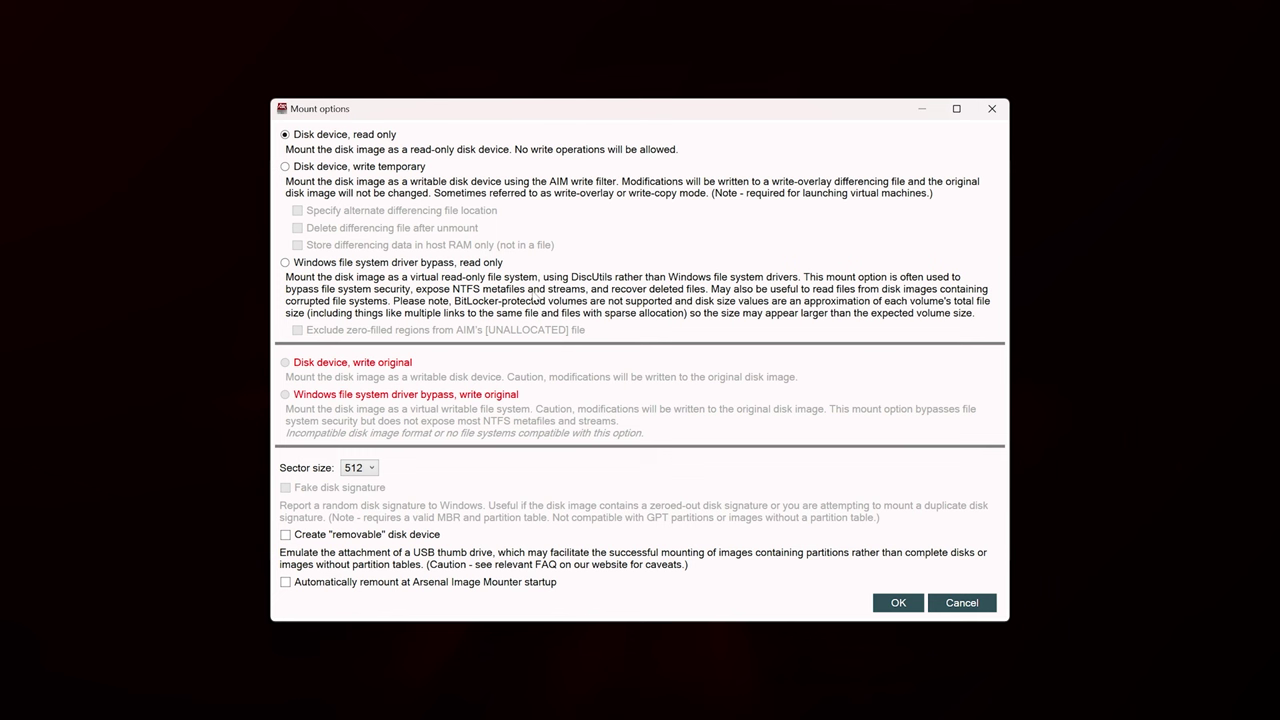
click(900, 603)
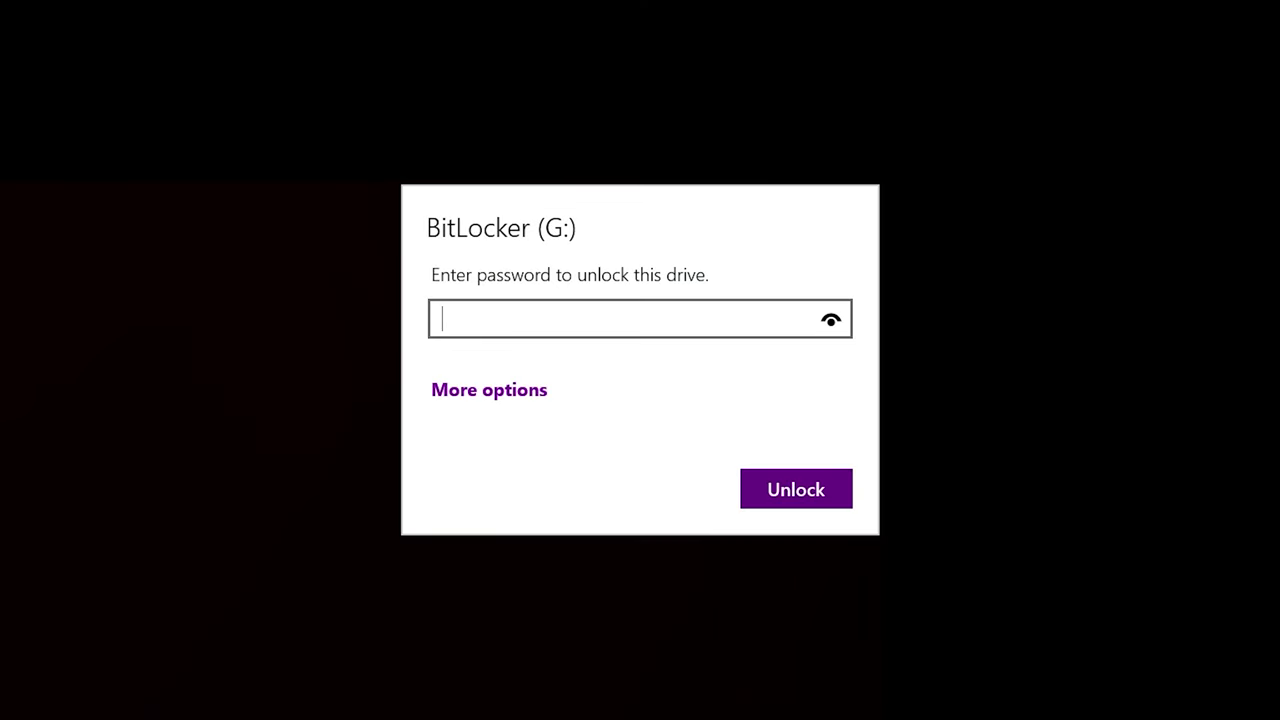
Step: Unlock BitLocker drive G: by entering its password under More options
click(518, 394)
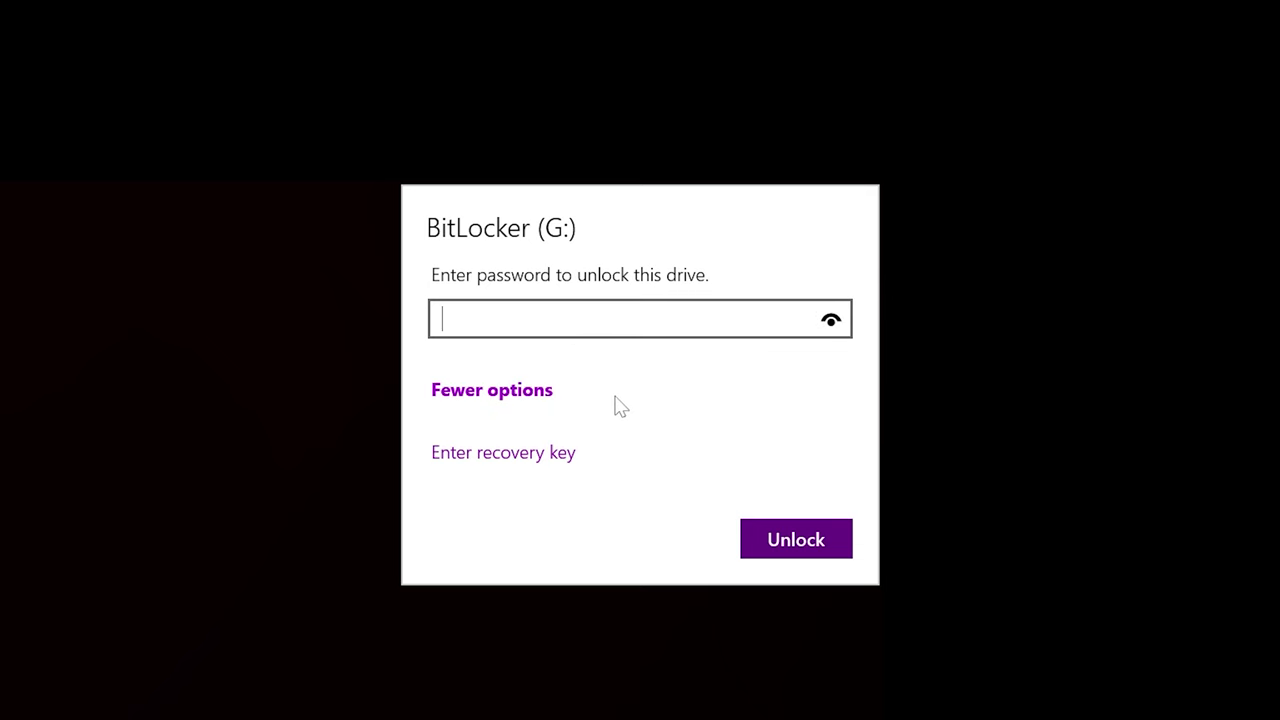
text(*************)
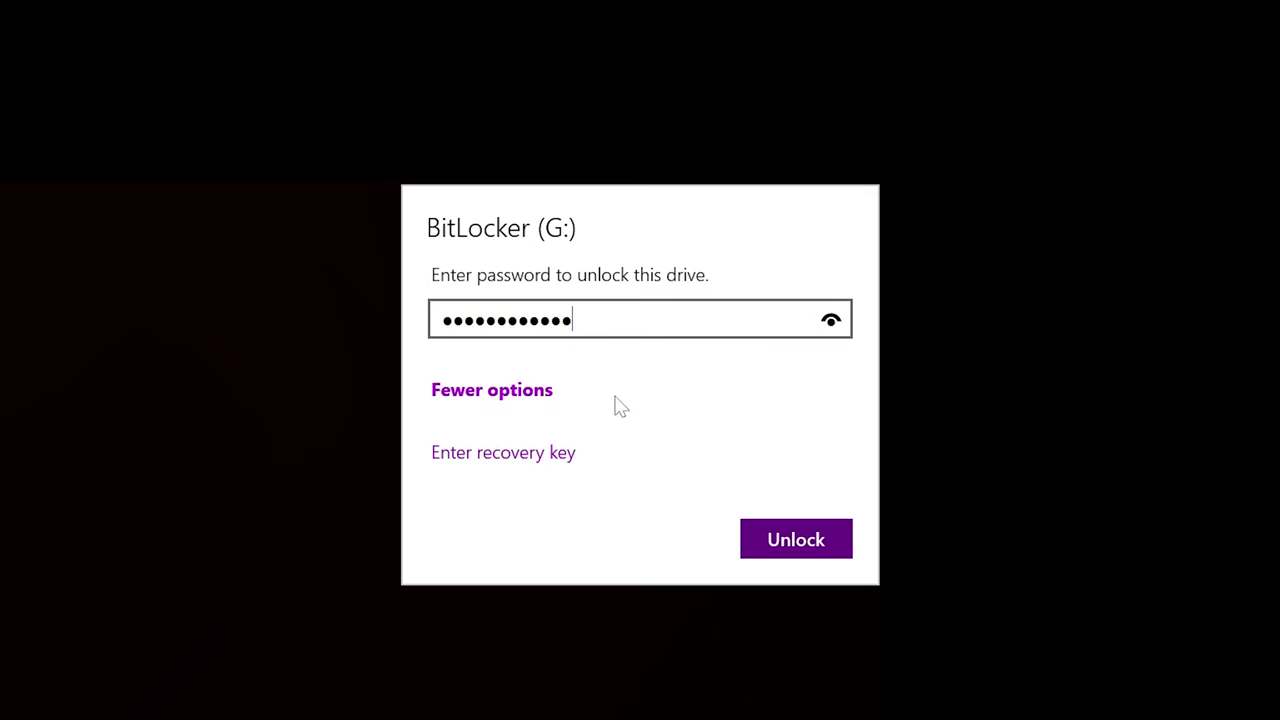
click(754, 537)
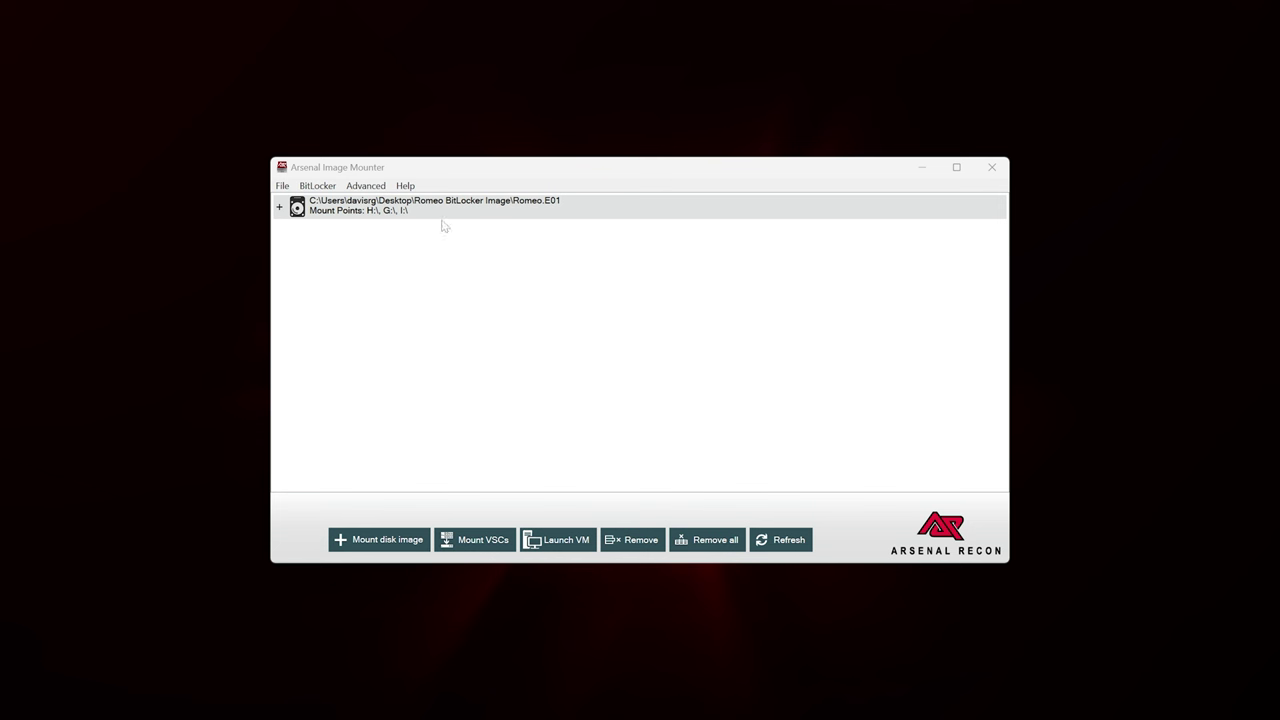
Step: Check G:'s BitLocker status (encrypted, unlocked, XTS AES 128), then reopen the BitLocker menu
click(334, 188)
click(335, 189)
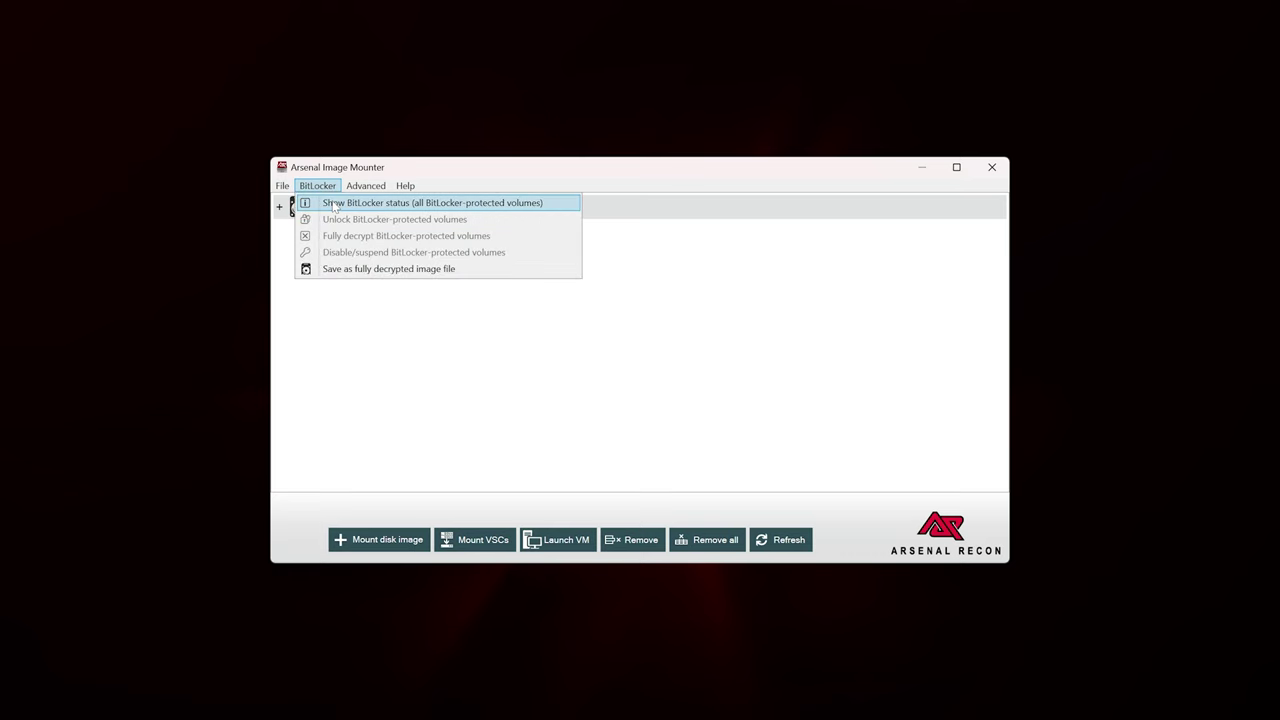
click(334, 204)
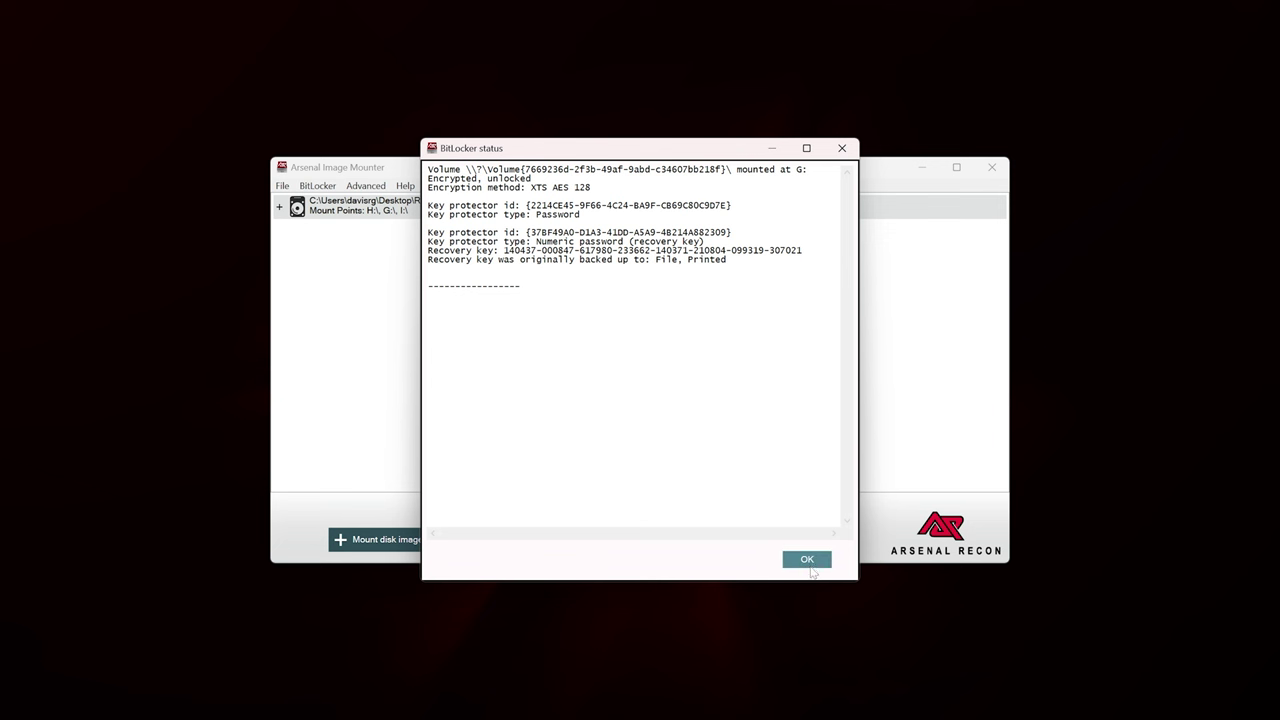
click(811, 565)
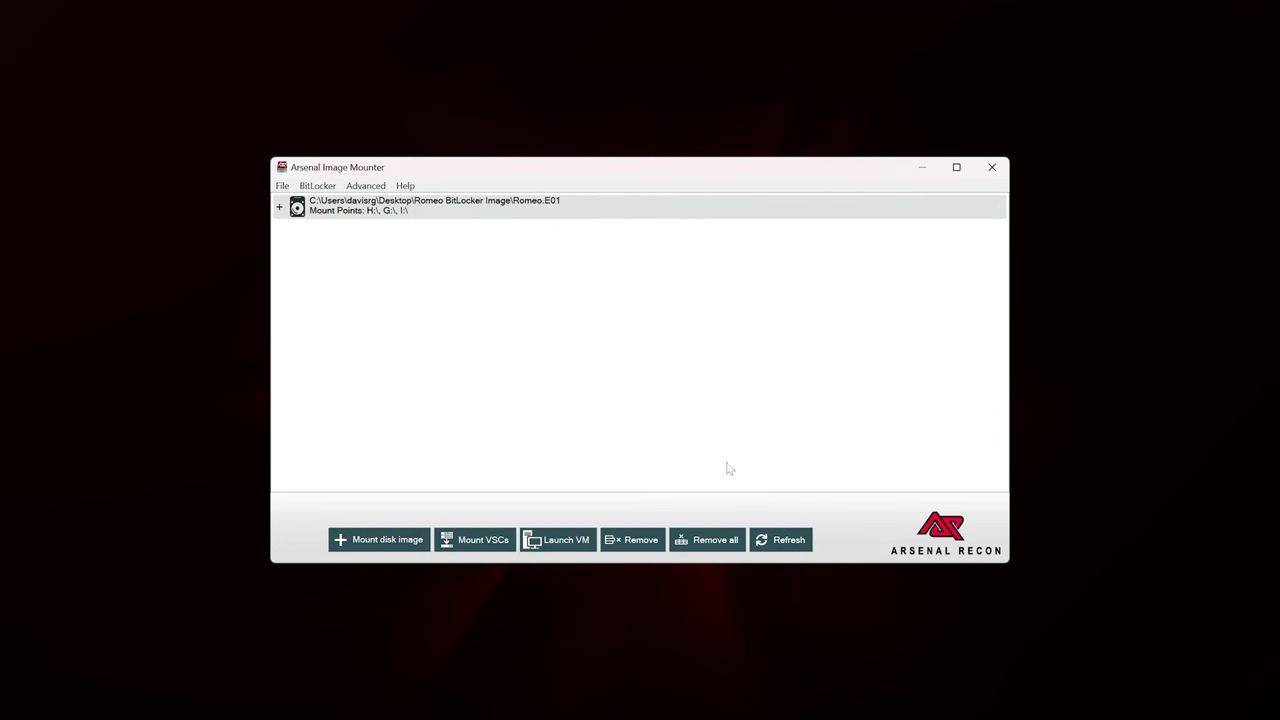
click(317, 186)
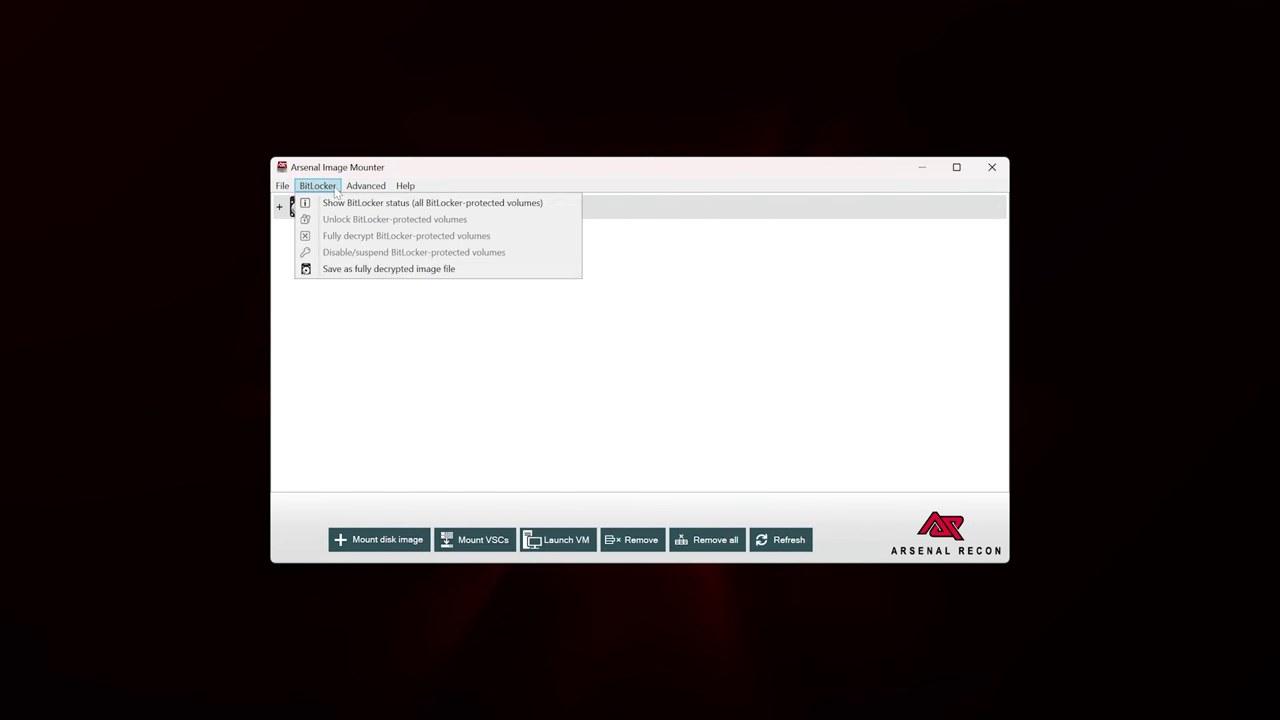
Step: Save the unlocked image as fully decrypted VHDX file 'romeo' in the Romeo BitLocker Image folder
click(350, 272)
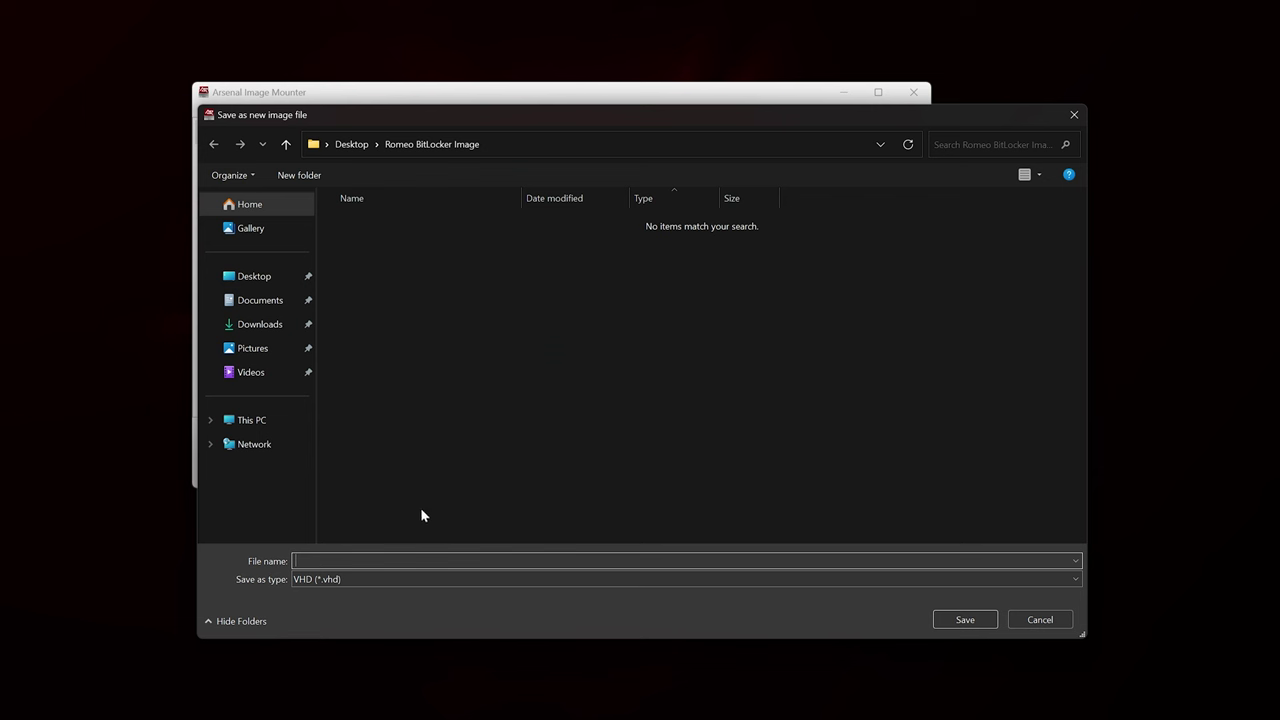
click(395, 580)
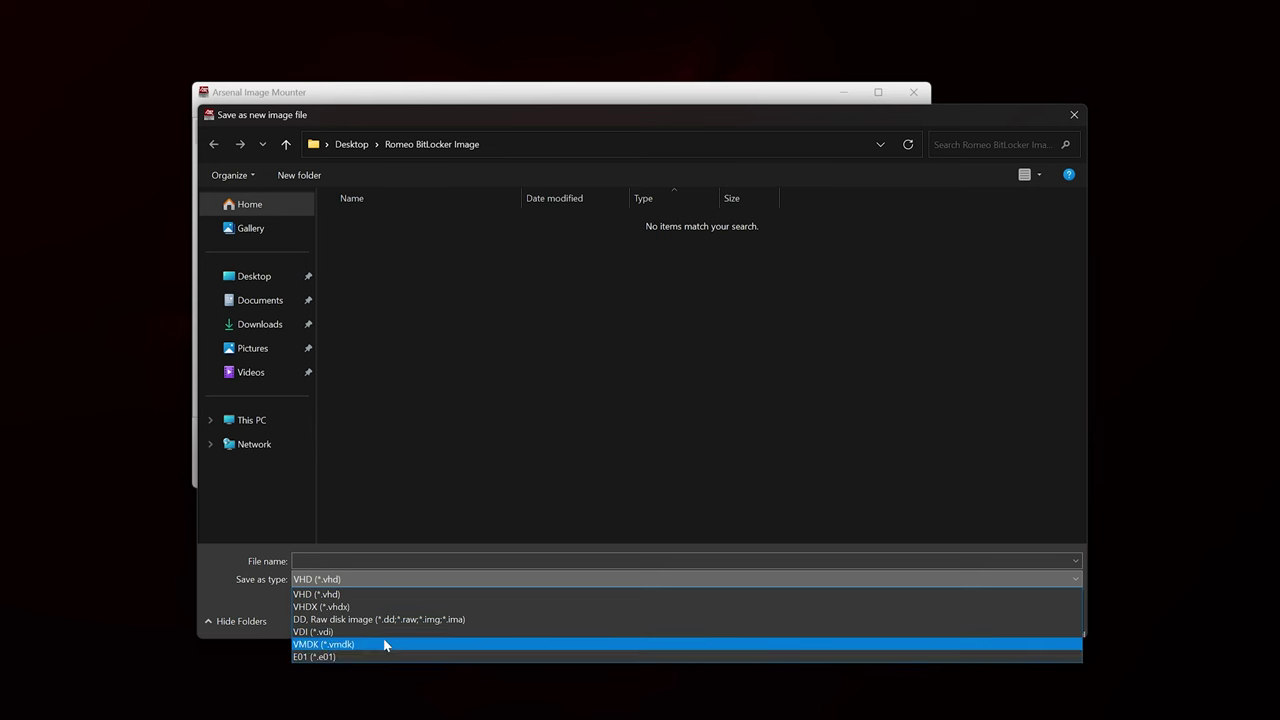
click(371, 607)
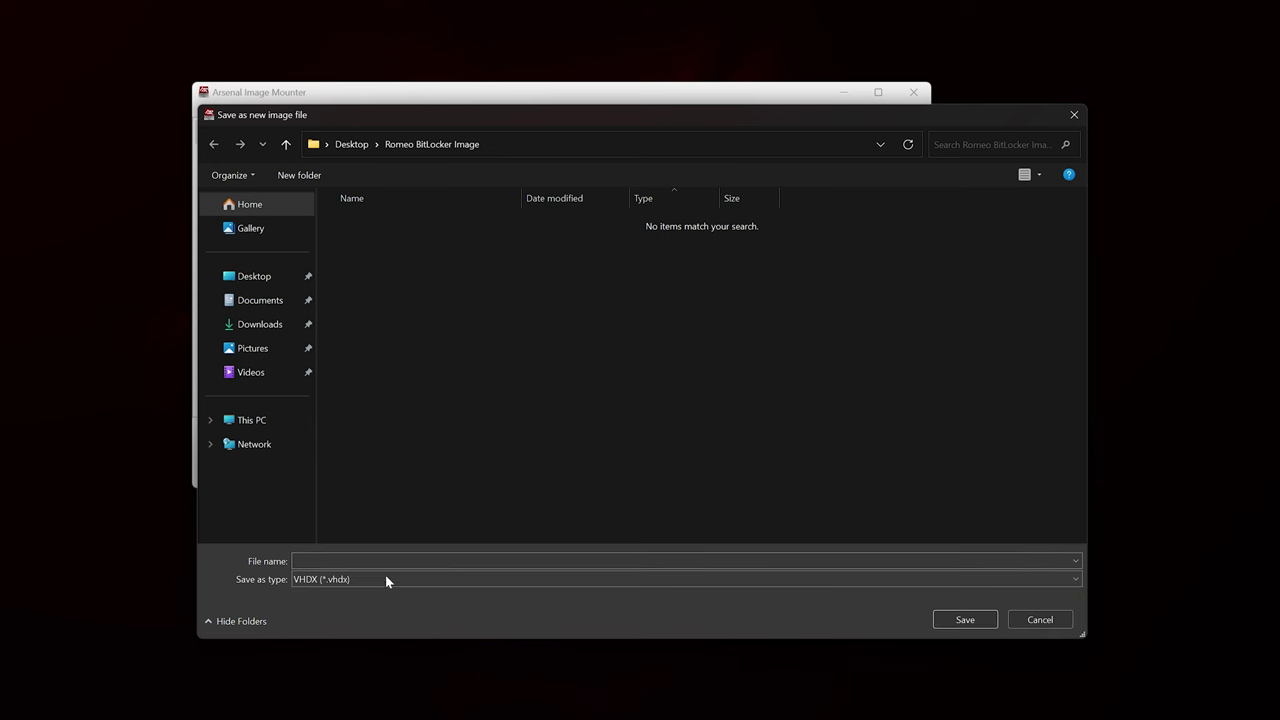
click(385, 561)
text(romeo)
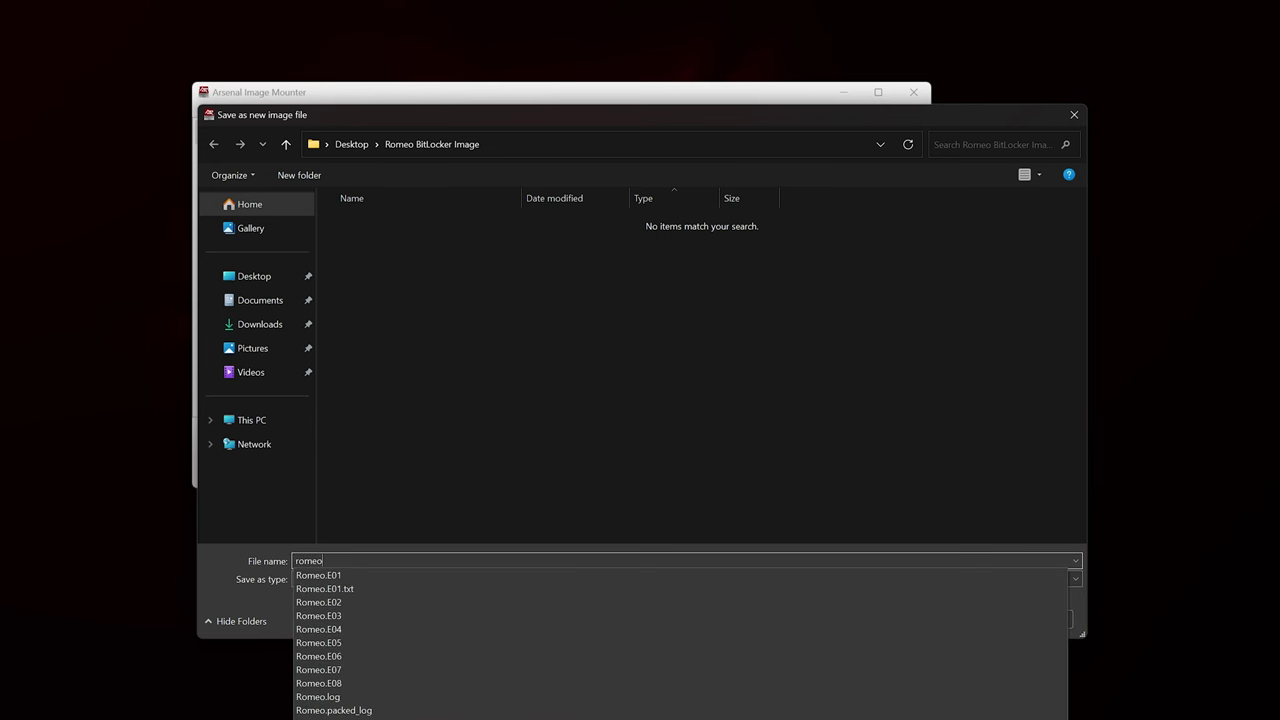
key(Return)
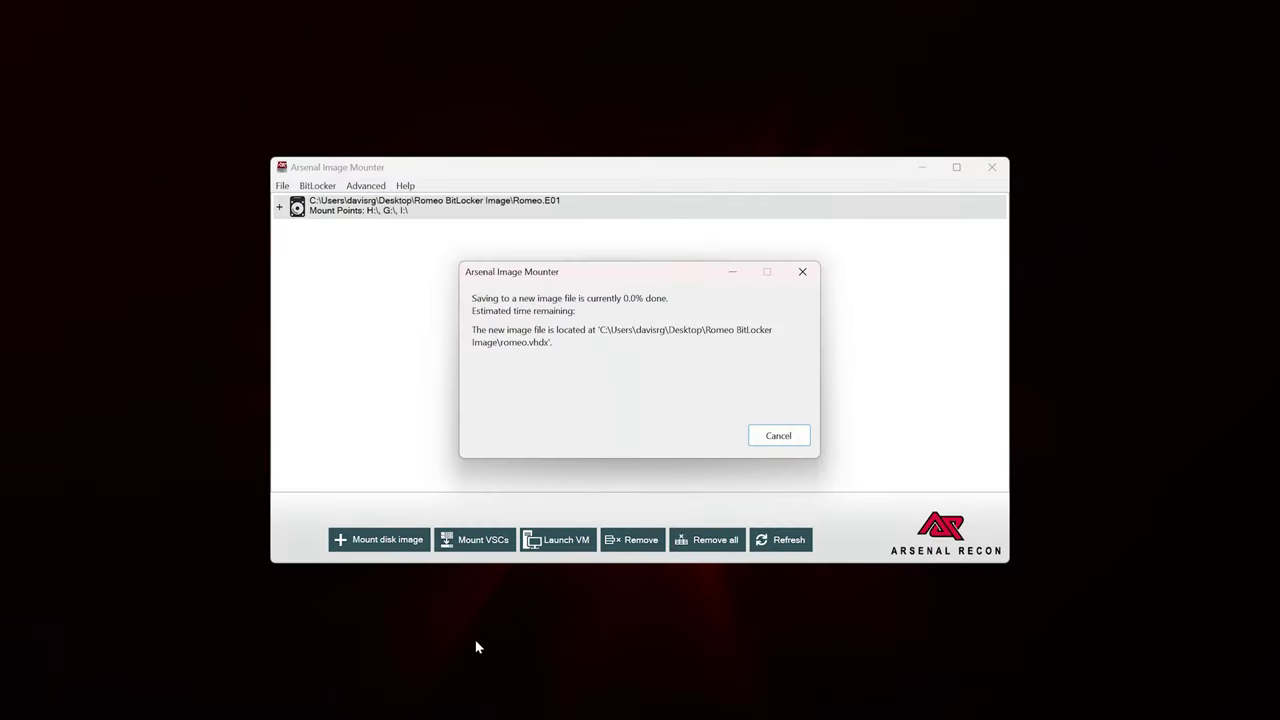